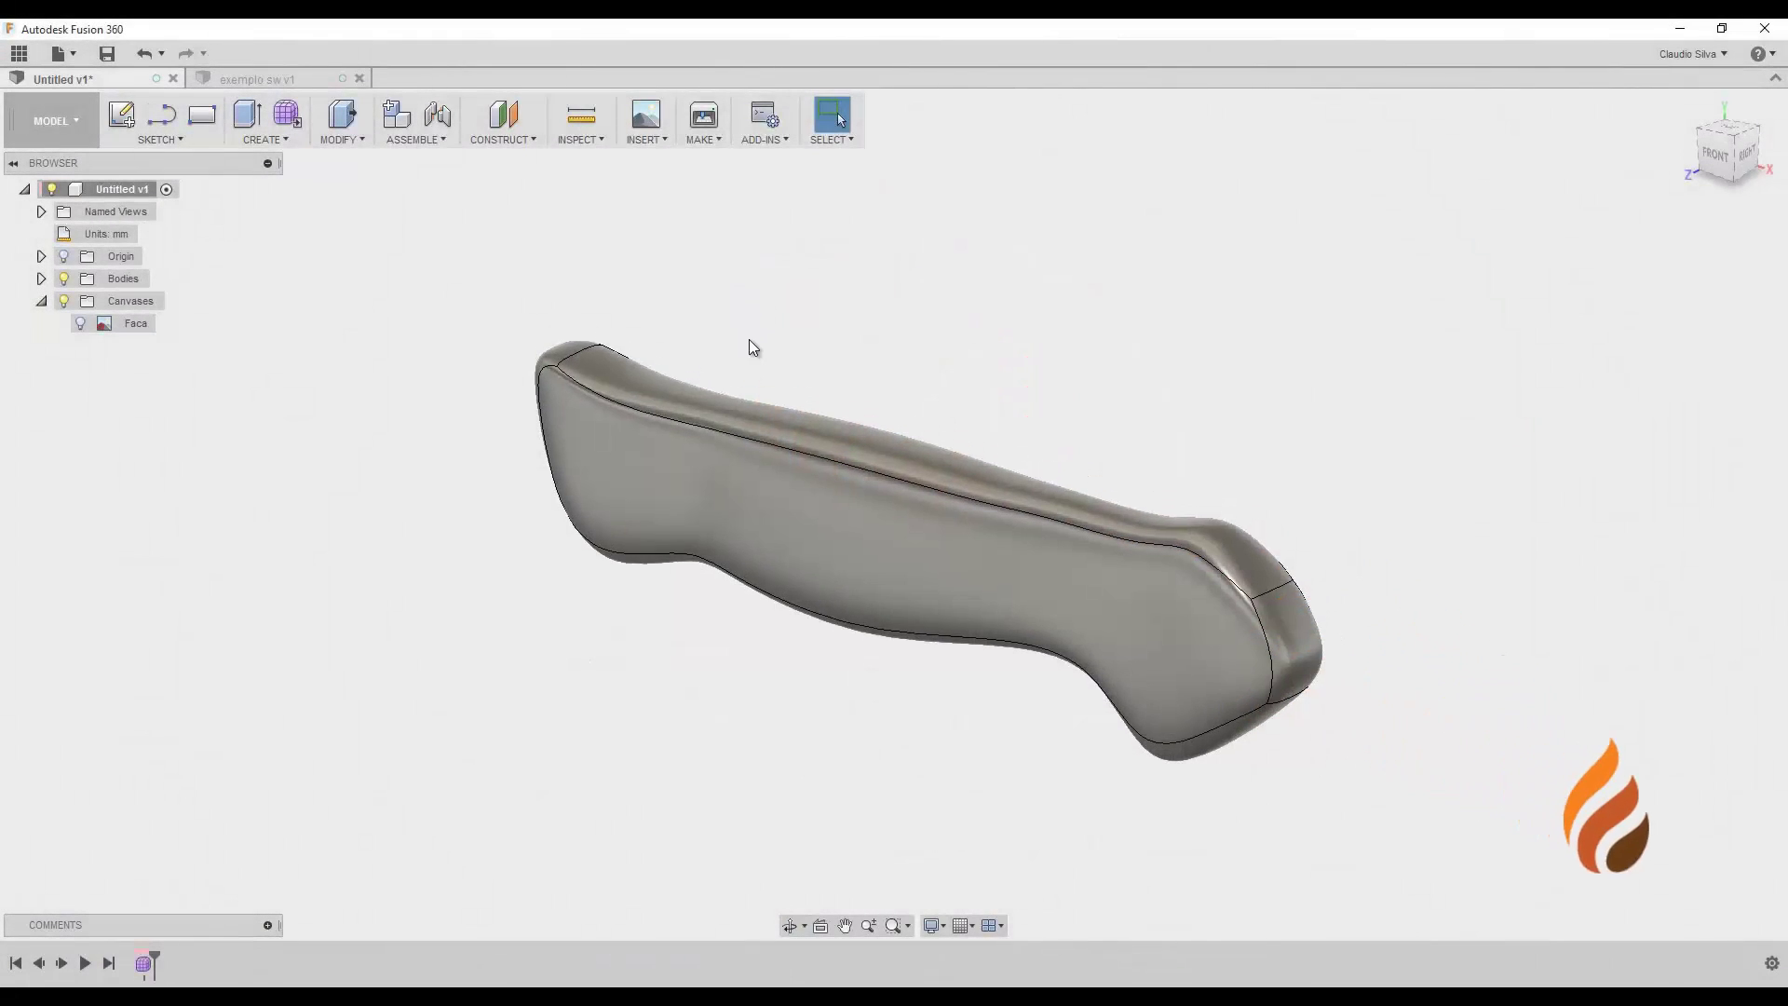
Step: Split the knife handle body in two along the middle origin plane
middle_click_drag(751, 326, 751, 332, "shift")
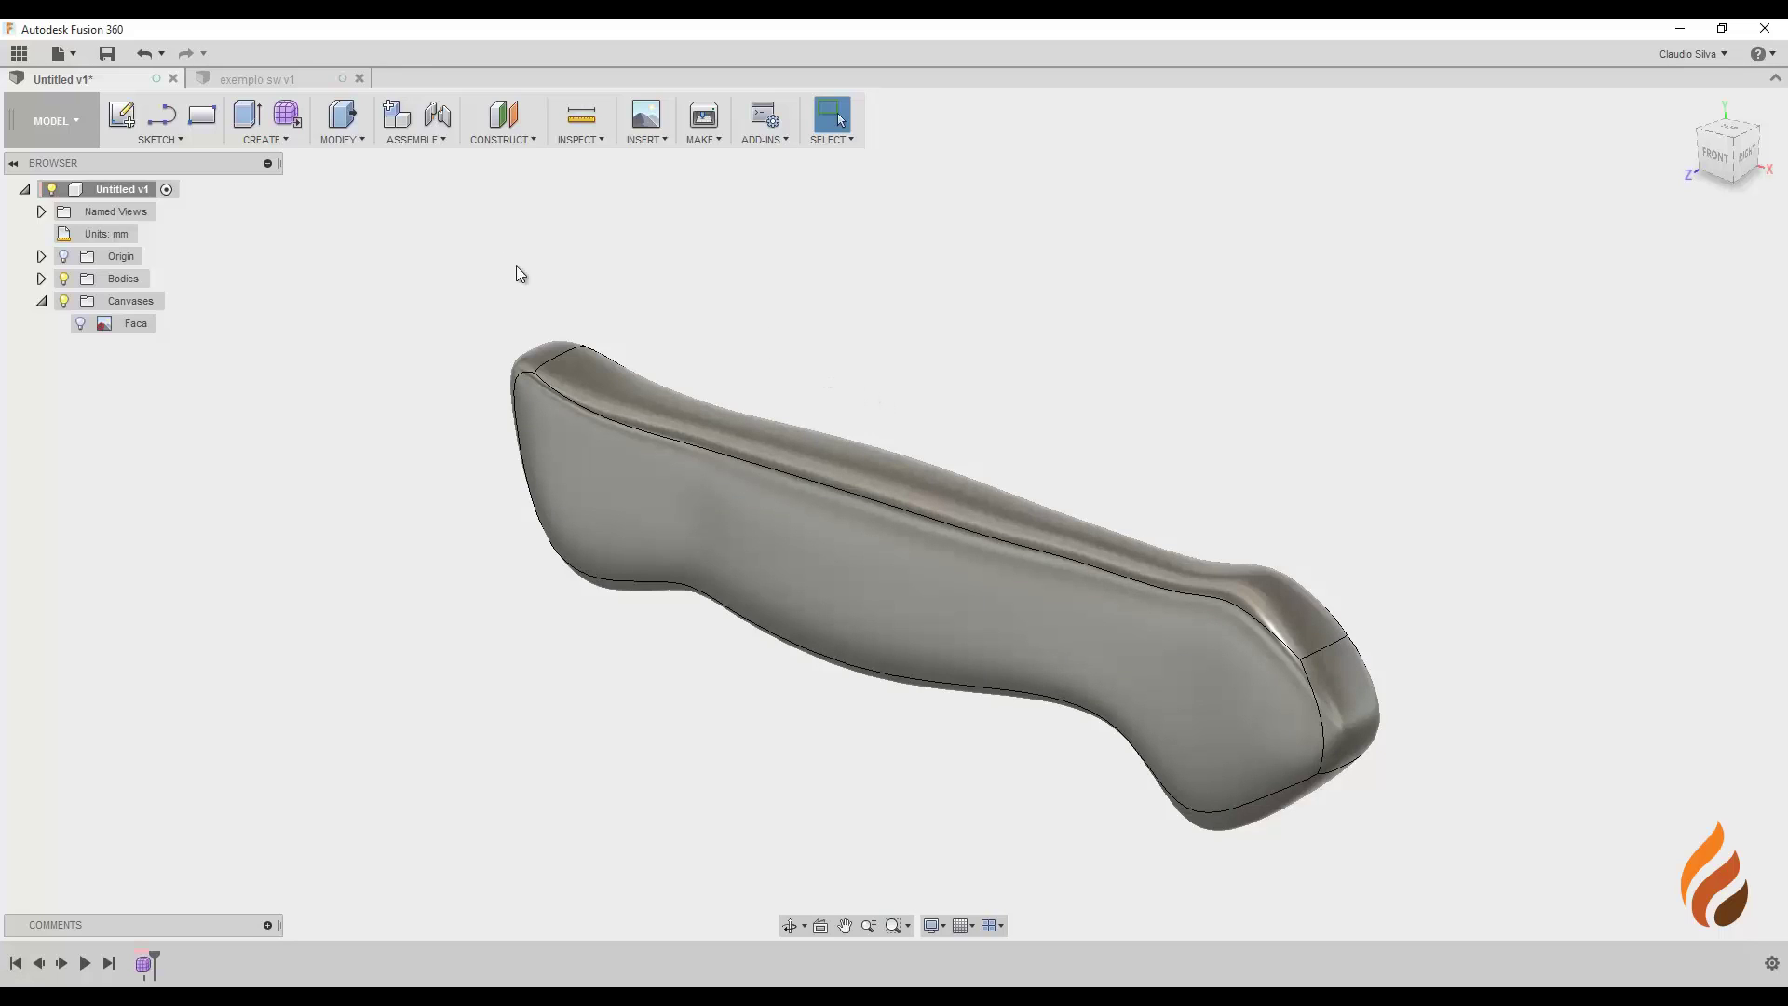
left_click(349, 139)
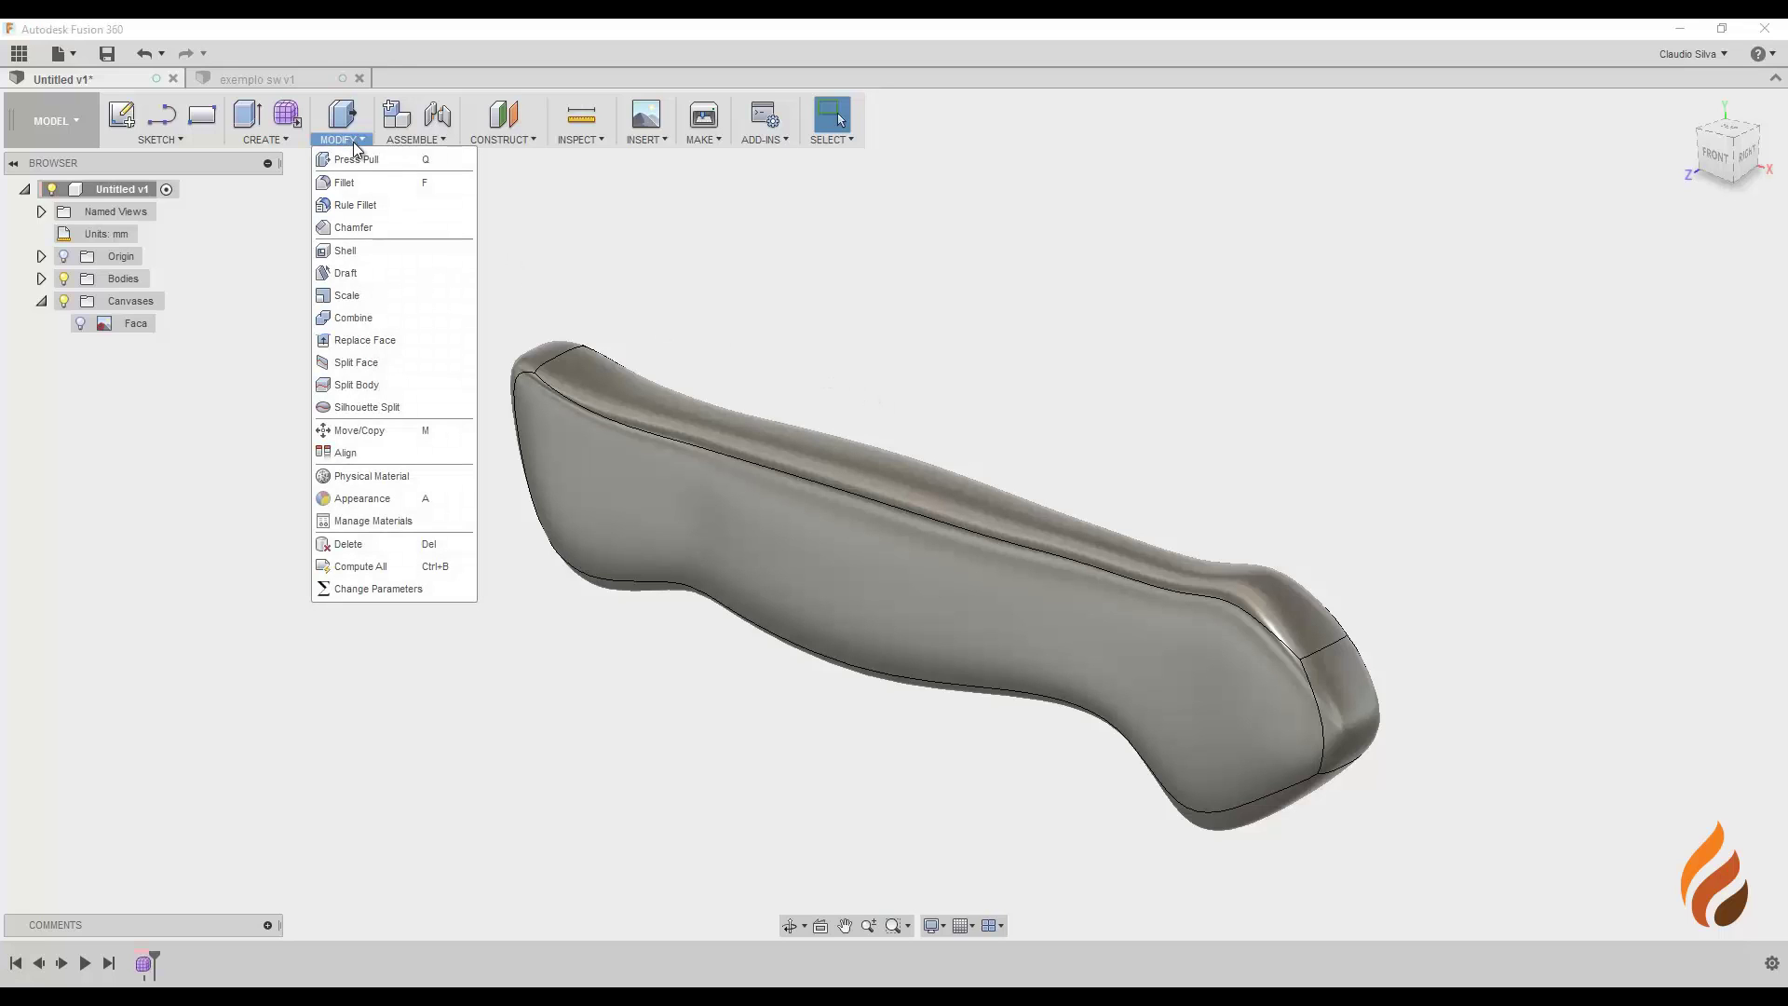
left_click(361, 385)
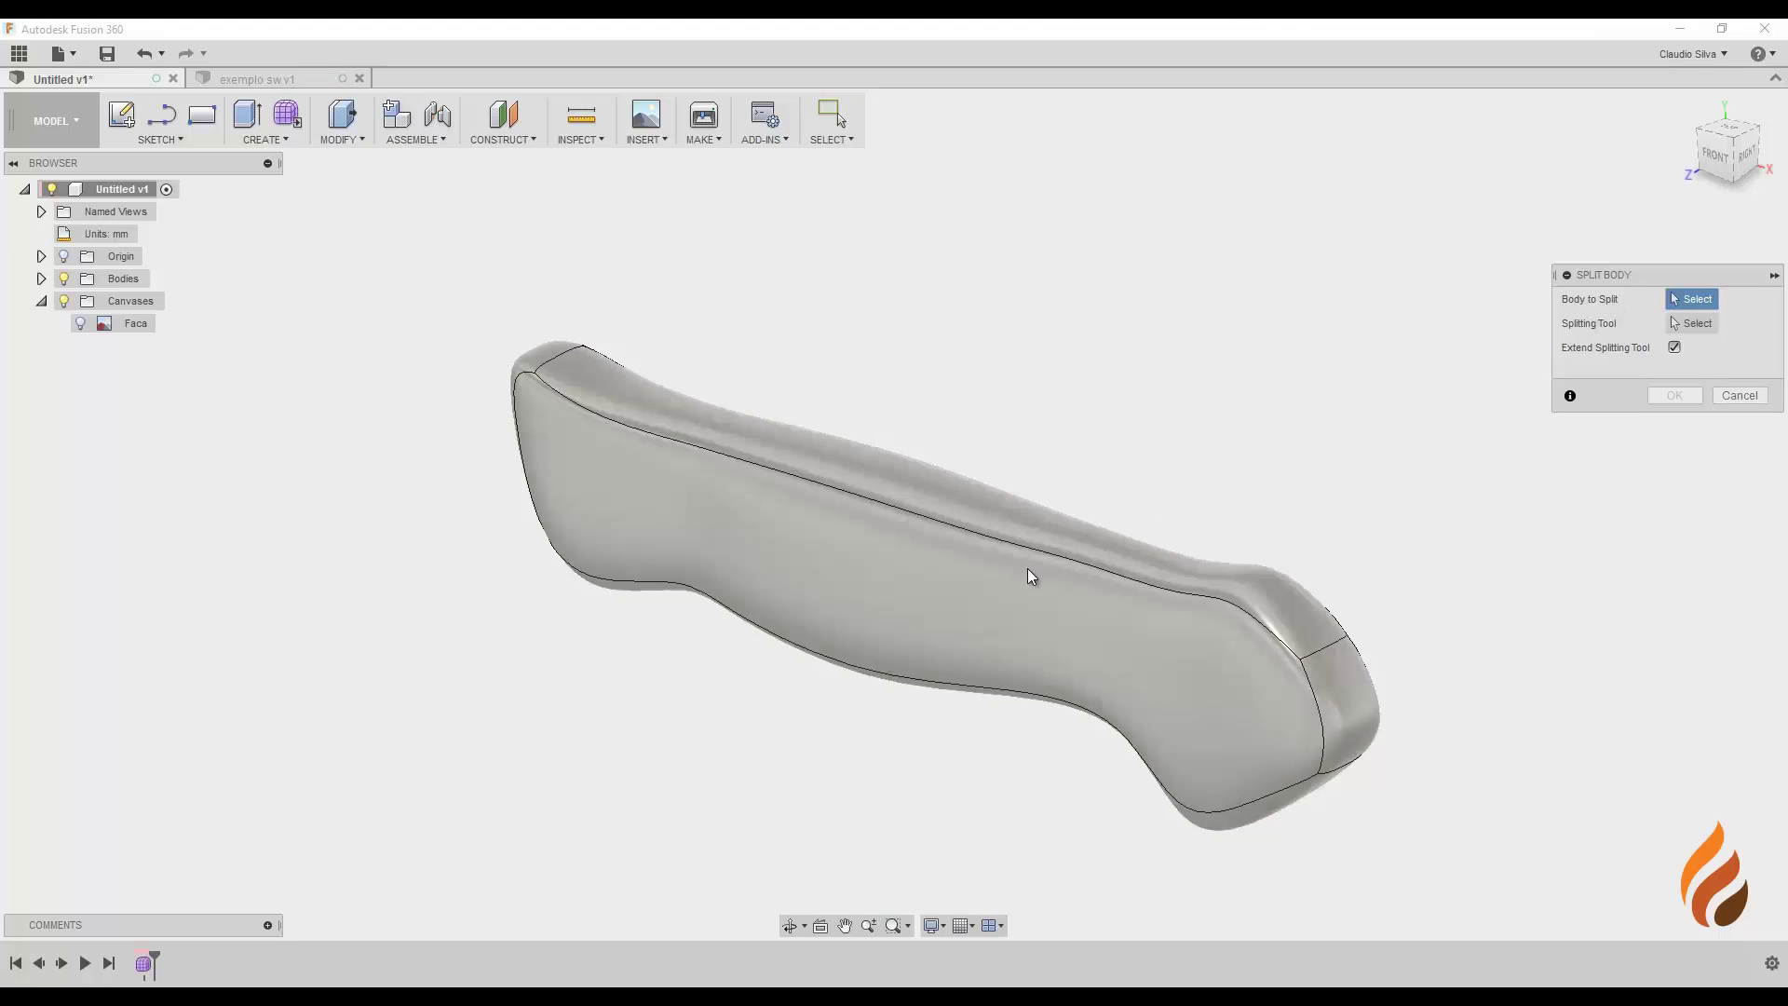
left_click(1026, 577)
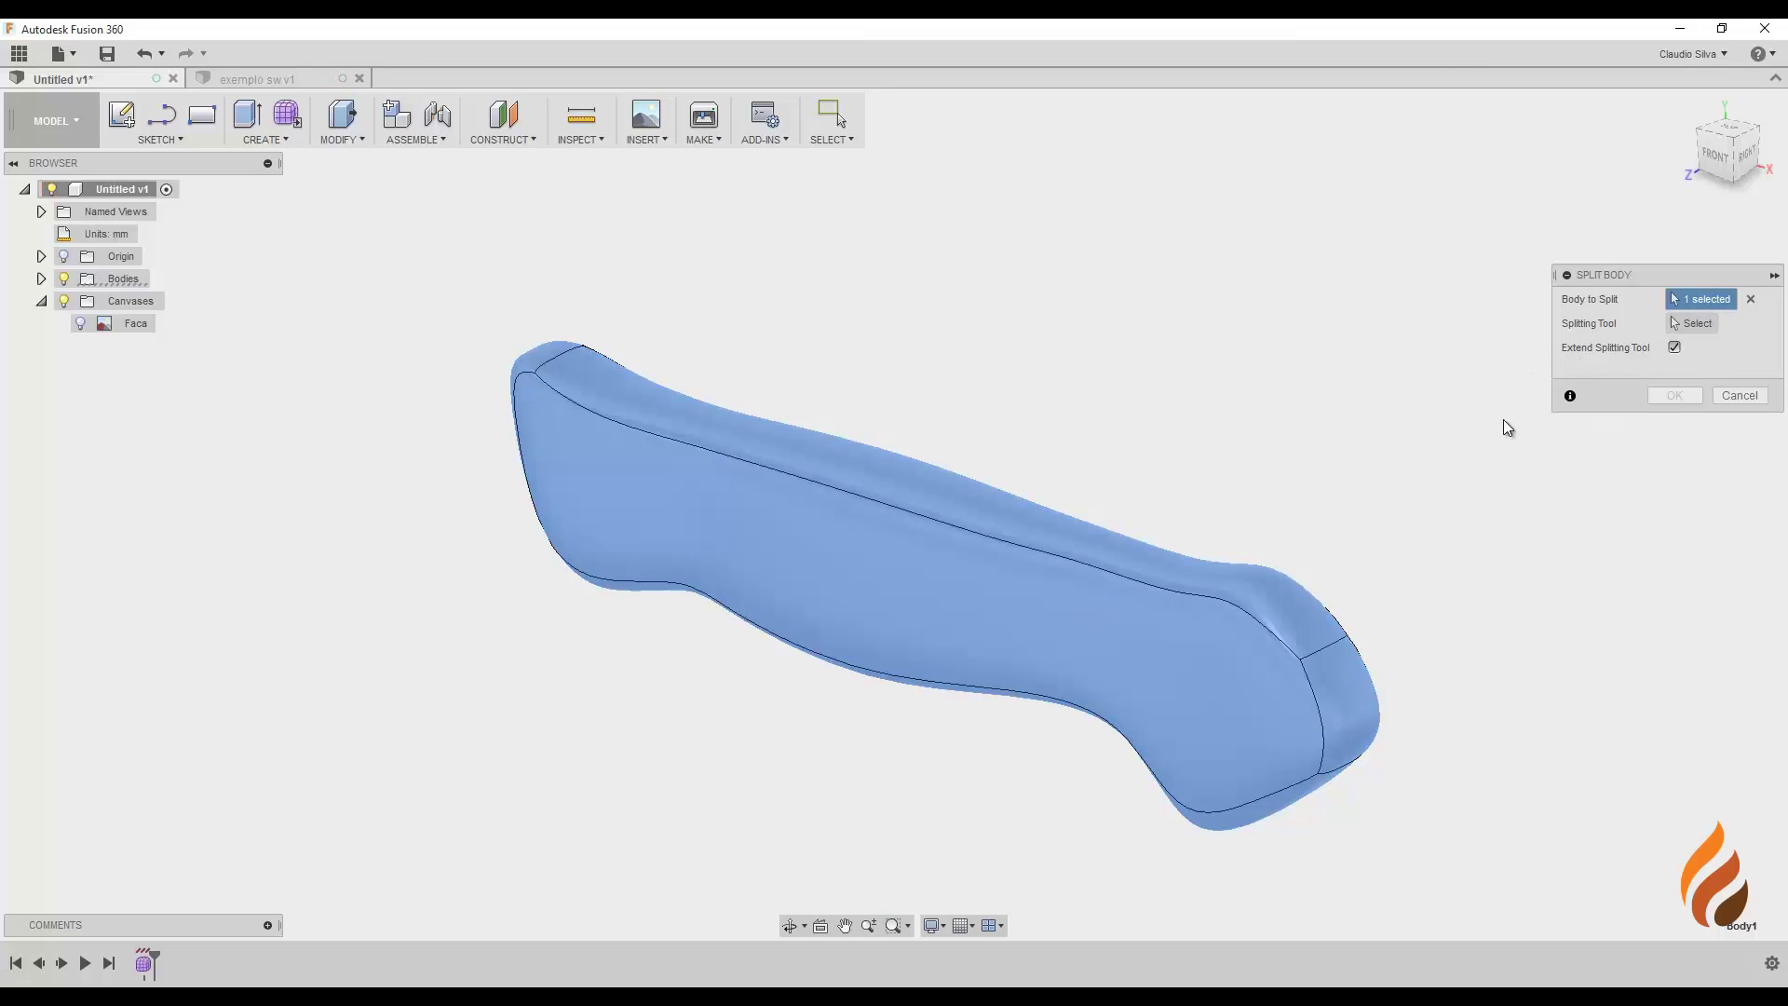
left_click(1695, 327)
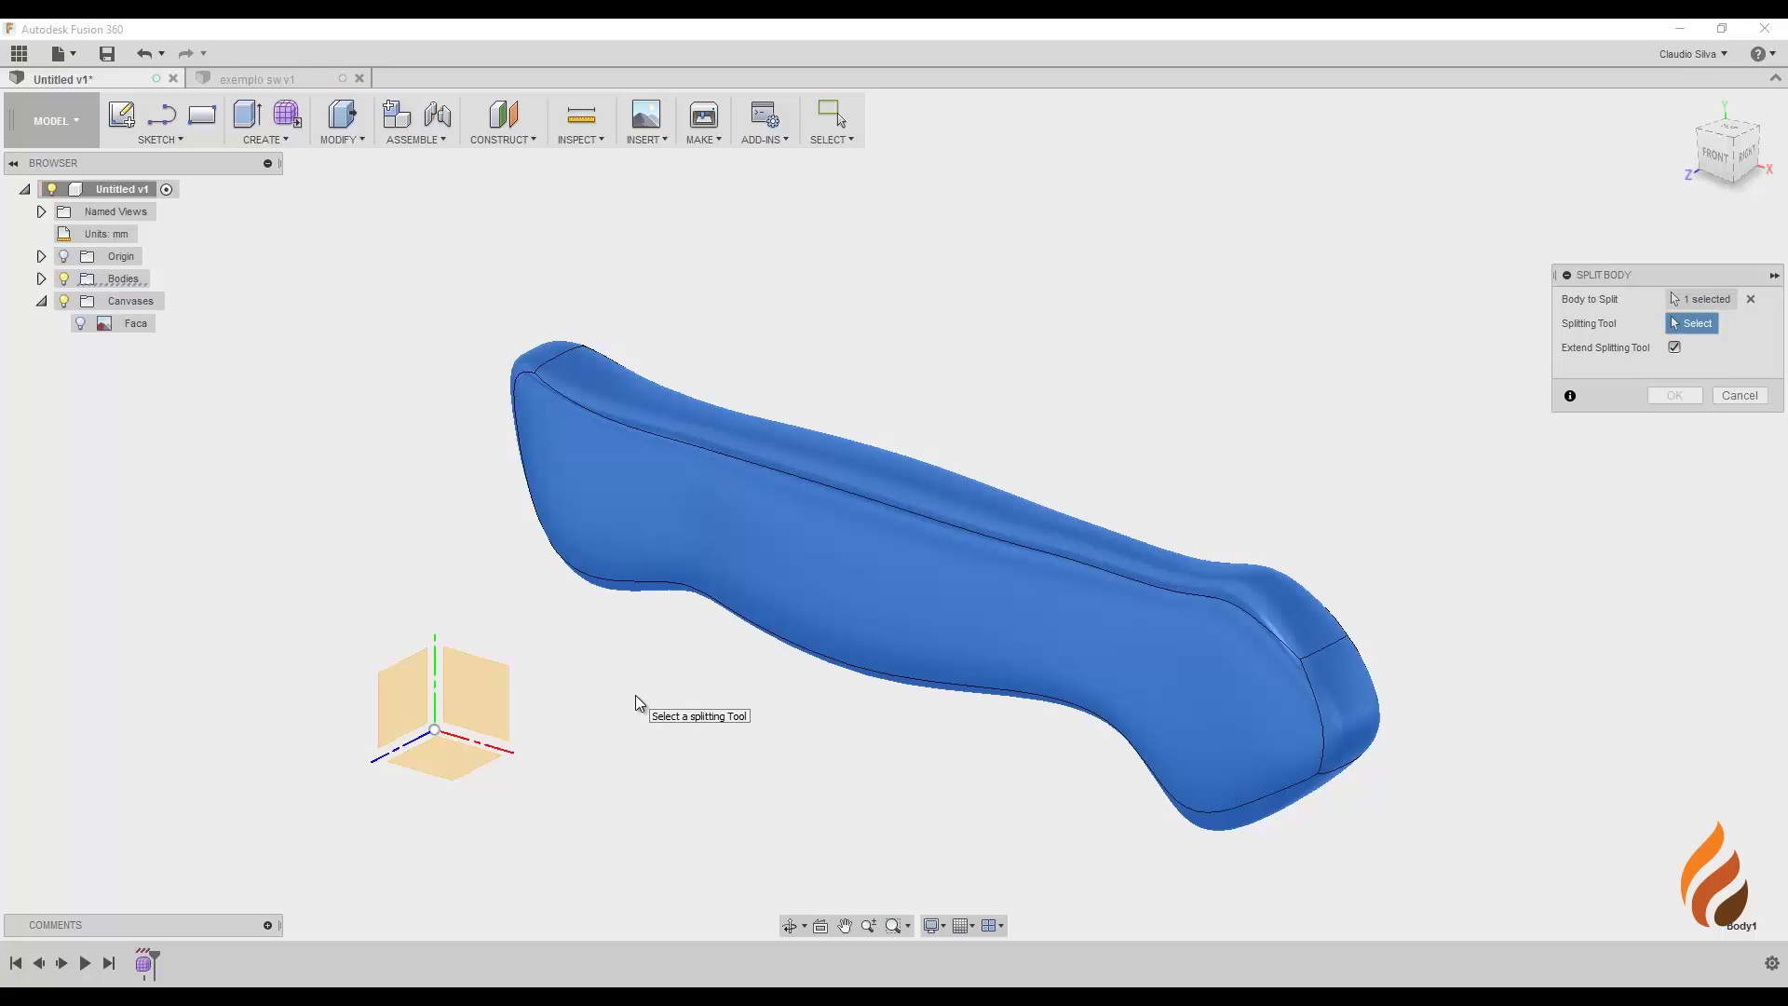
left_click(475, 682)
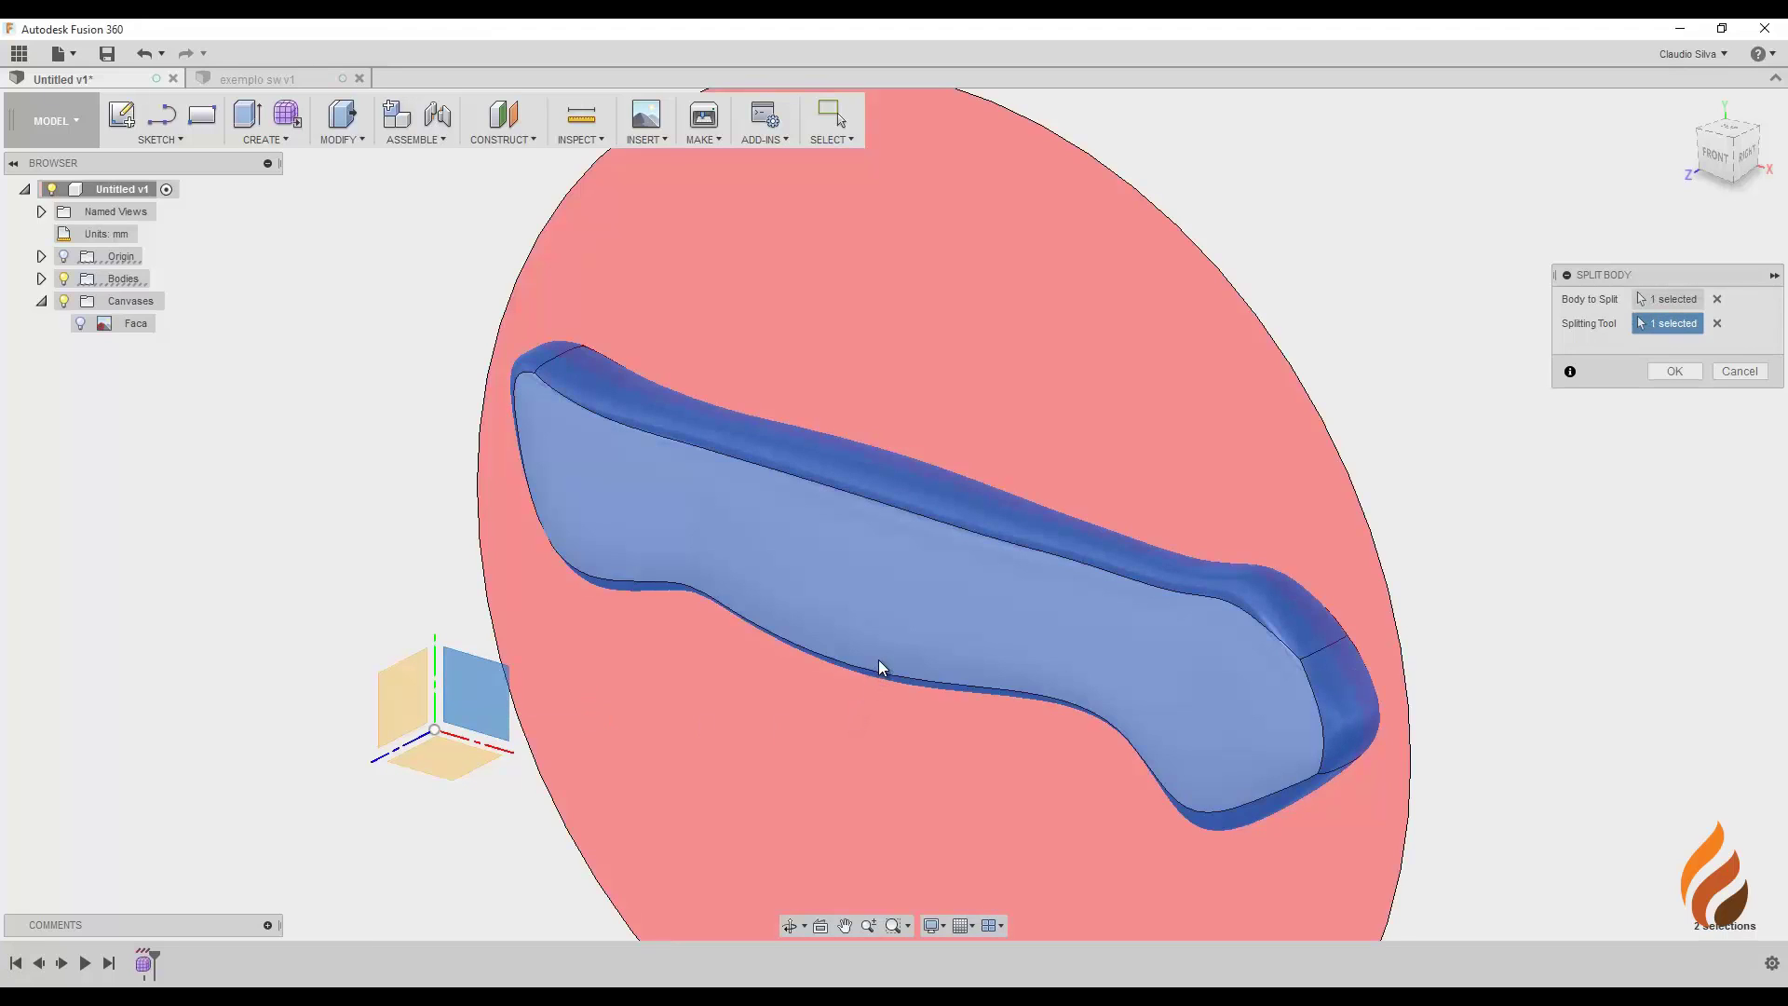
mouse_move(878, 666)
middle_mouse_down("shift")
mouse_move(765, 649)
mouse_move(887, 665)
mouse_move(891, 689)
middle_mouse_up("shift")
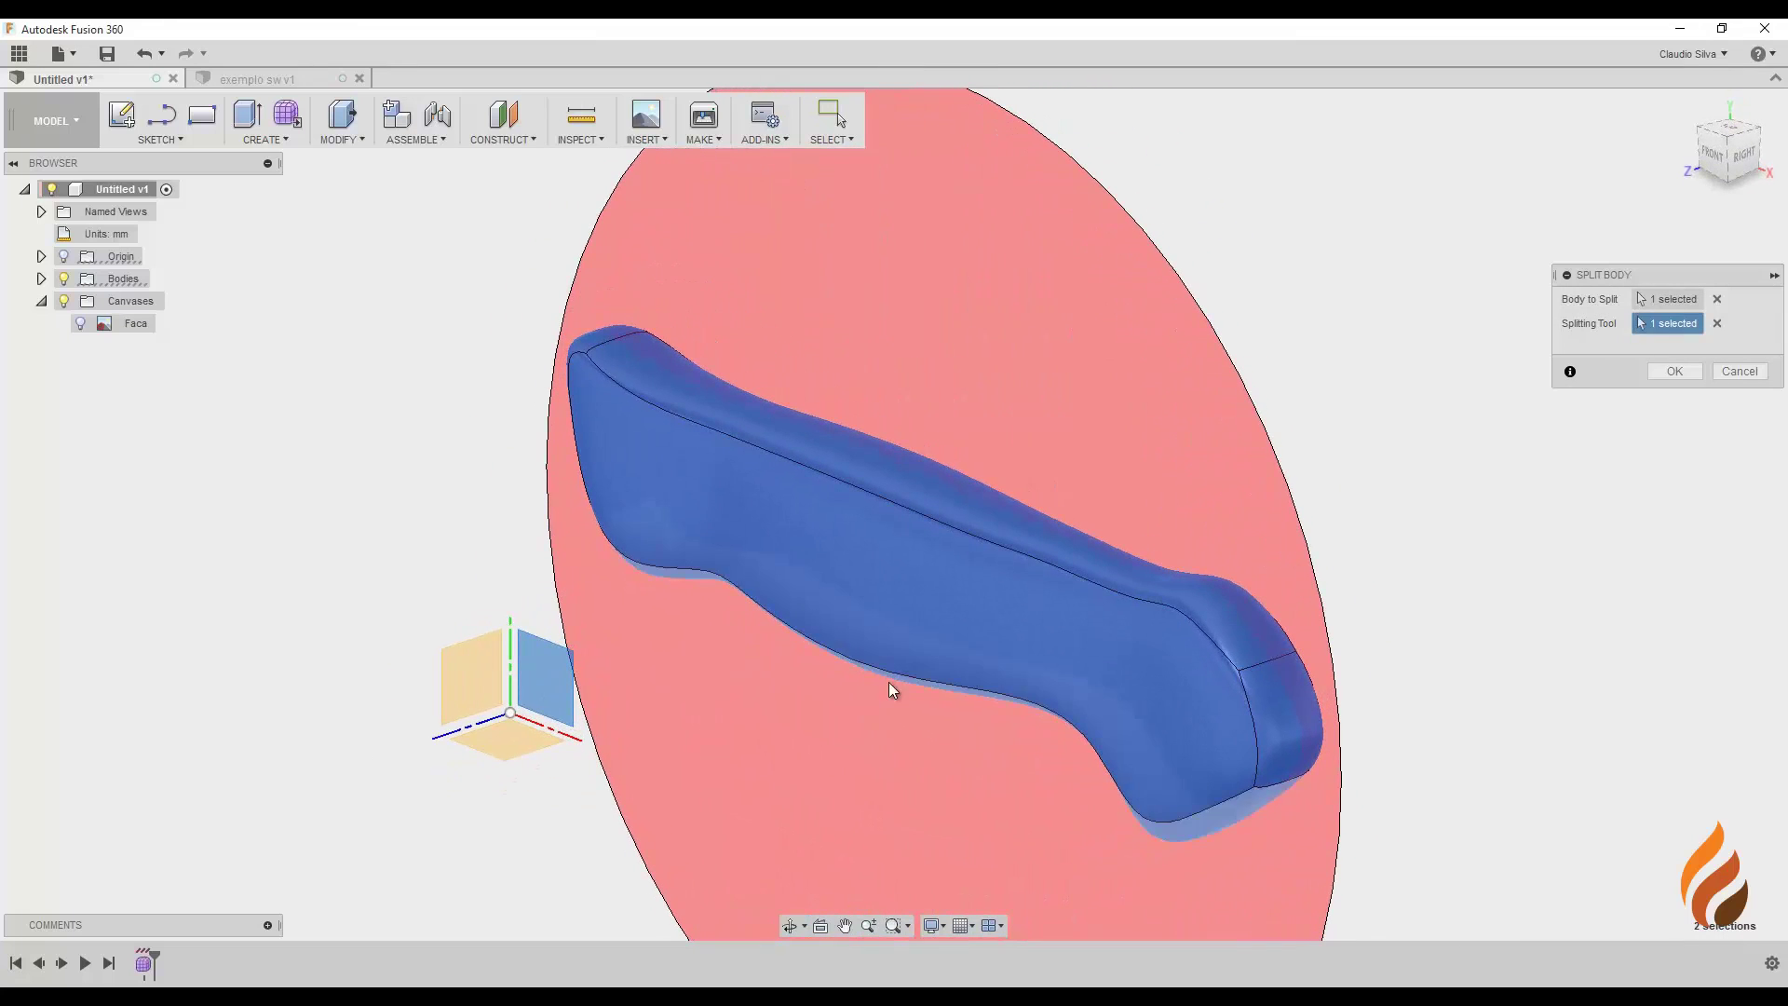
left_click(1676, 376)
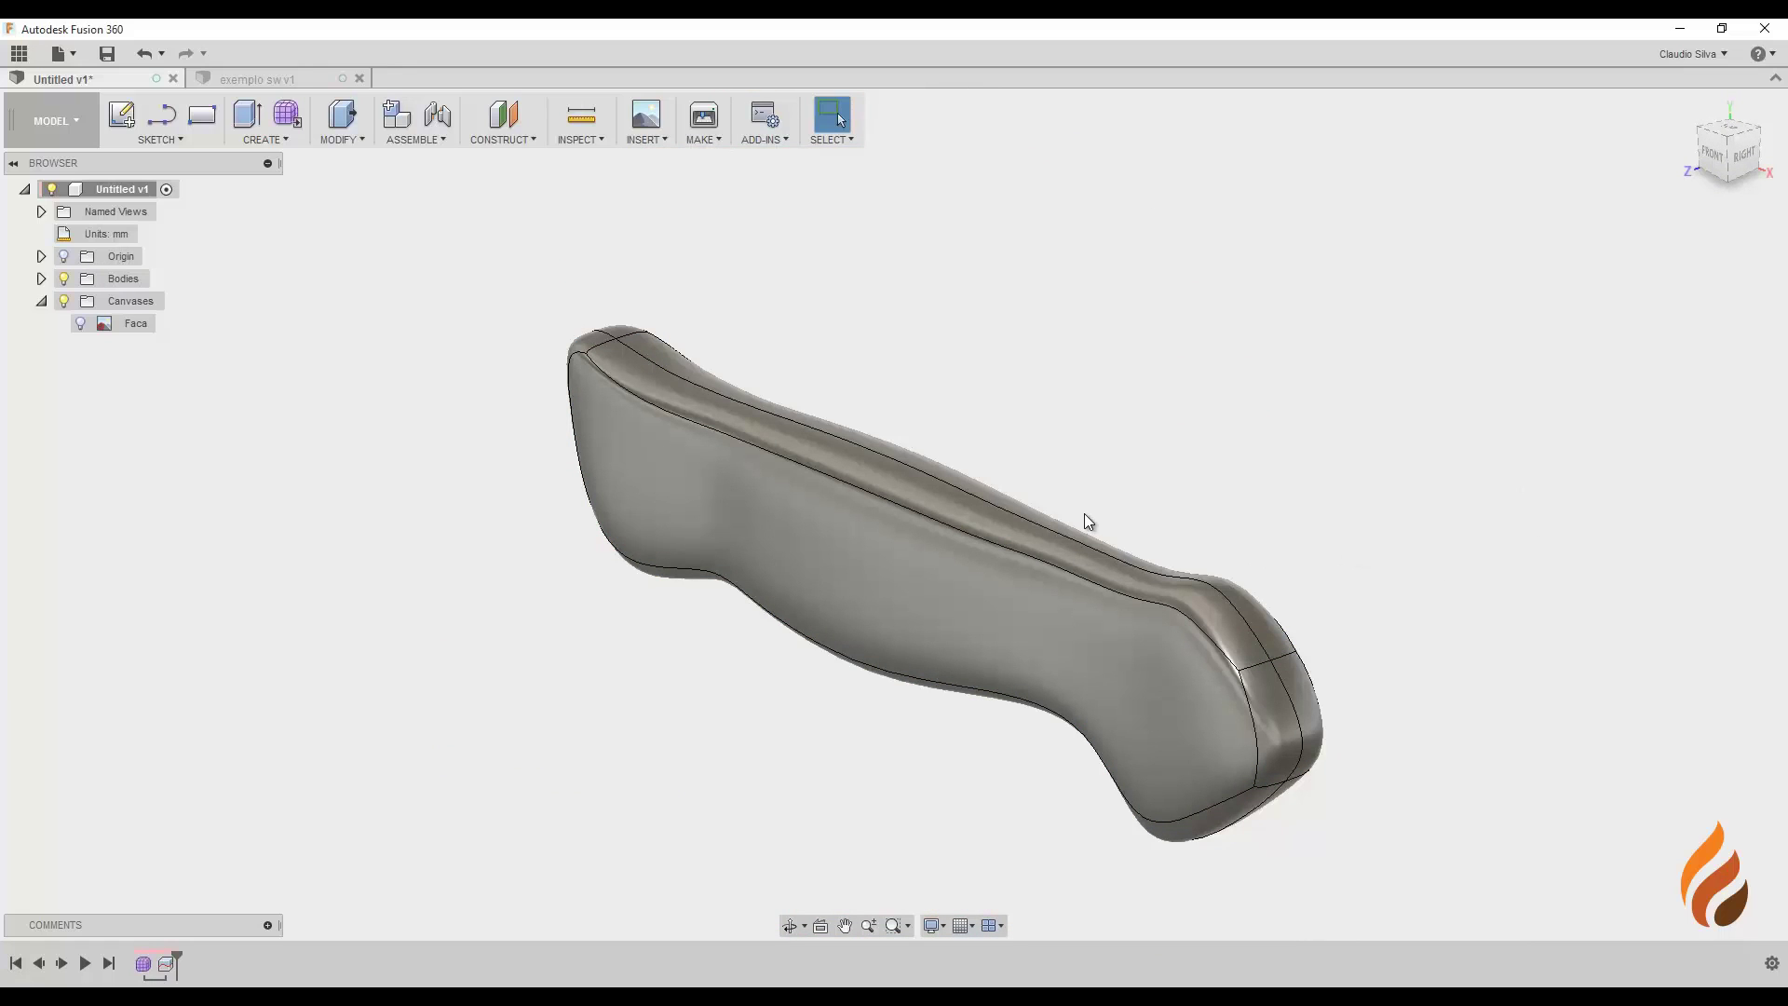
Step: Expand Bodies in the browser and hide Body2
mouse_move(1080, 472)
middle_mouse_down("shift")
mouse_move(997, 471)
mouse_move(968, 503)
mouse_move(1096, 478)
middle_mouse_up("shift")
key("Escape")
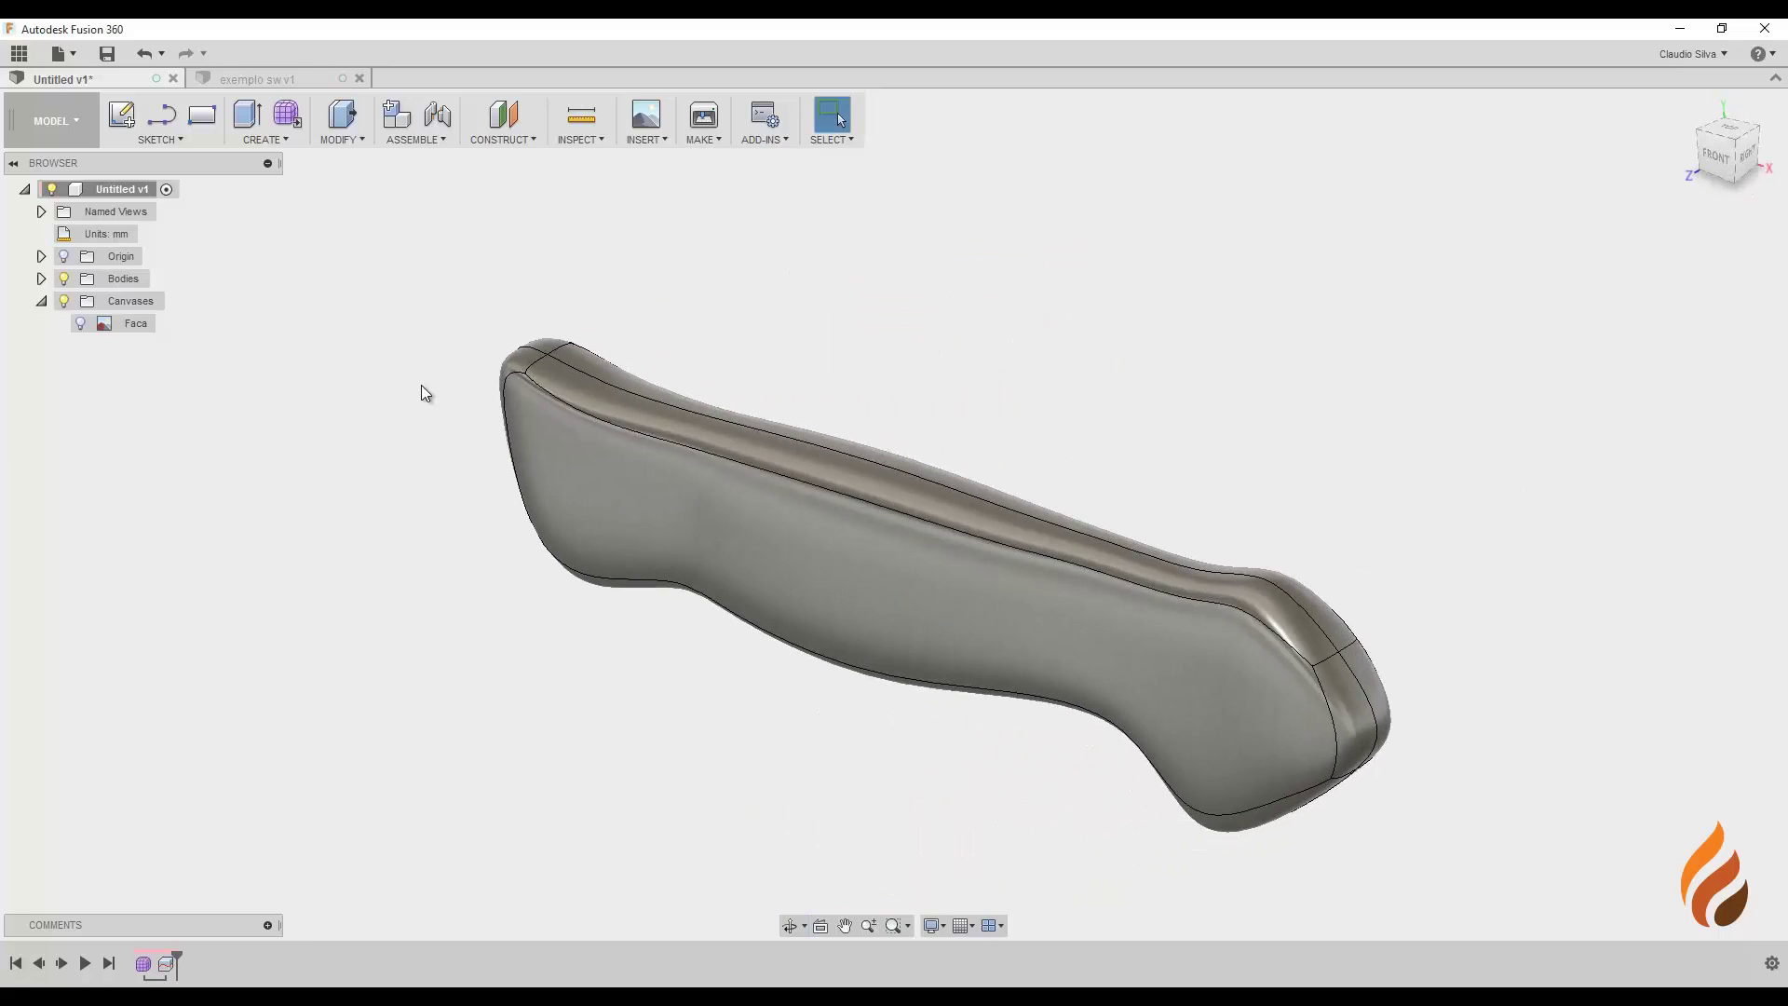
left_click(41, 280)
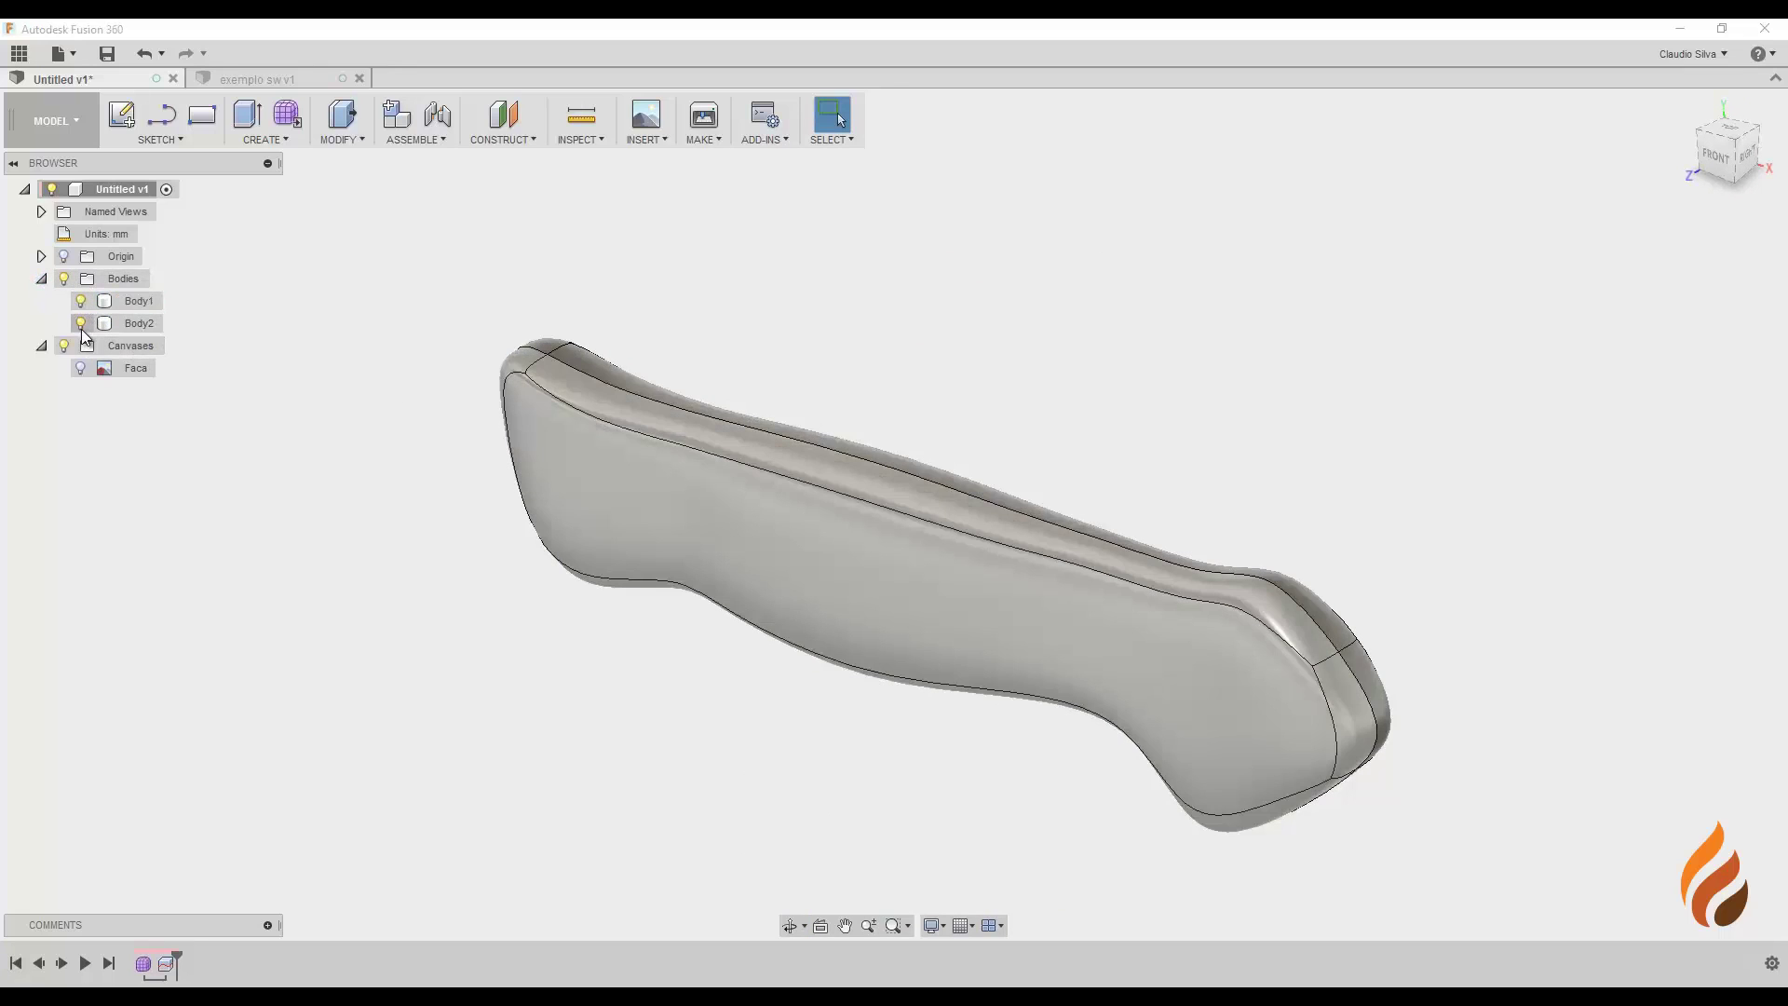
left_click(82, 326)
double_click(80, 328)
left_click(81, 324)
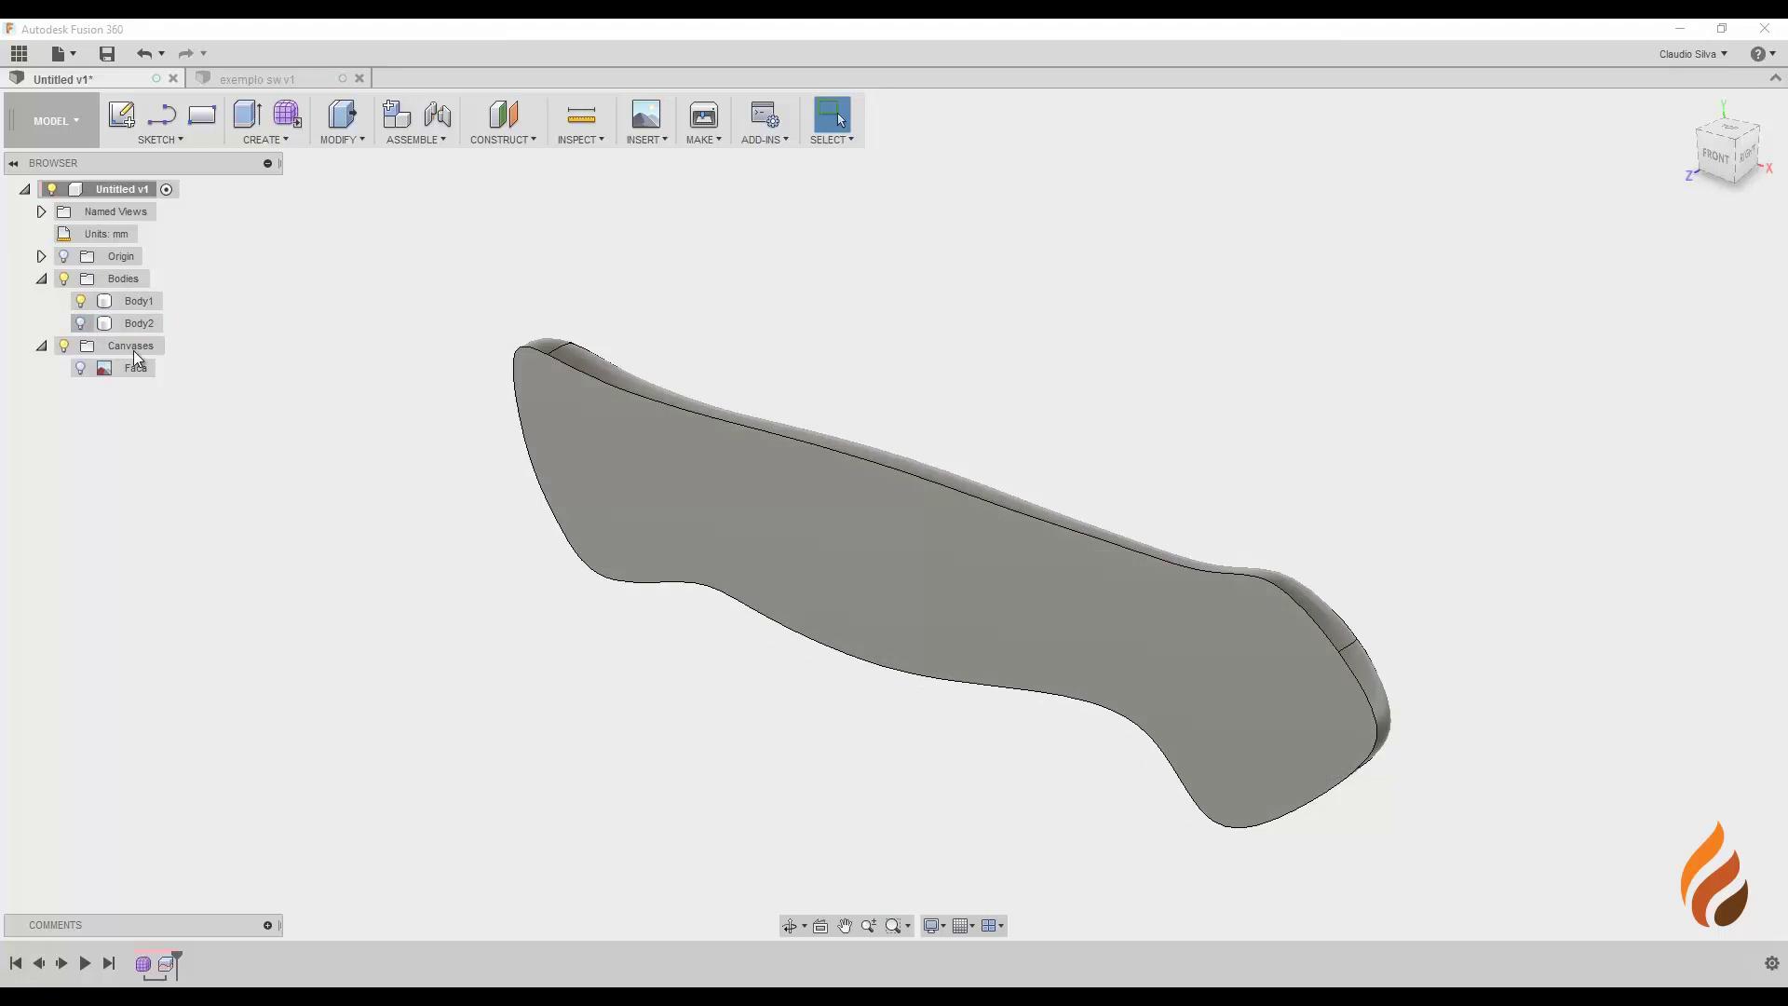
Step: Orbit and zoom the view to face Body1's flat cut side
middle_click_drag(745, 456, 643, 411, "shift")
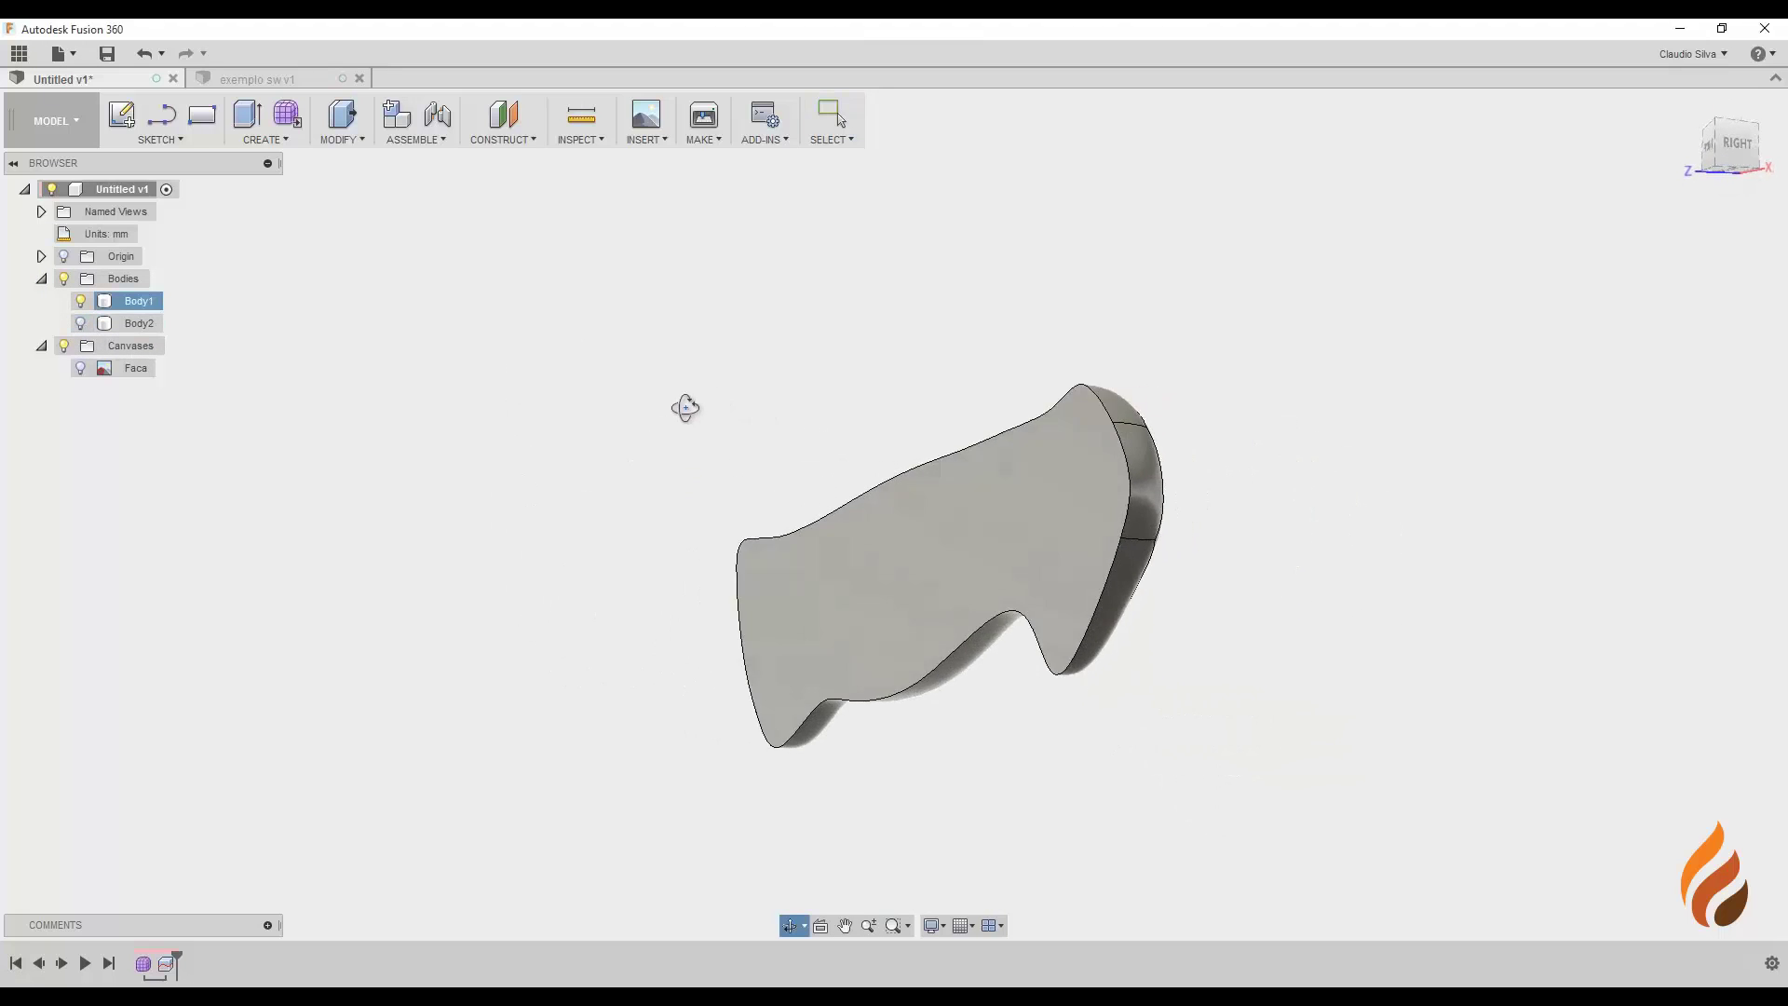
left_click_drag(642, 411, 786, 626)
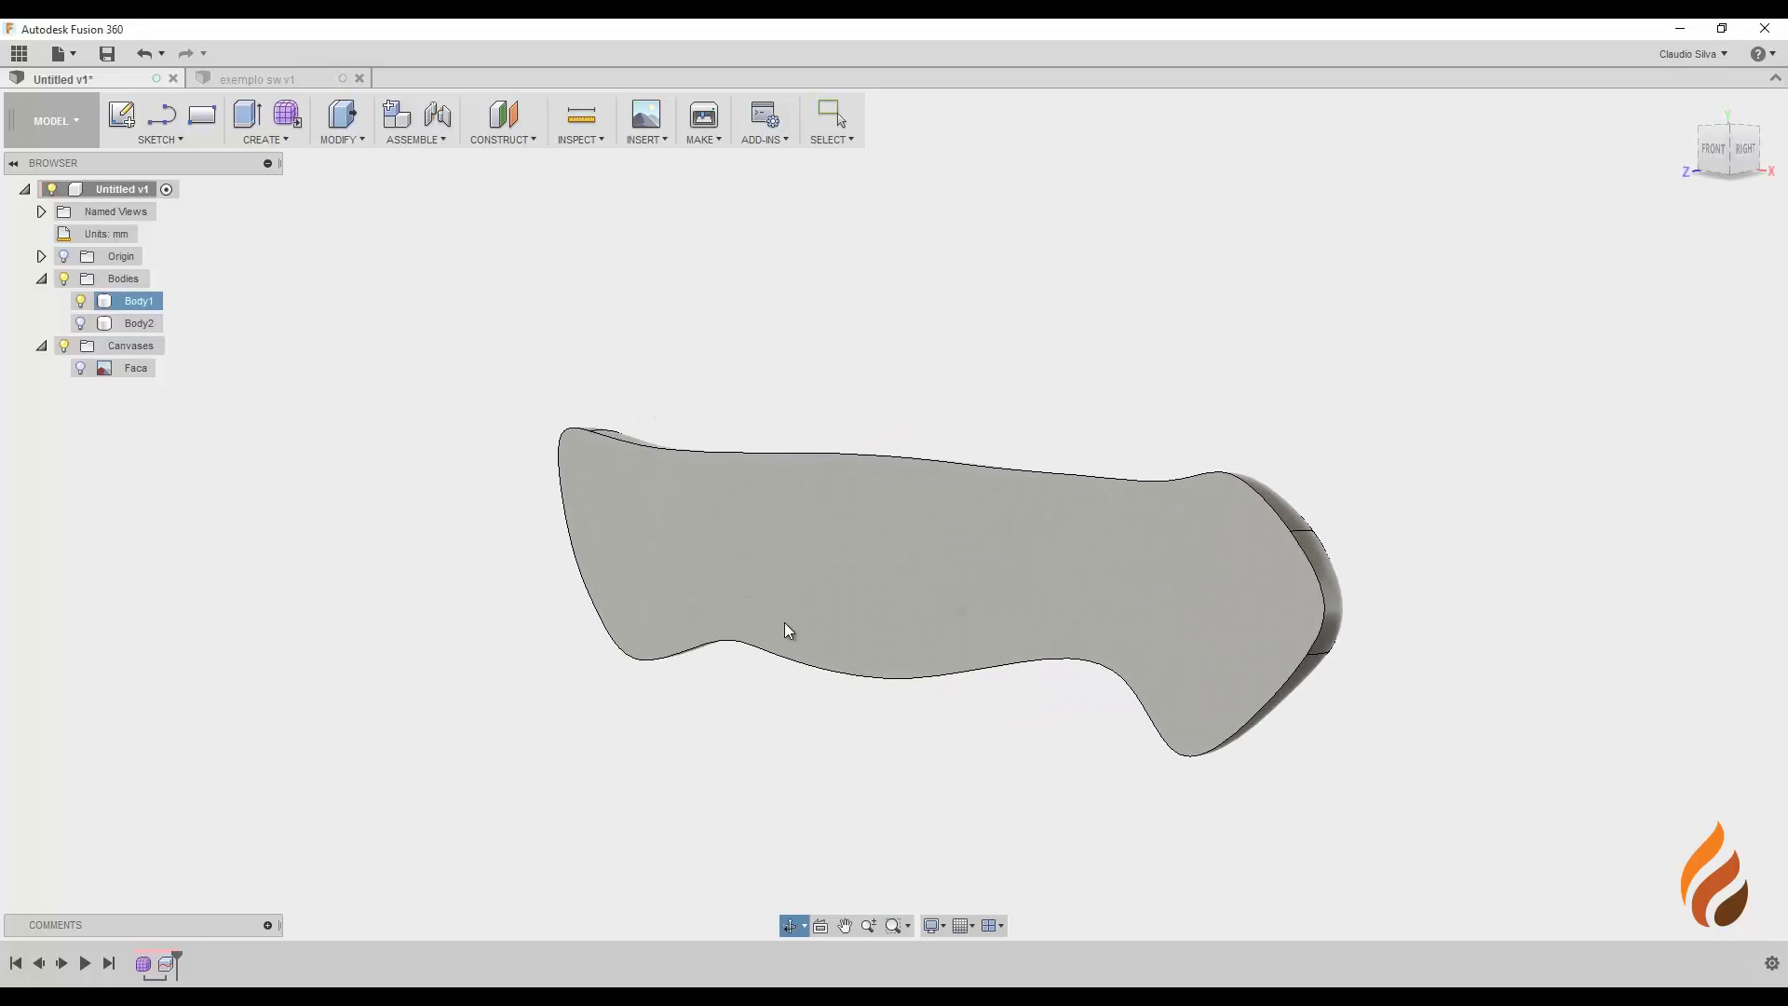
key("Escape")
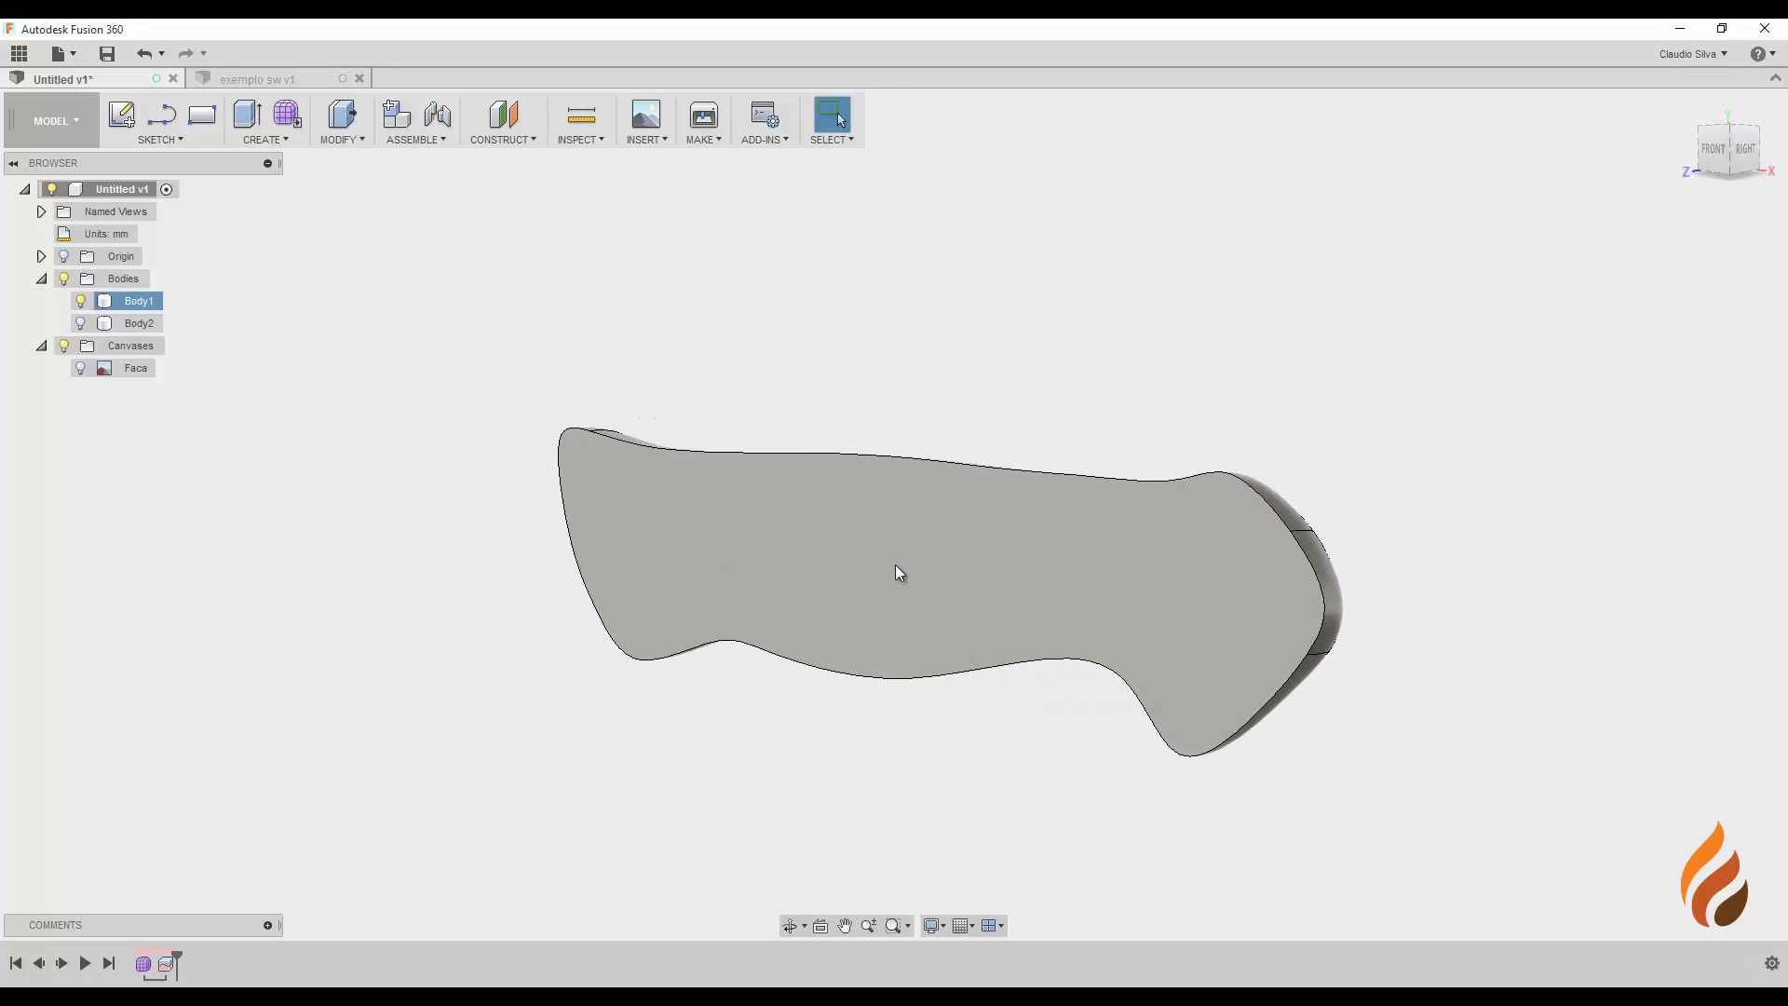
scroll(896, 570, "up", 3)
left_click_drag(815, 549, 823, 556)
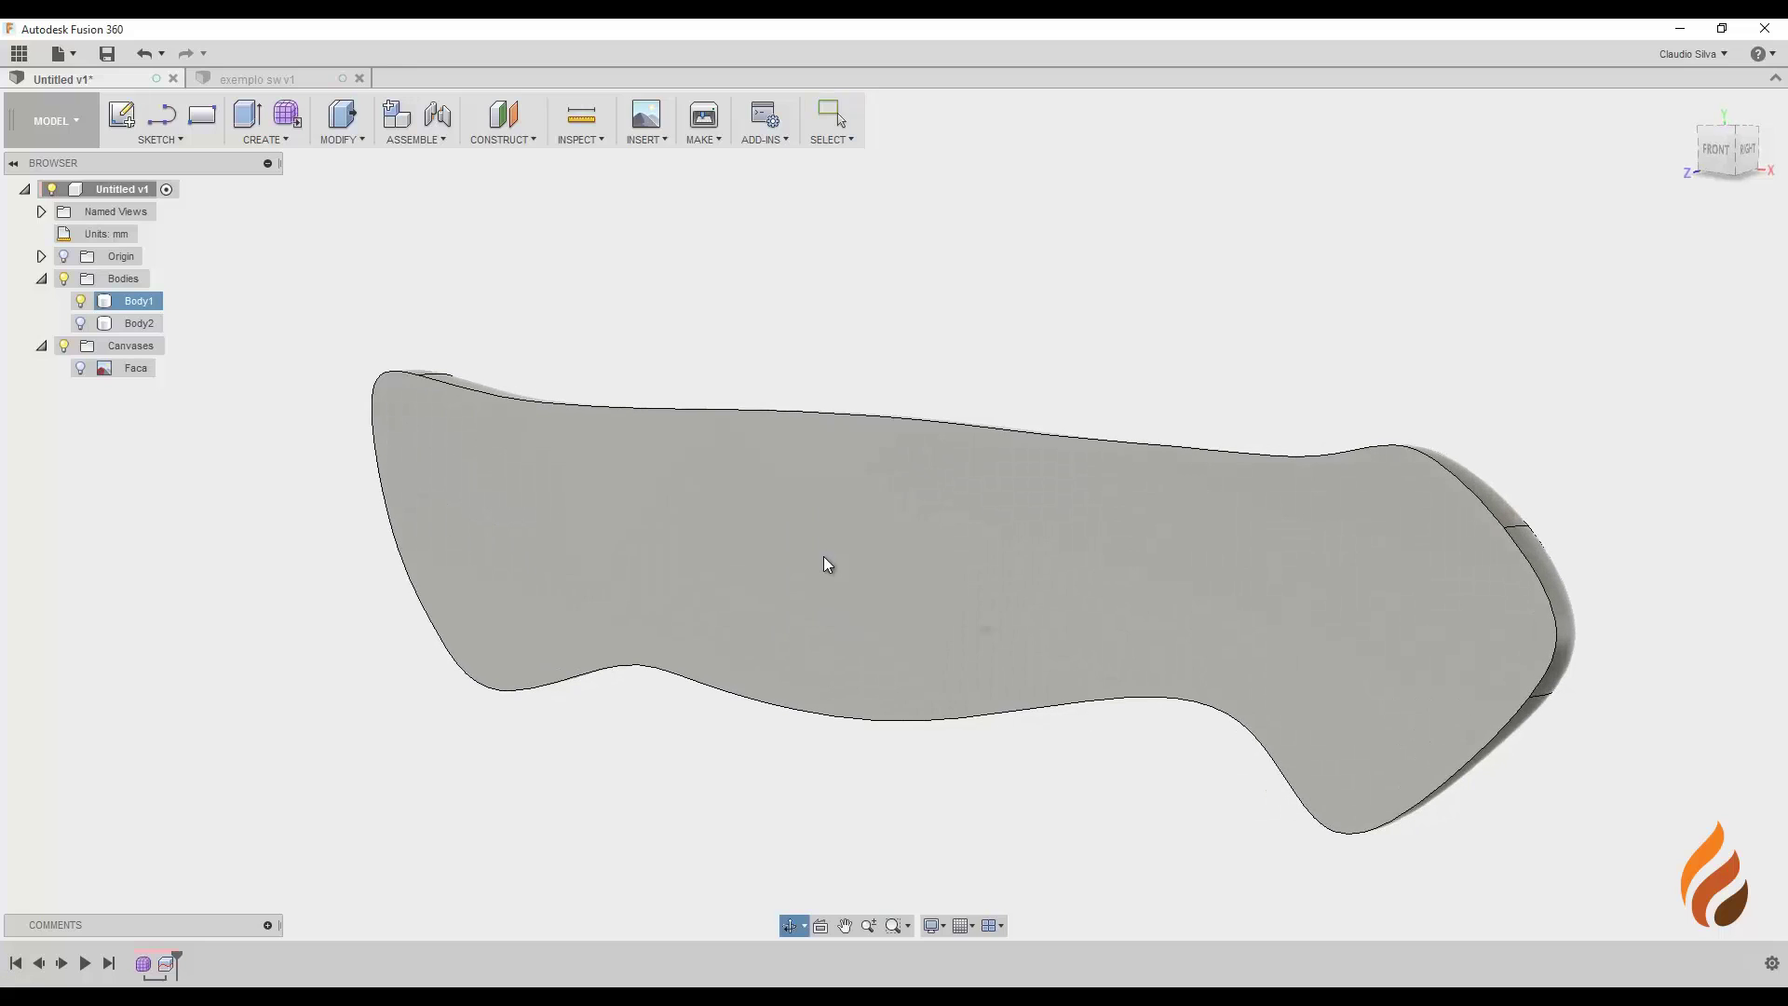
key("Escape")
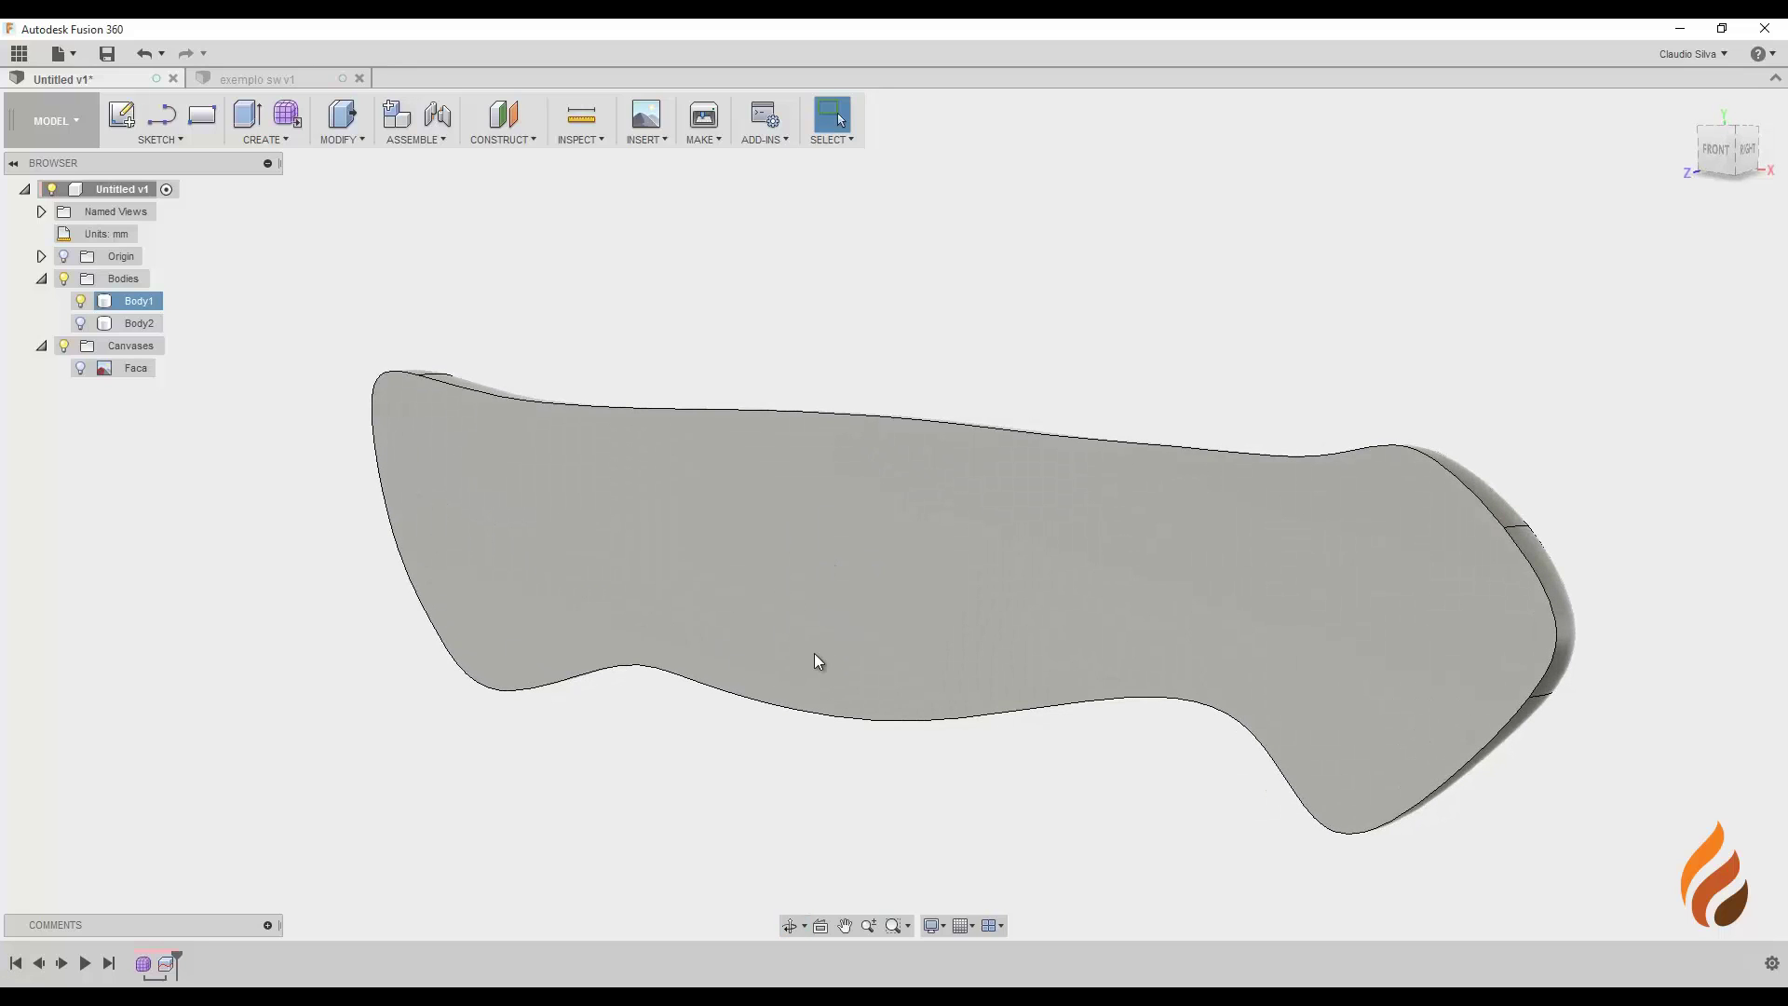
key("Escape")
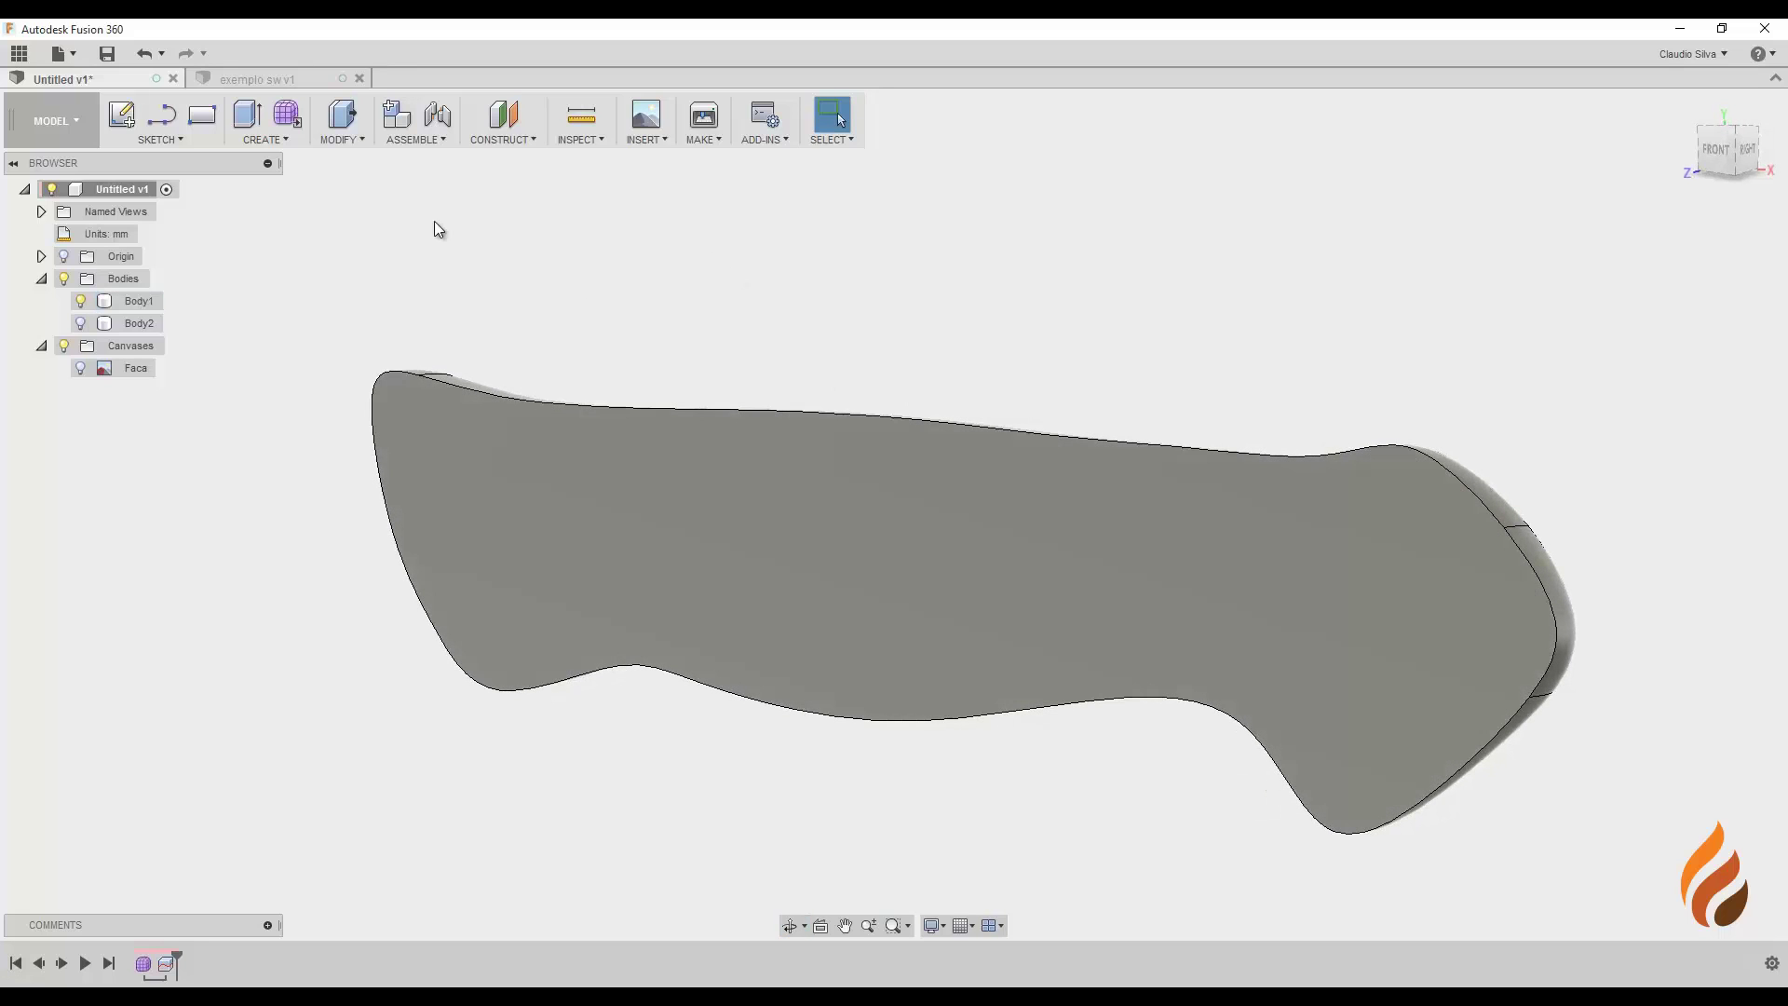
Step: Shell Body1 with 1.5 mm inside thickness, removing its flat face
left_click(359, 142)
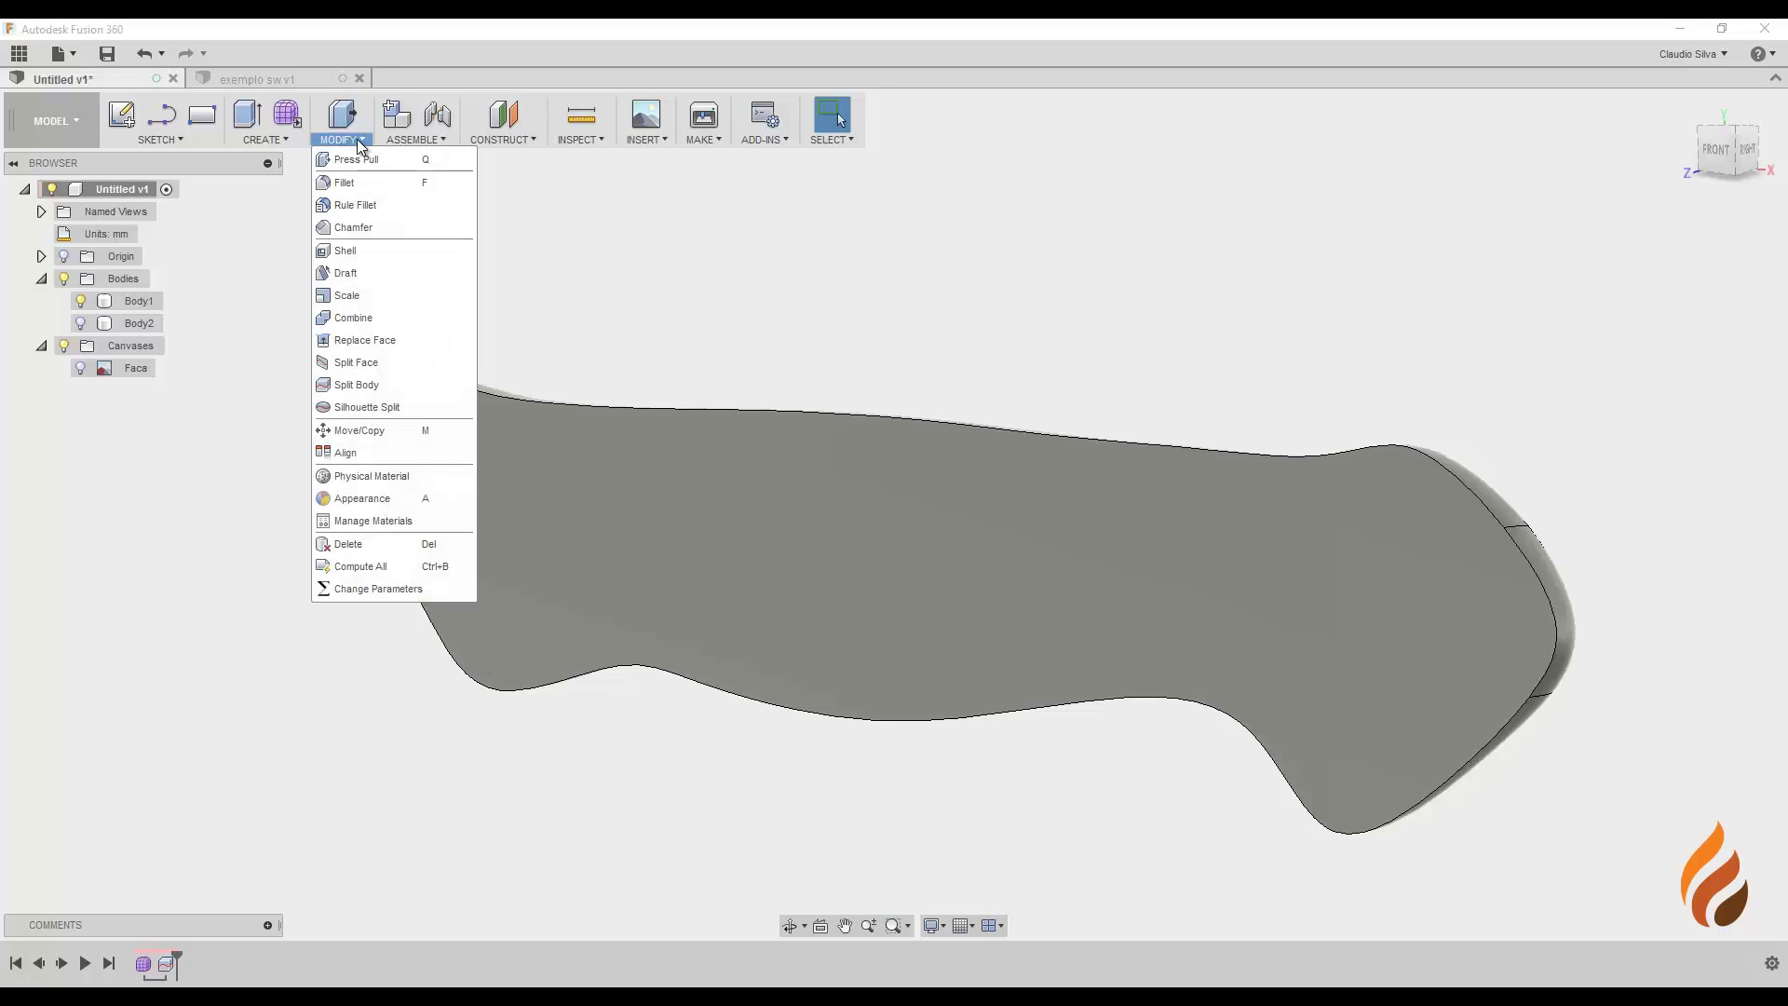
left_click(351, 249)
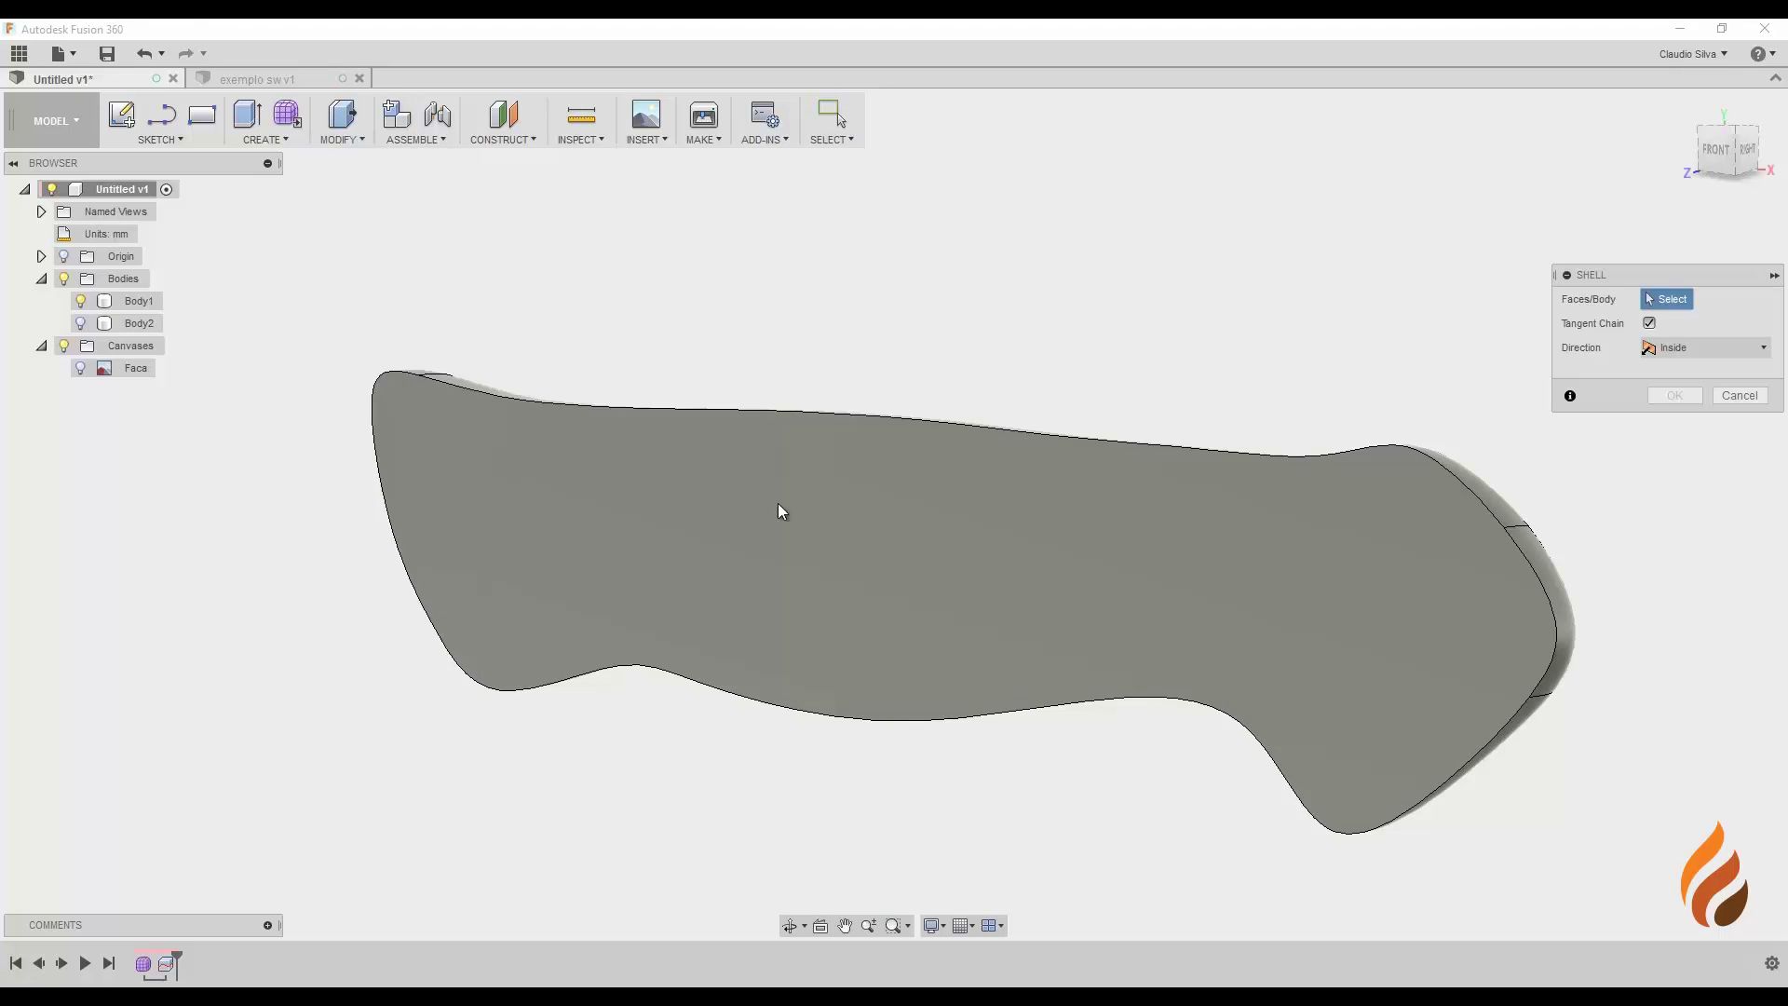
left_click(870, 490)
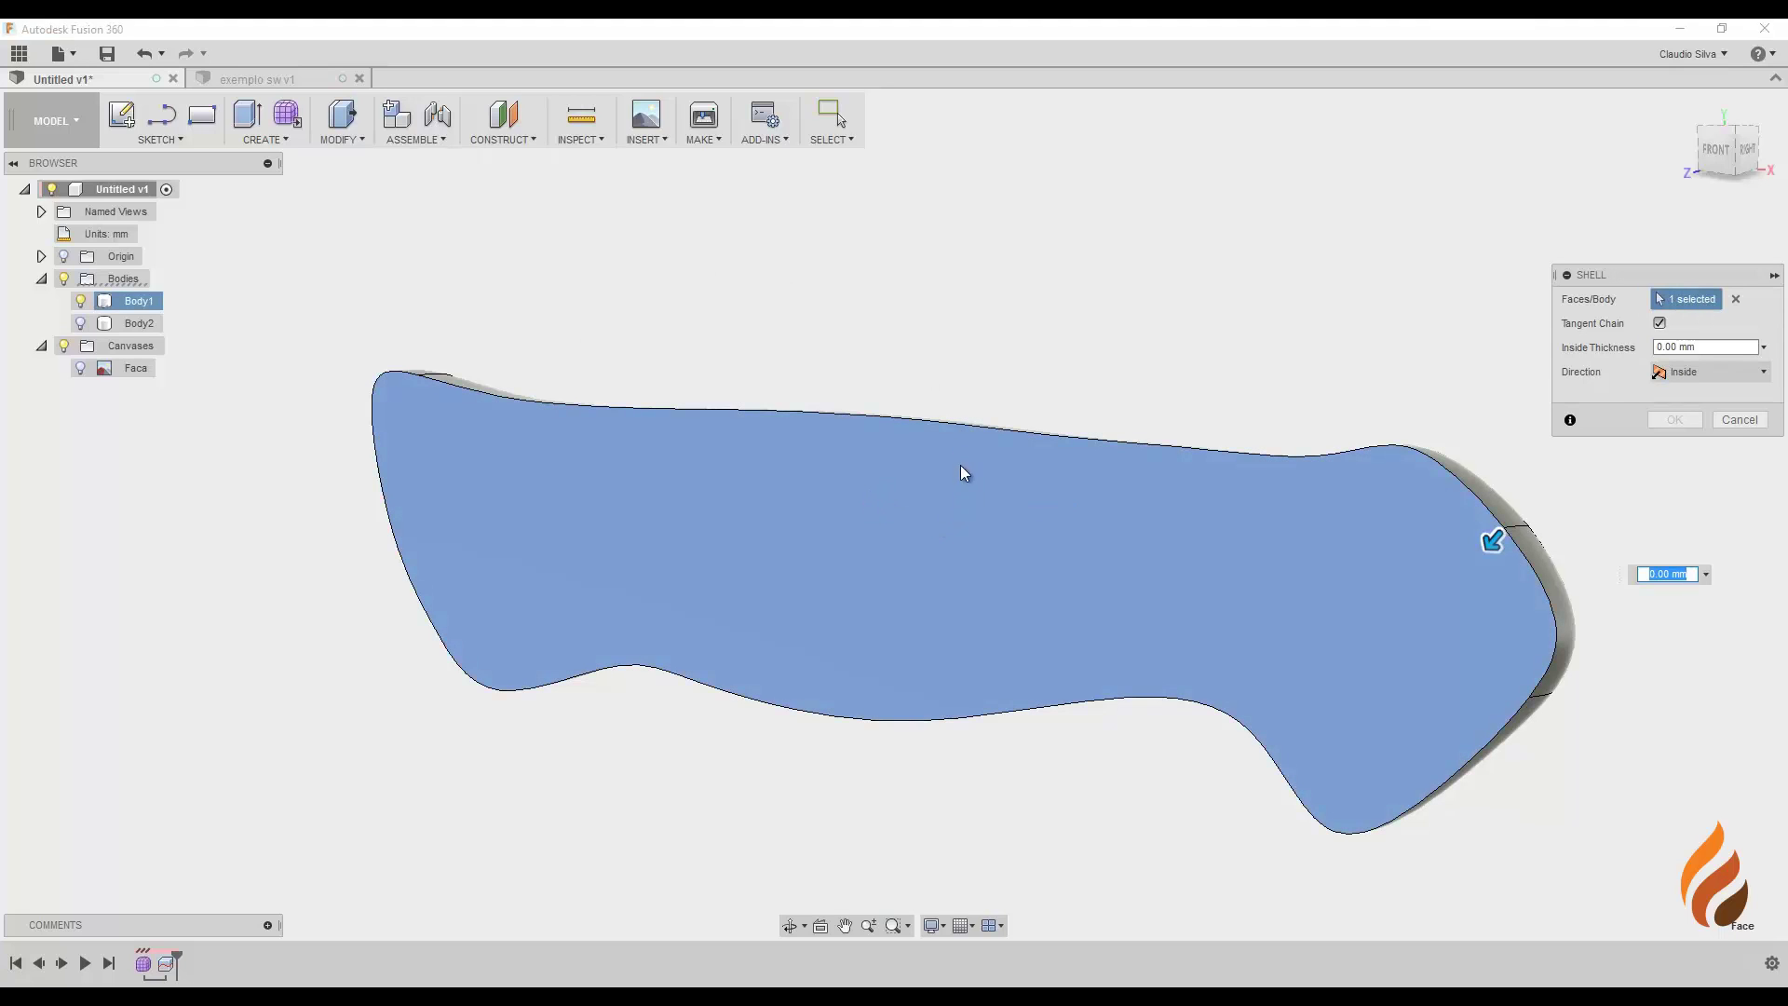
type("1.")
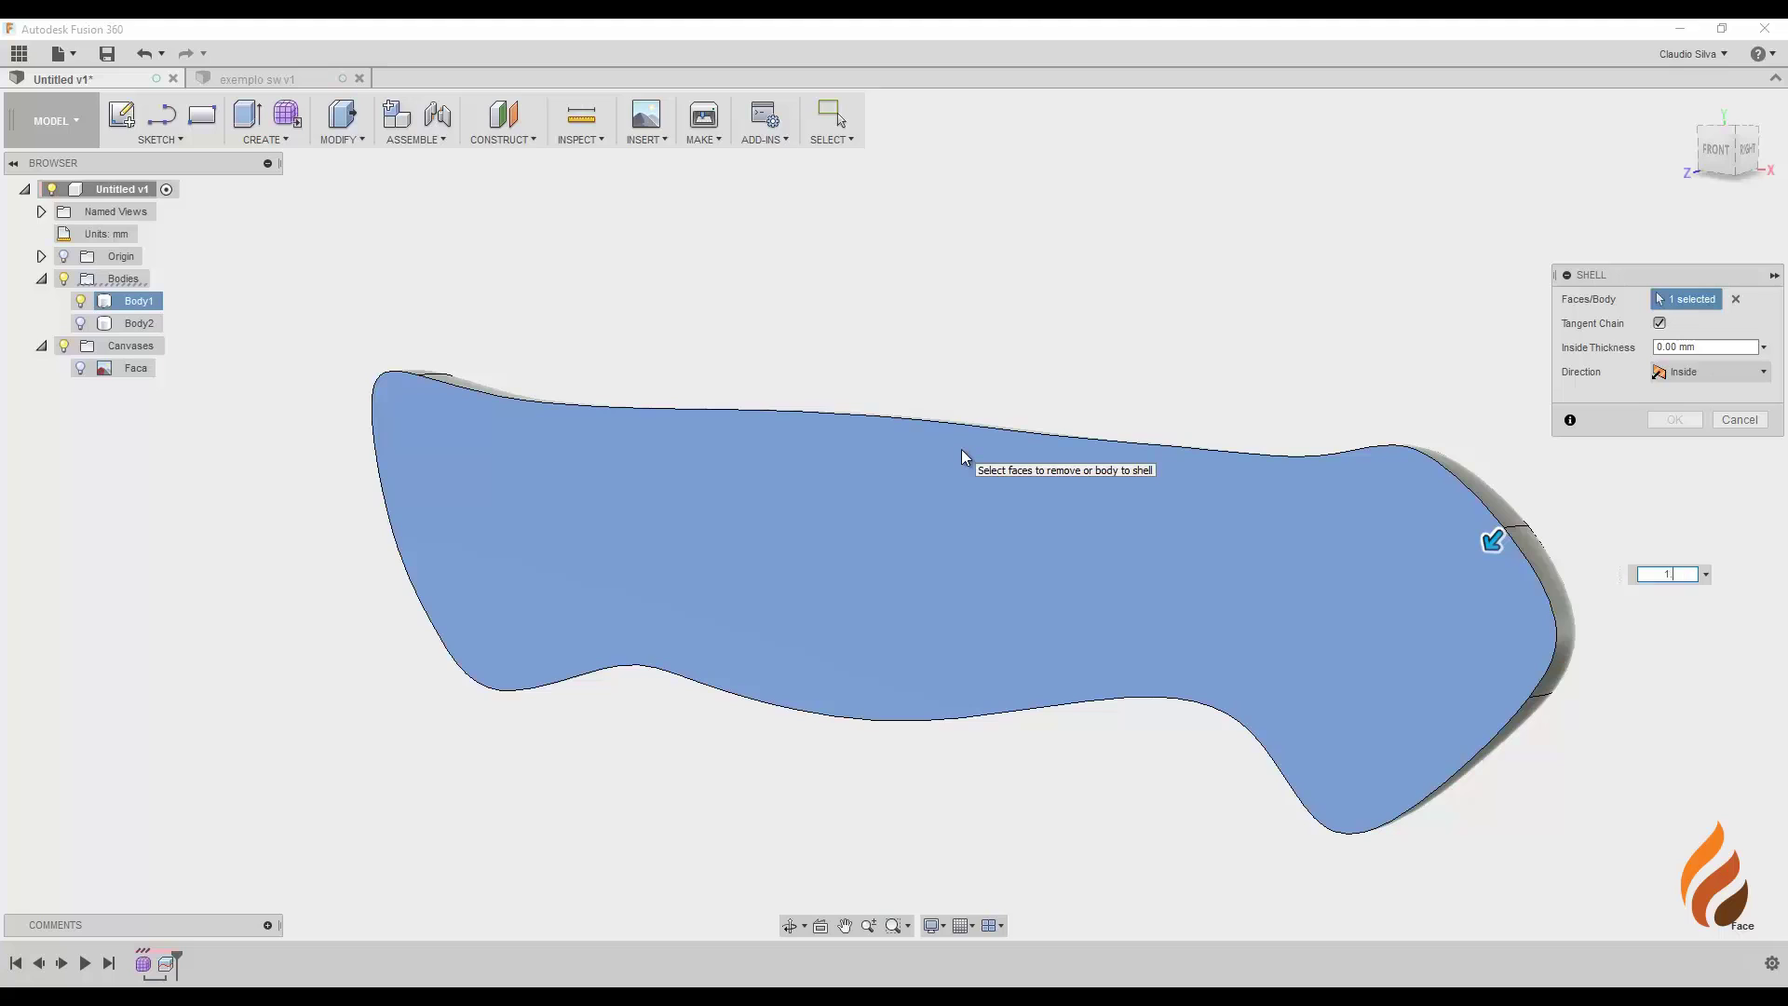
type("5")
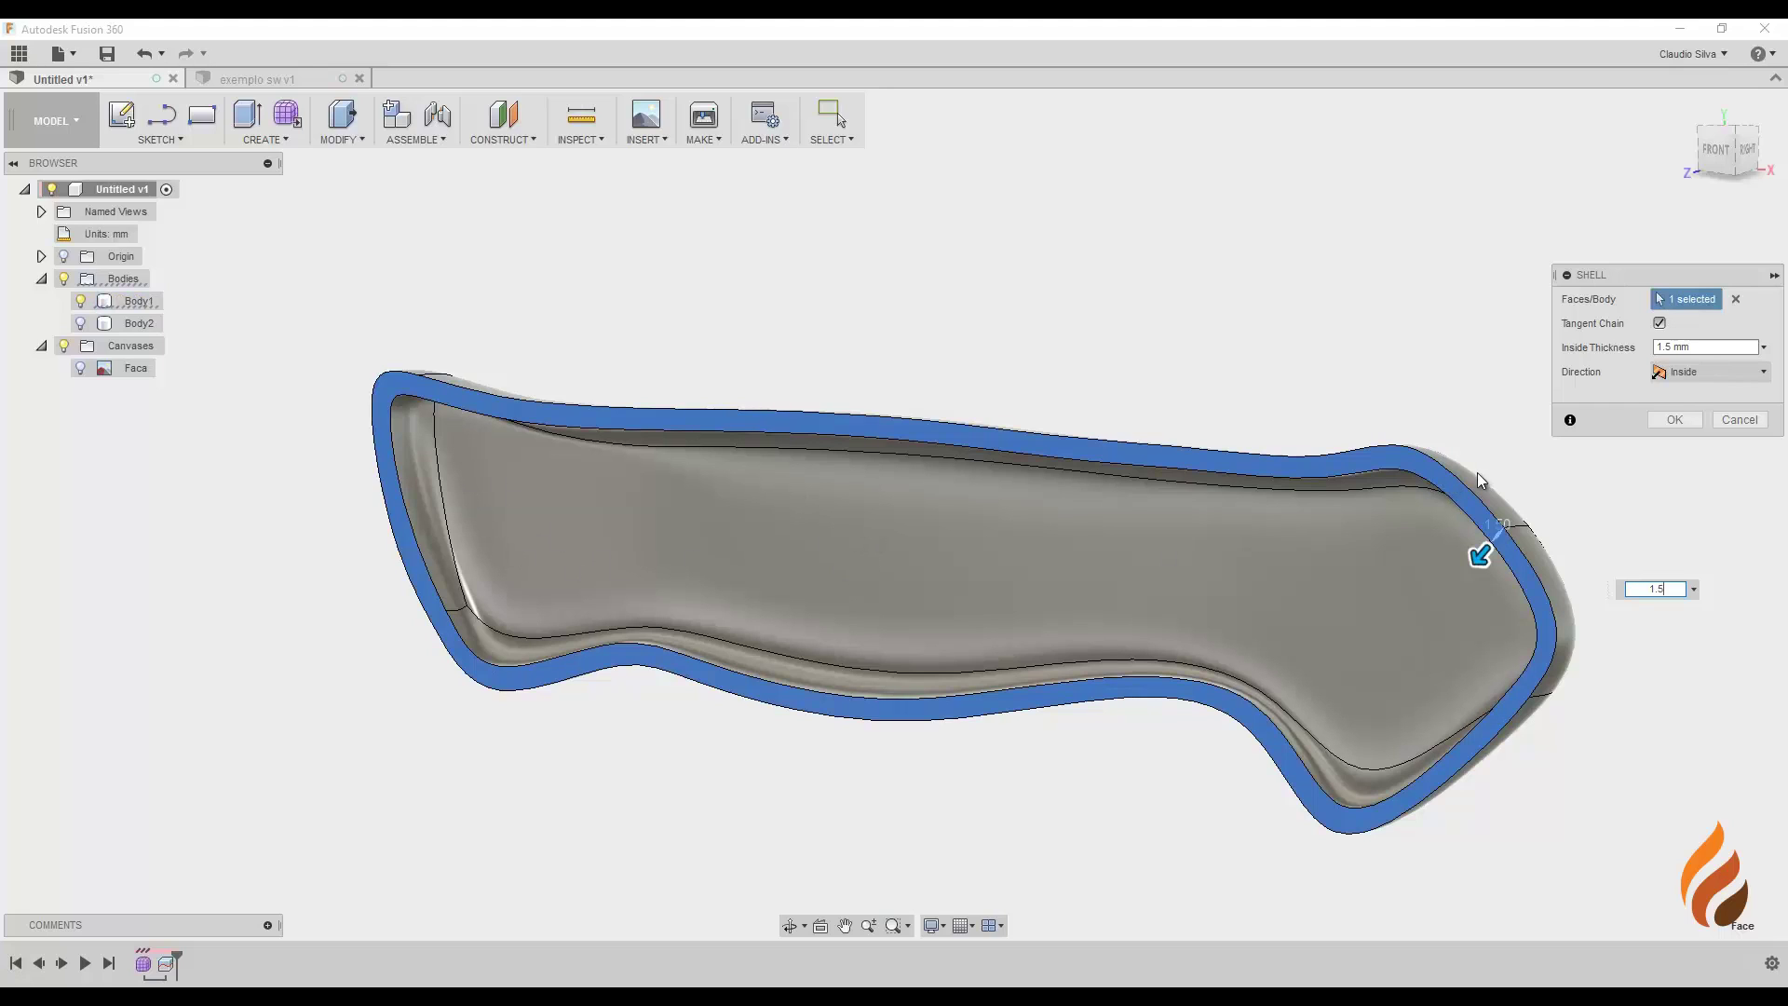
left_click(1672, 419)
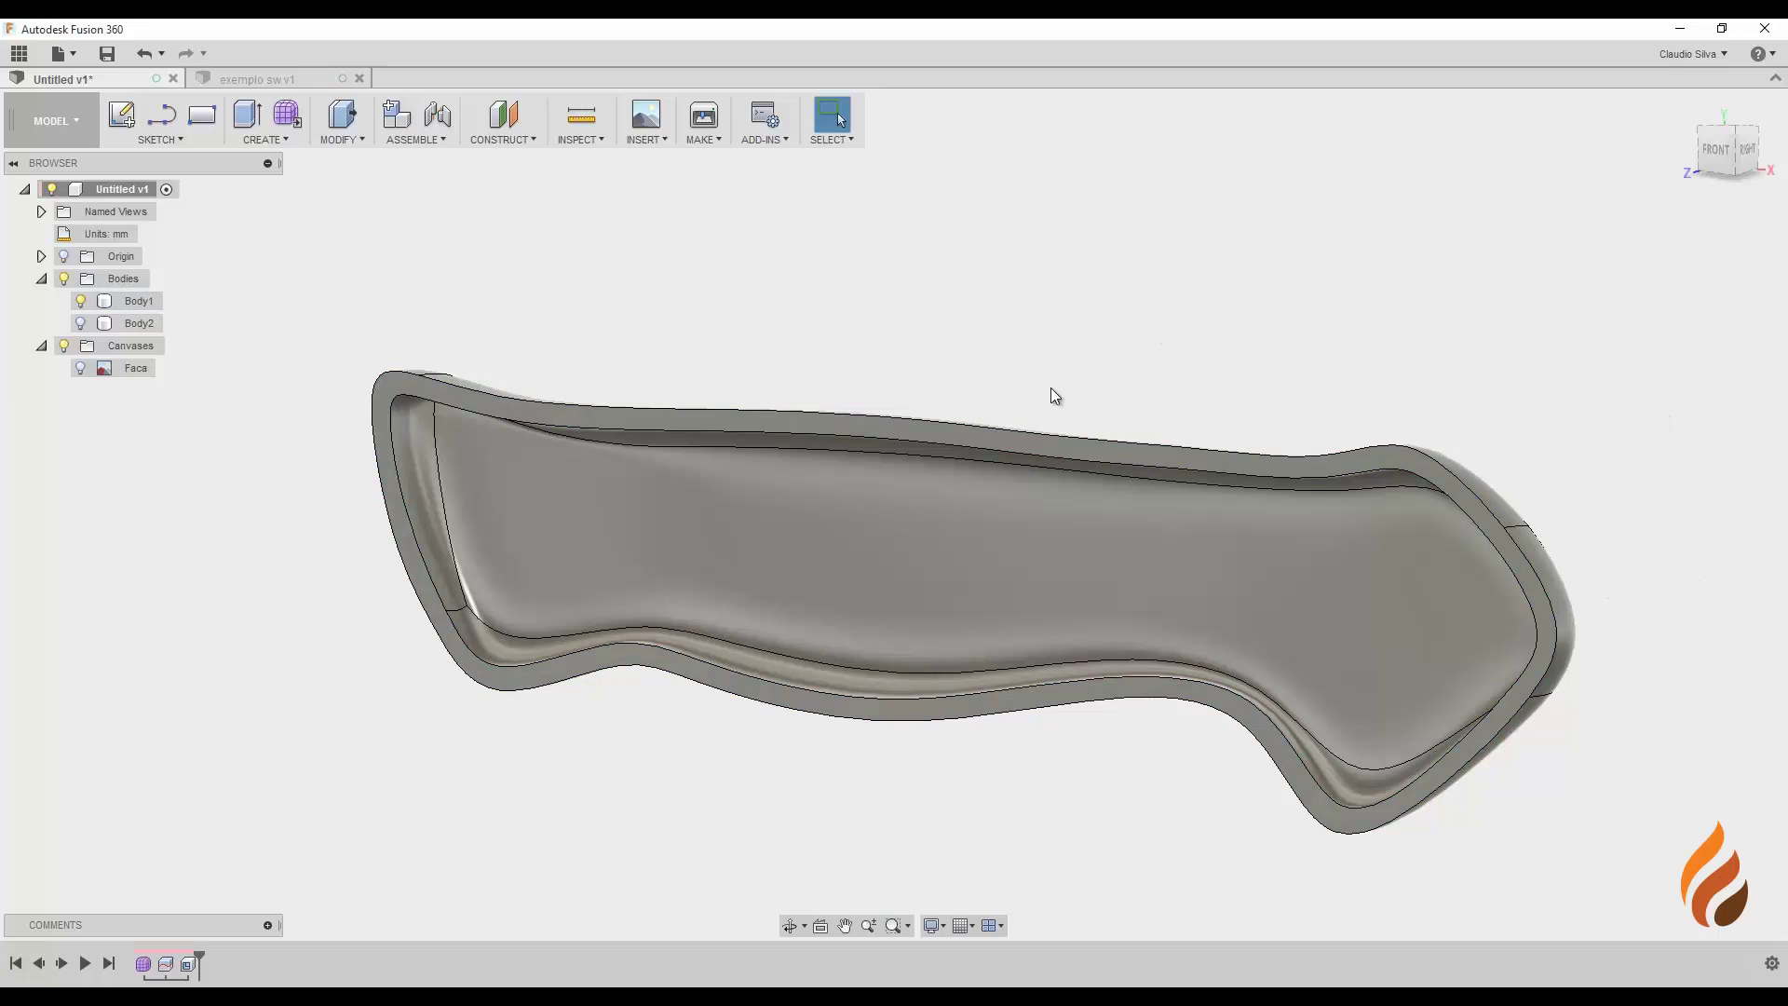
Step: Select the shelled half's top rim face and bring up its context menu
left_click(391, 525)
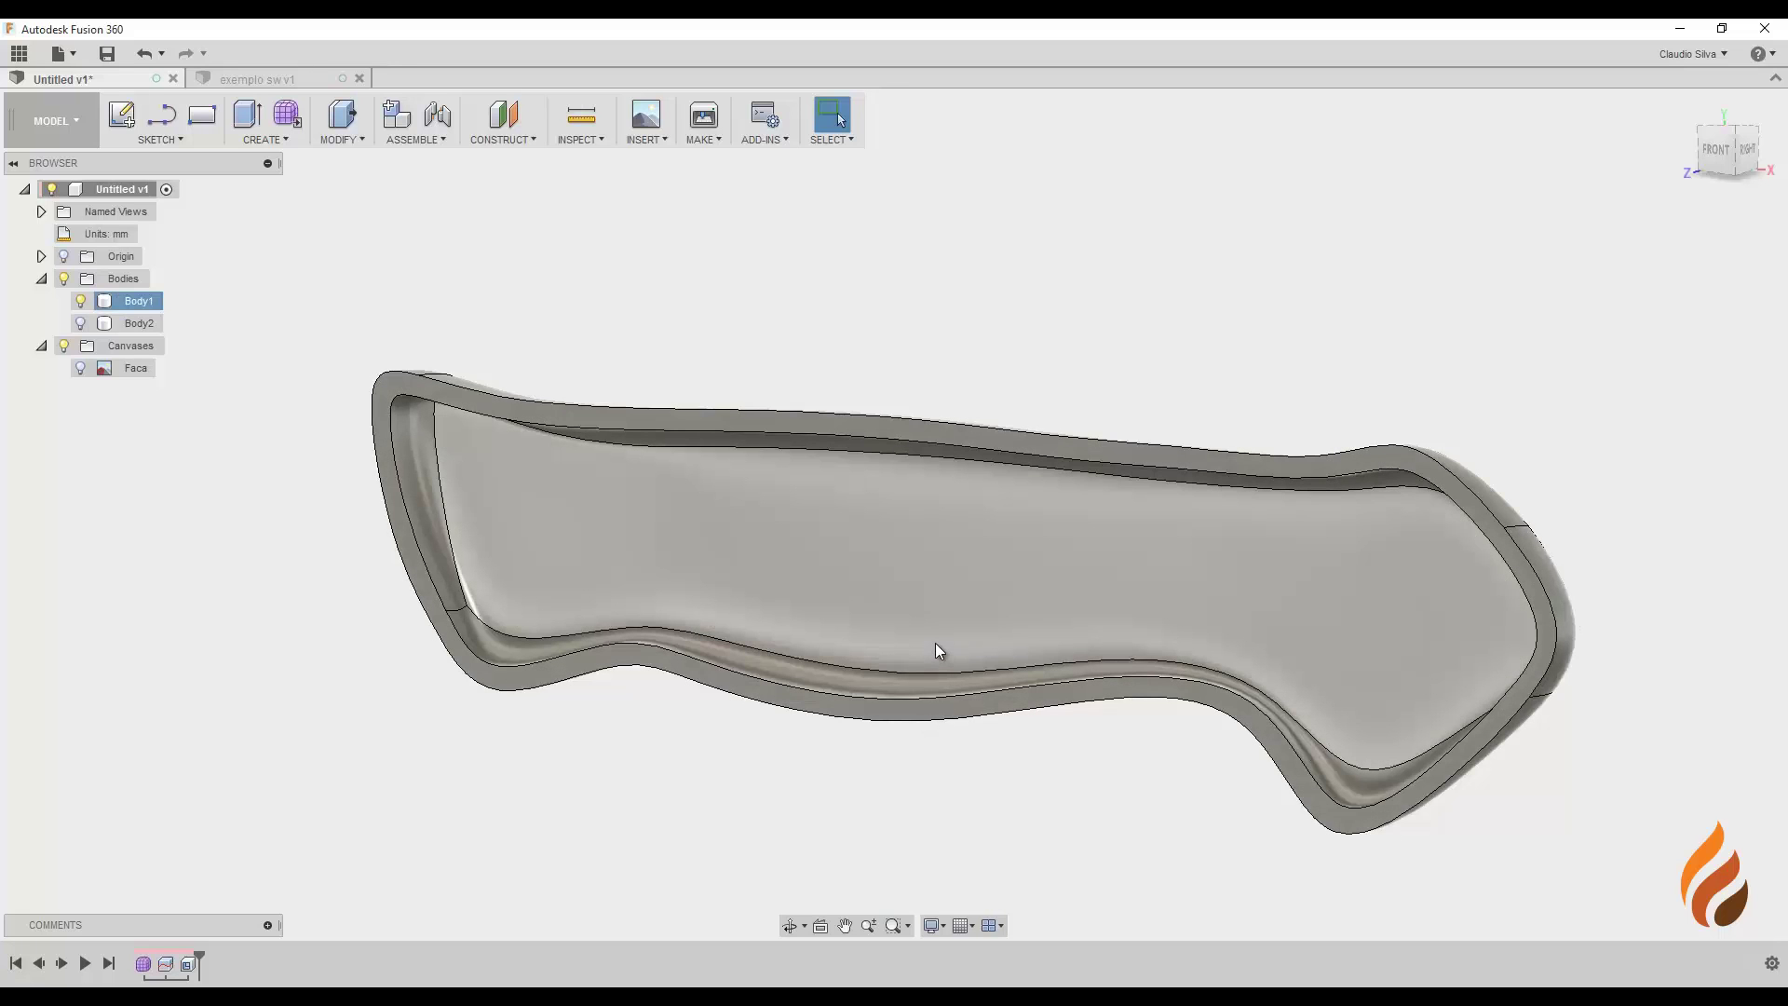
scroll(885, 490, "up", 2)
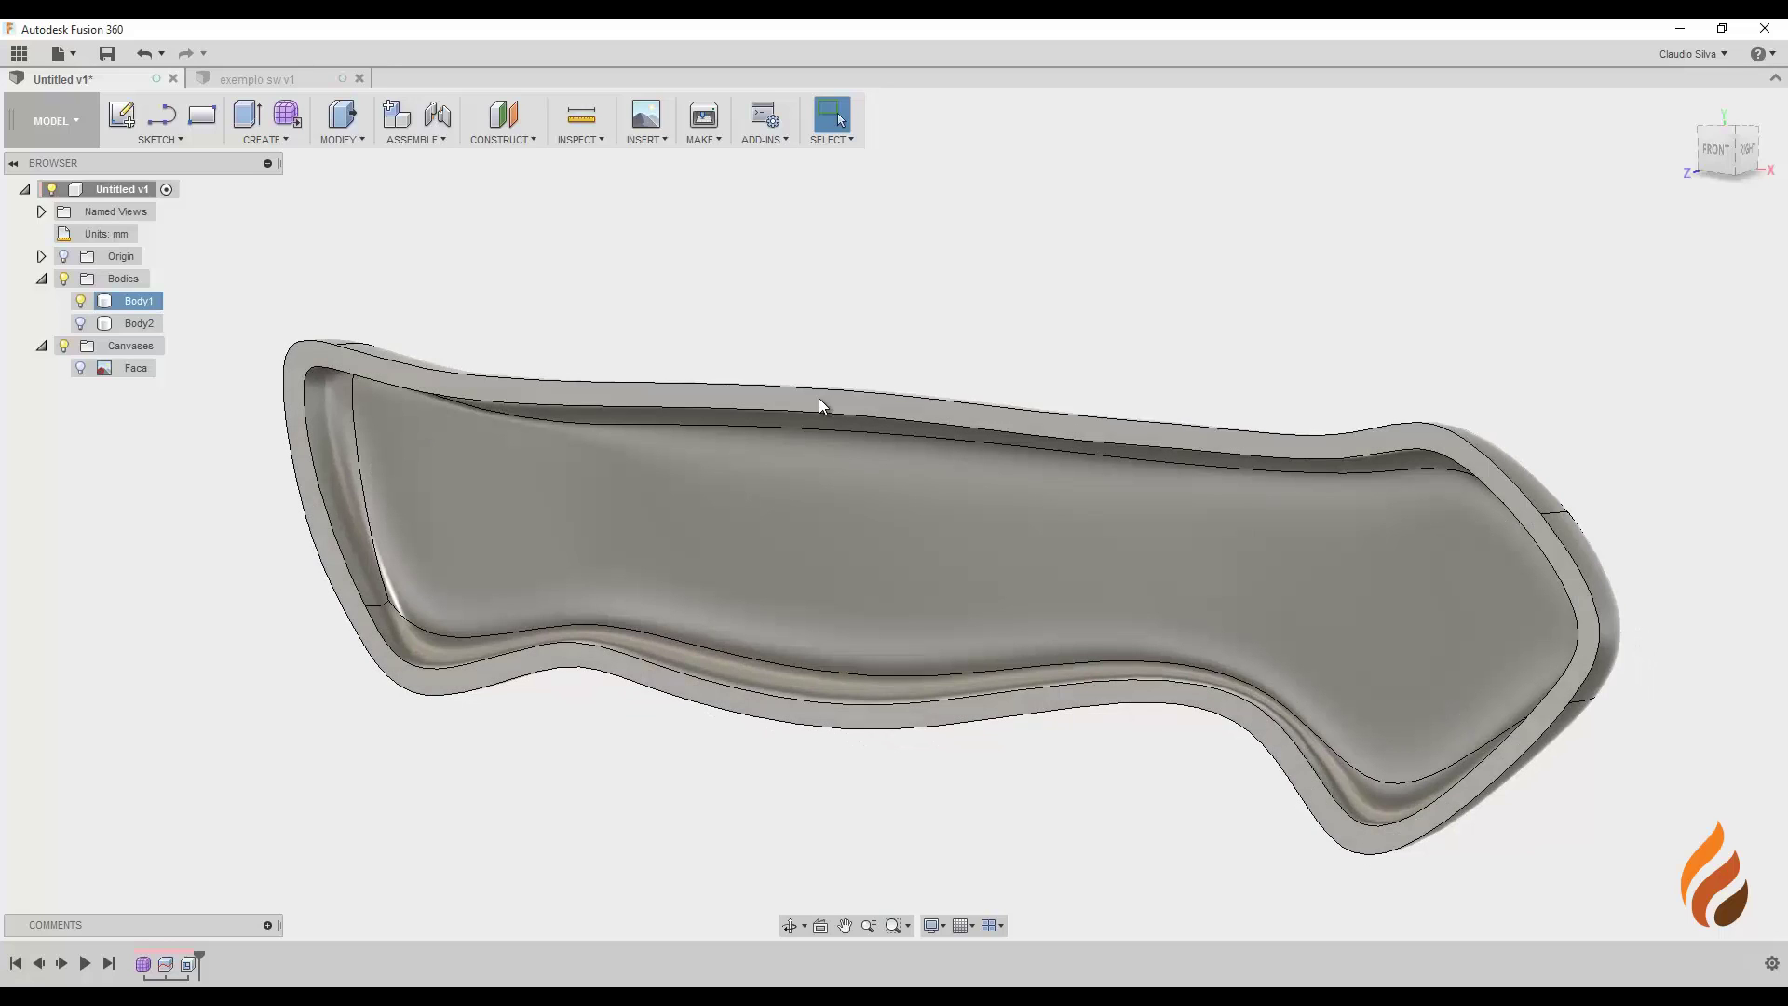
left_click(818, 400)
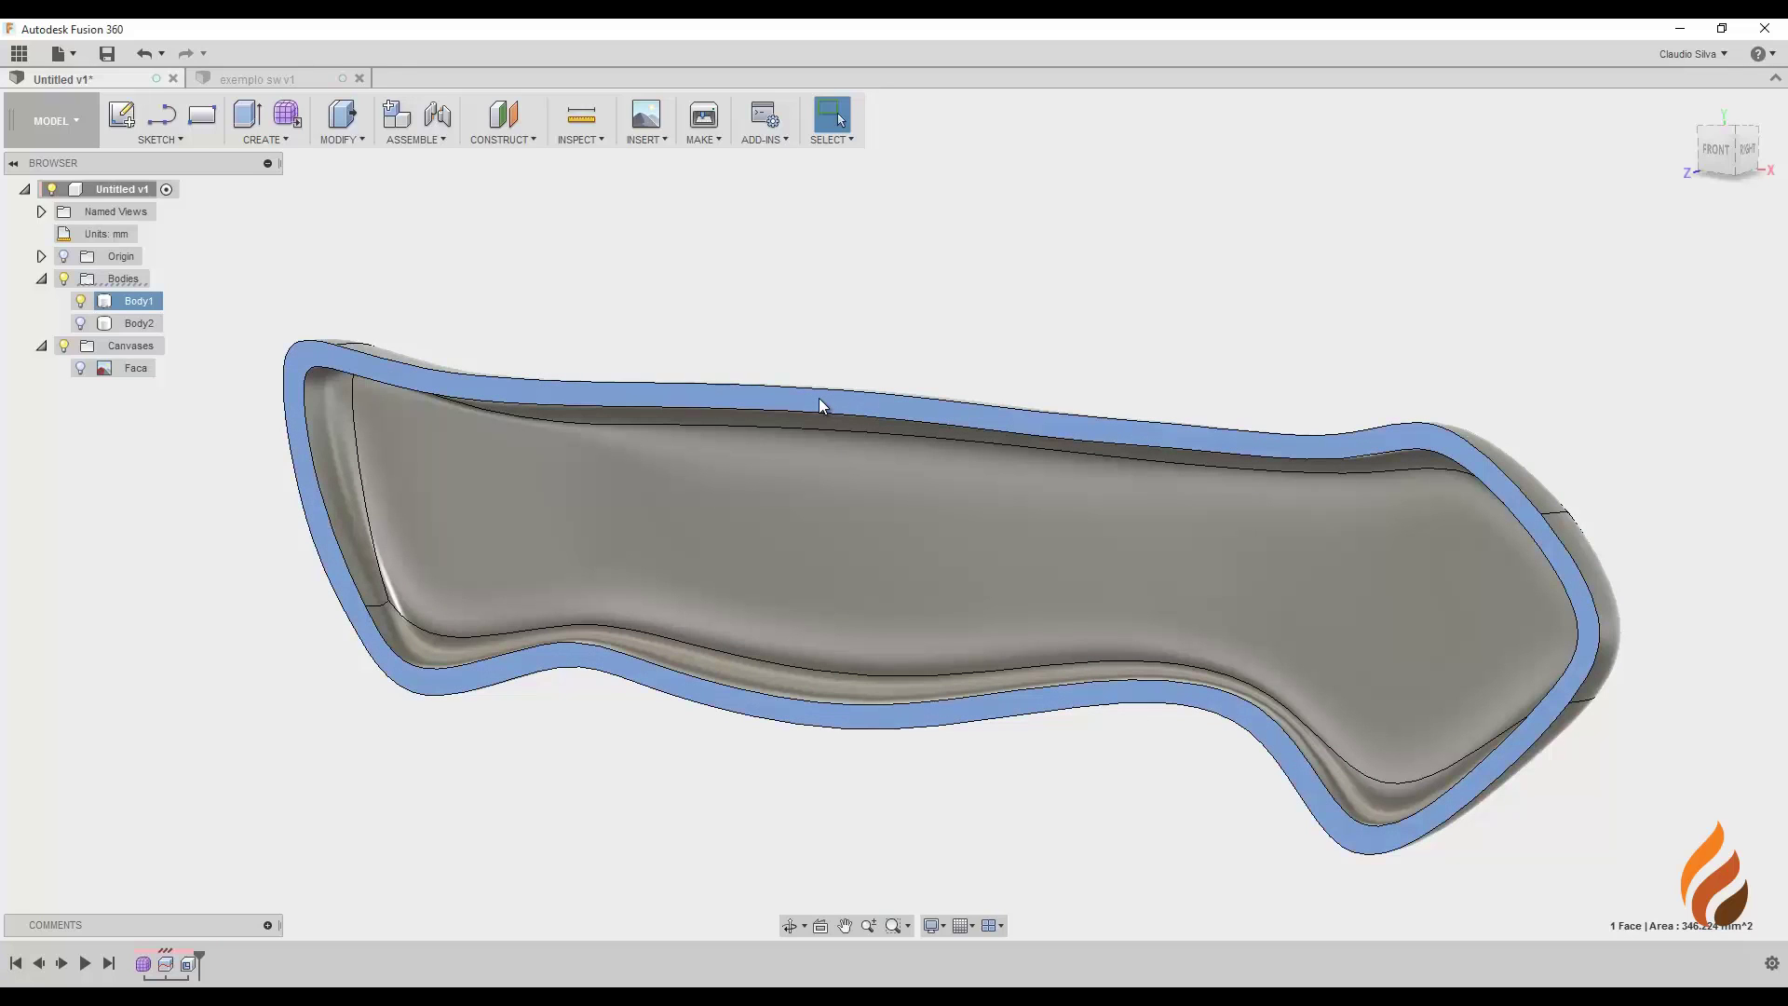
right_click(819, 399)
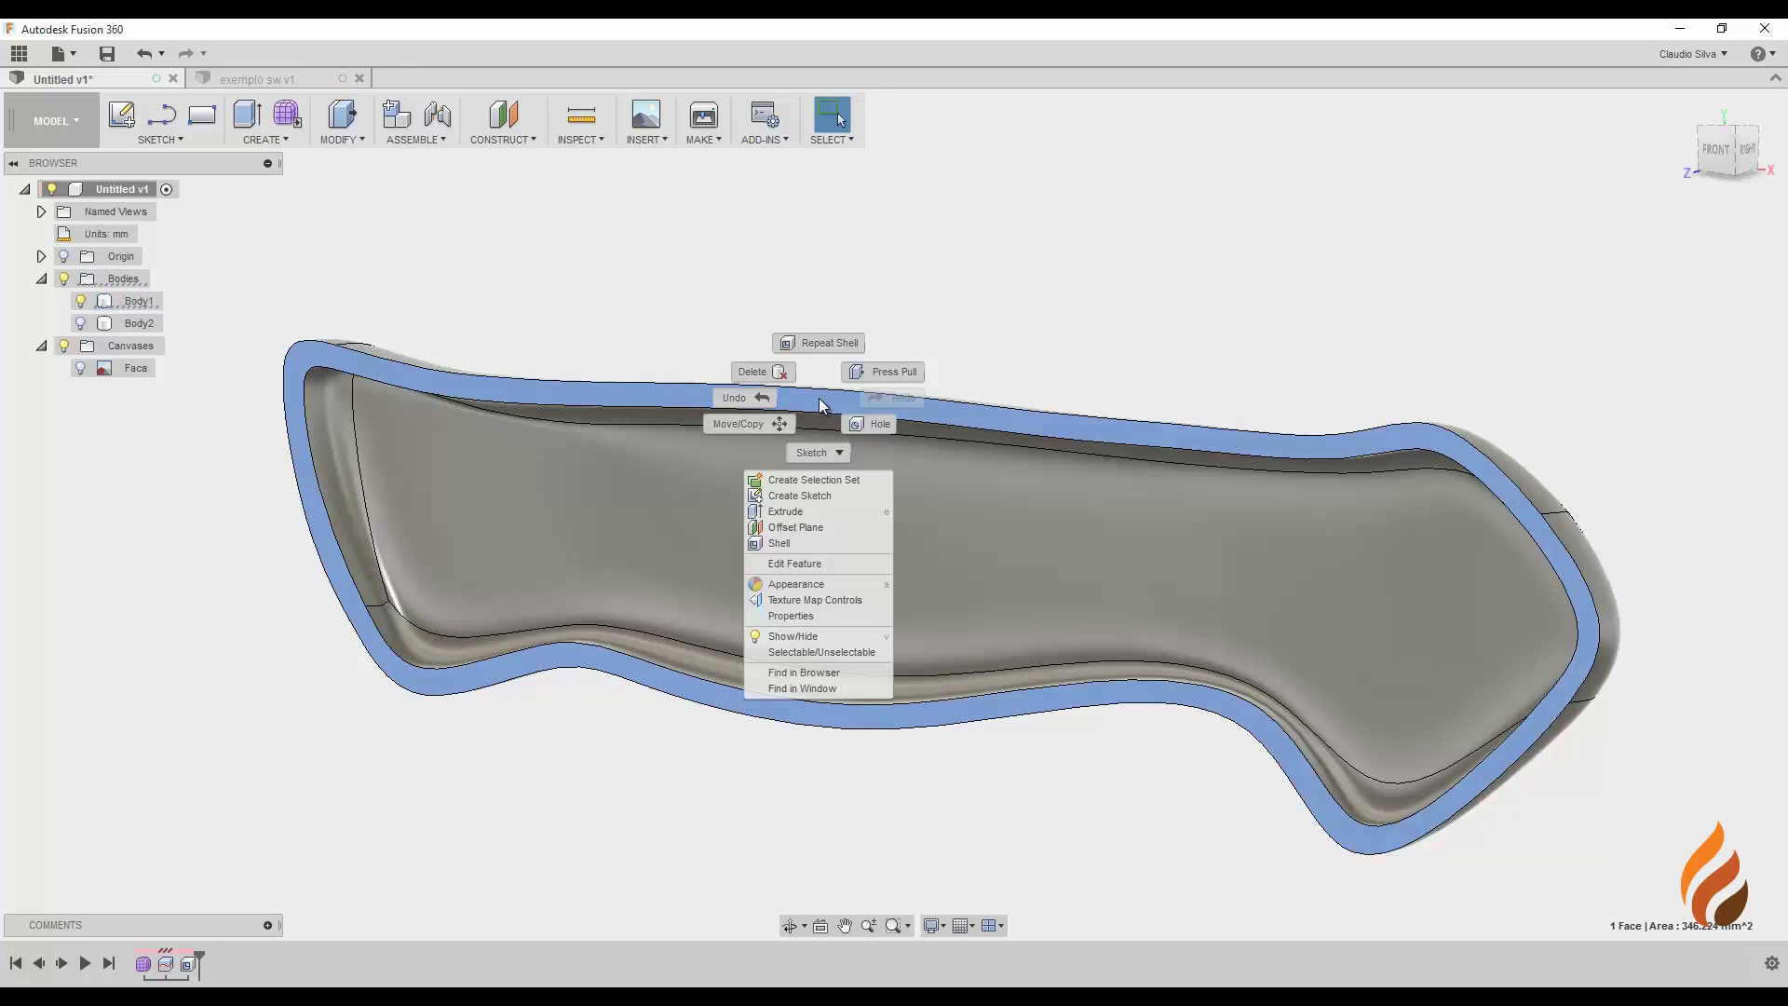
Step: Start a new sketch on the shell's rim face
left_click(816, 501)
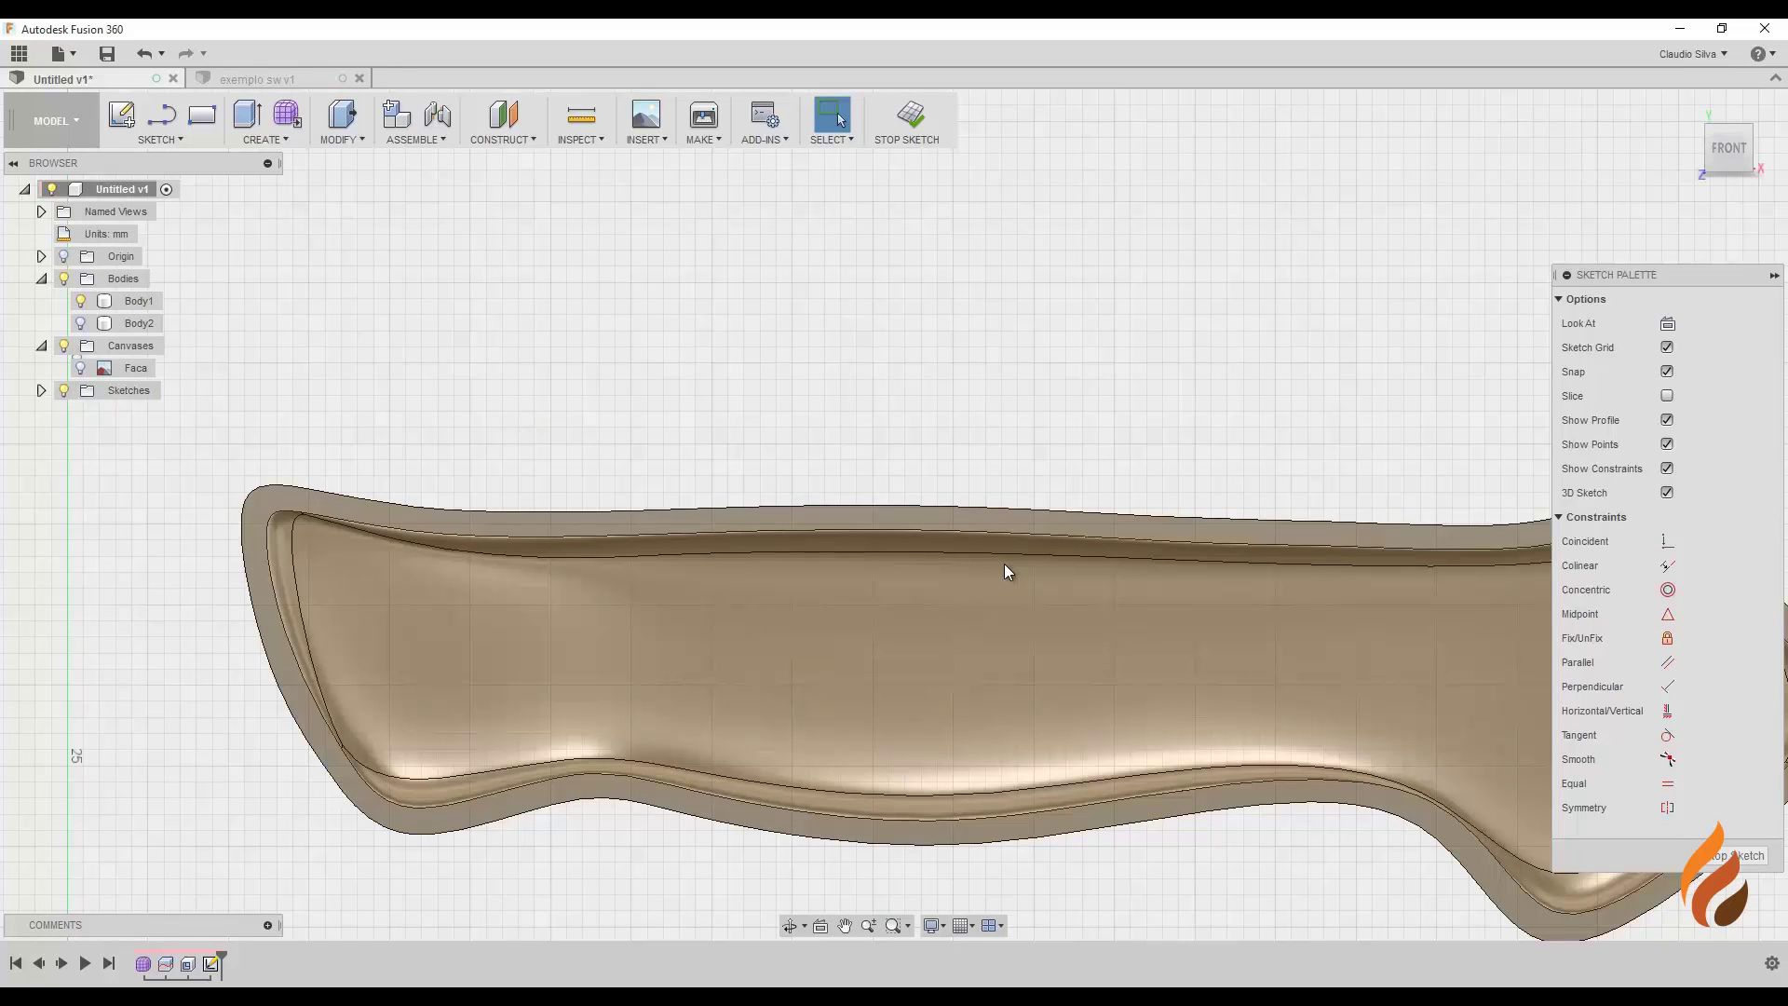
scroll(1006, 644, "down", 2)
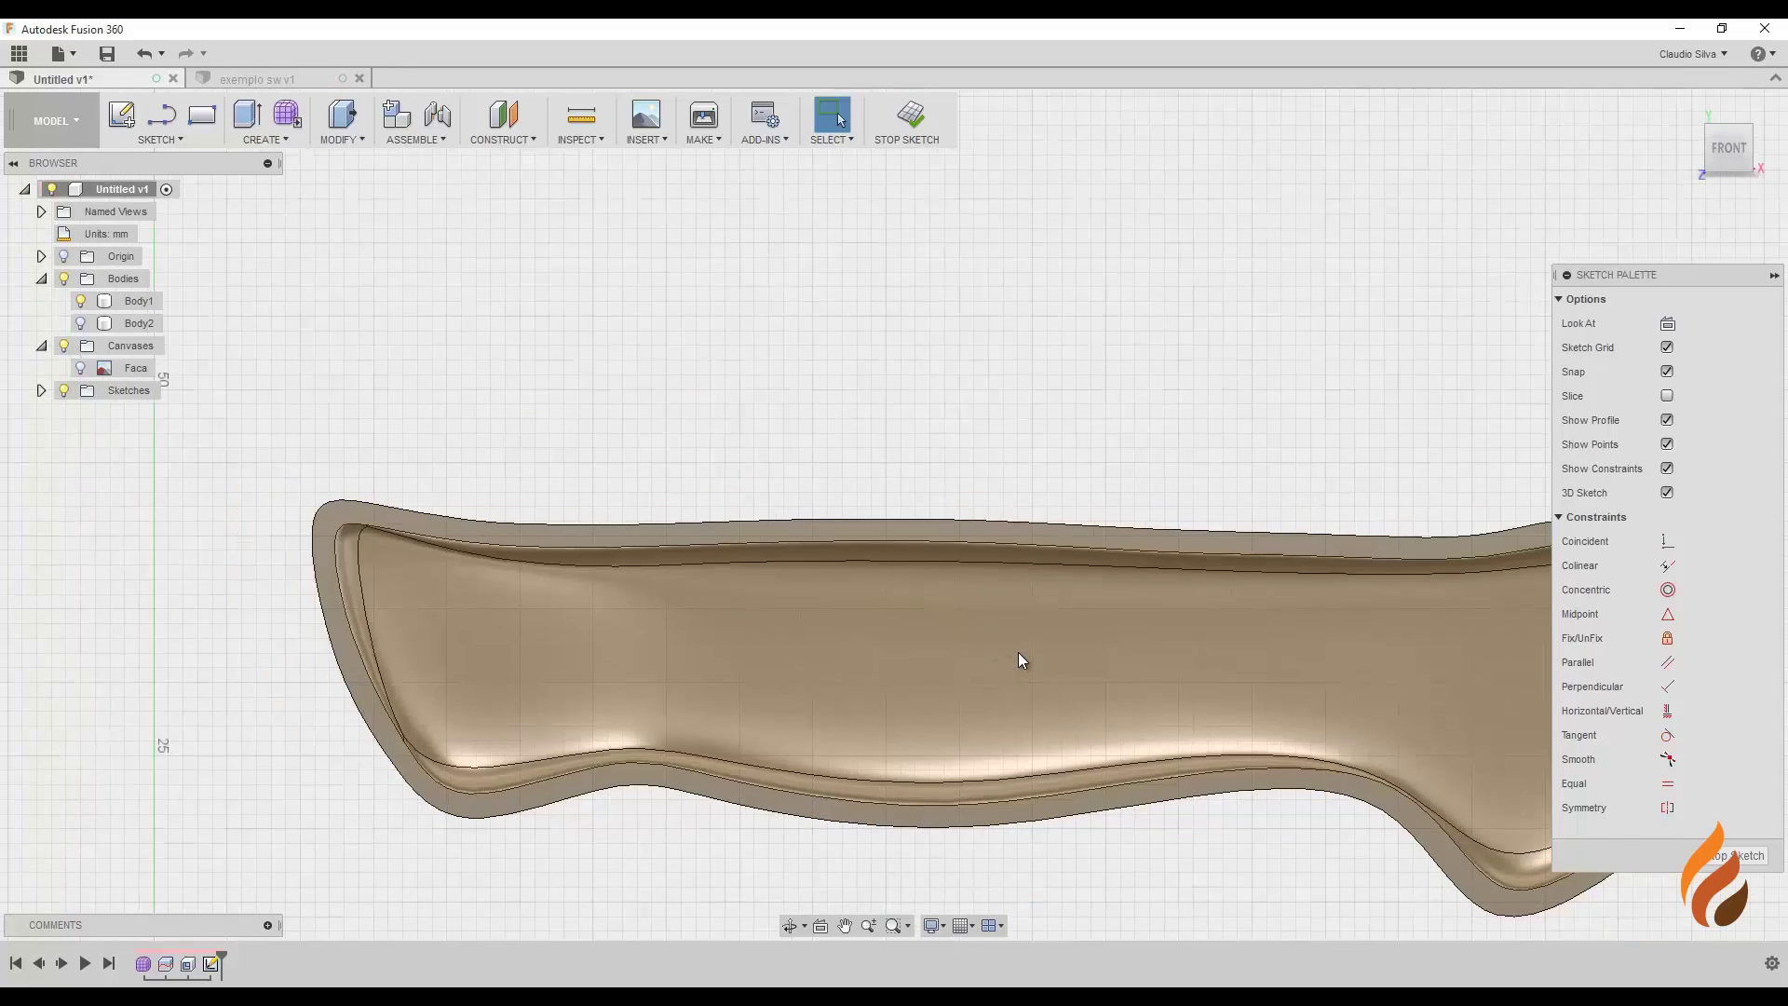
scroll(1025, 651, "down", 2)
middle_click_drag(1030, 647, 947, 607)
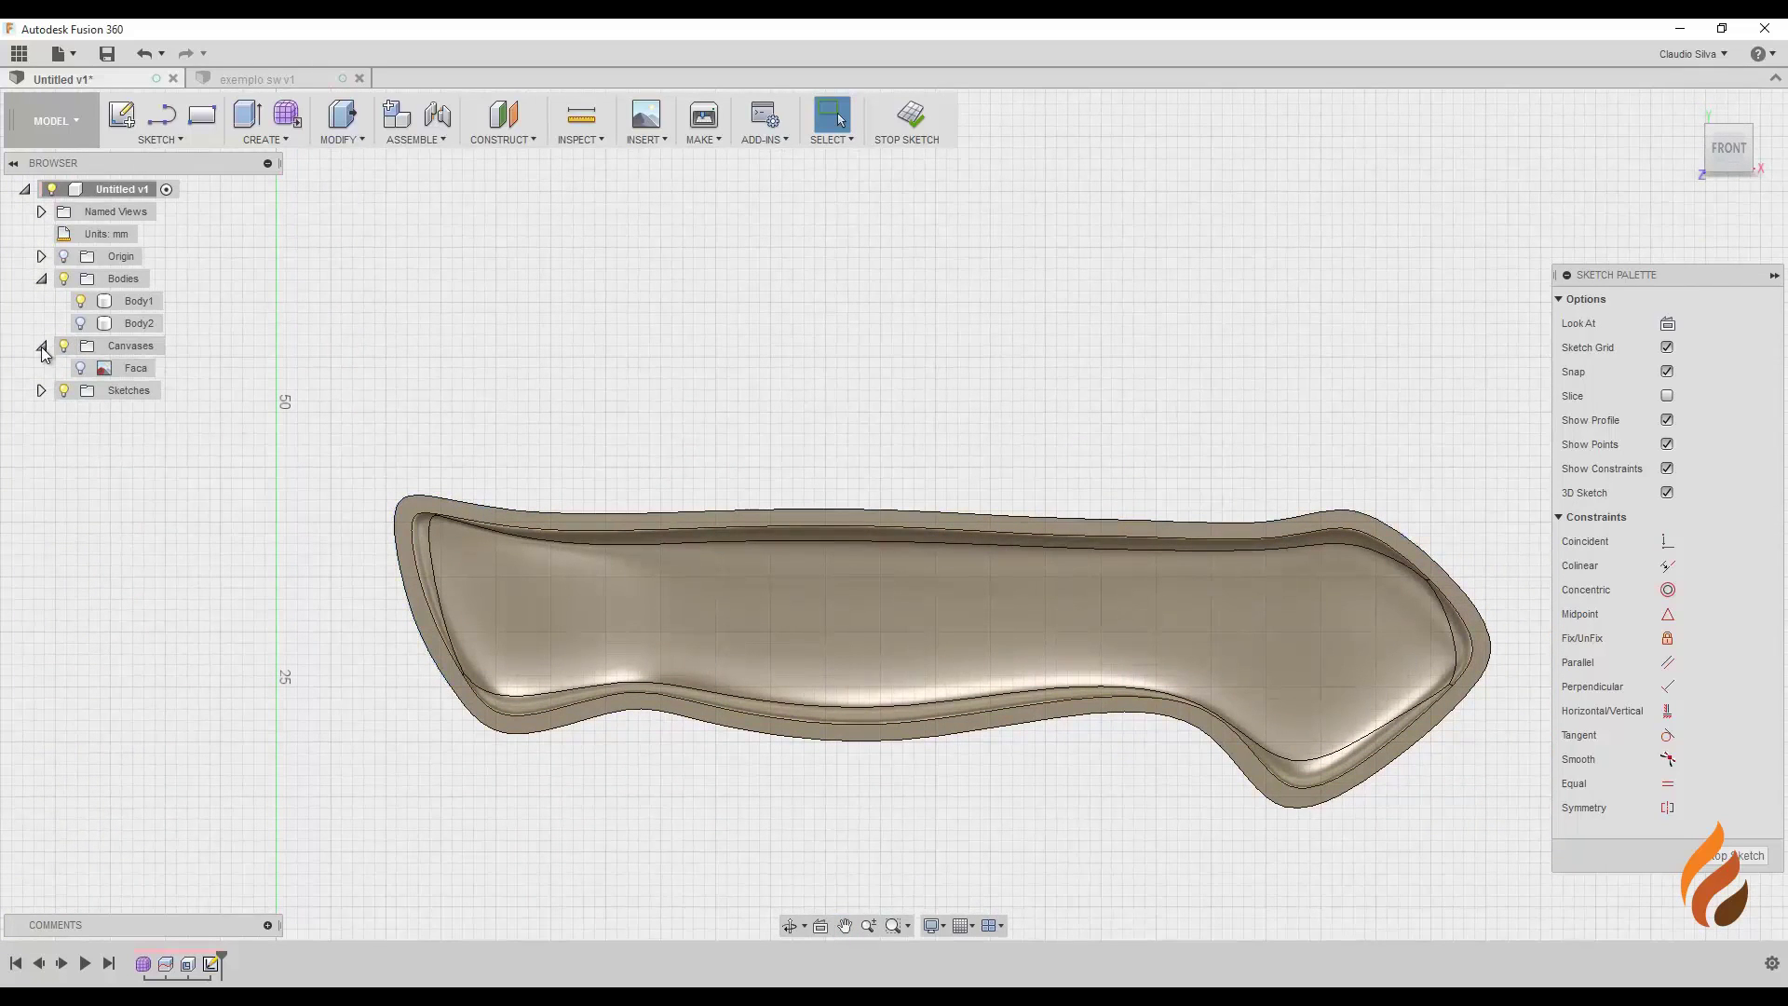
Step: Toggle the Faca canvas visibility off and on, then open its context menu
left_click(81, 369)
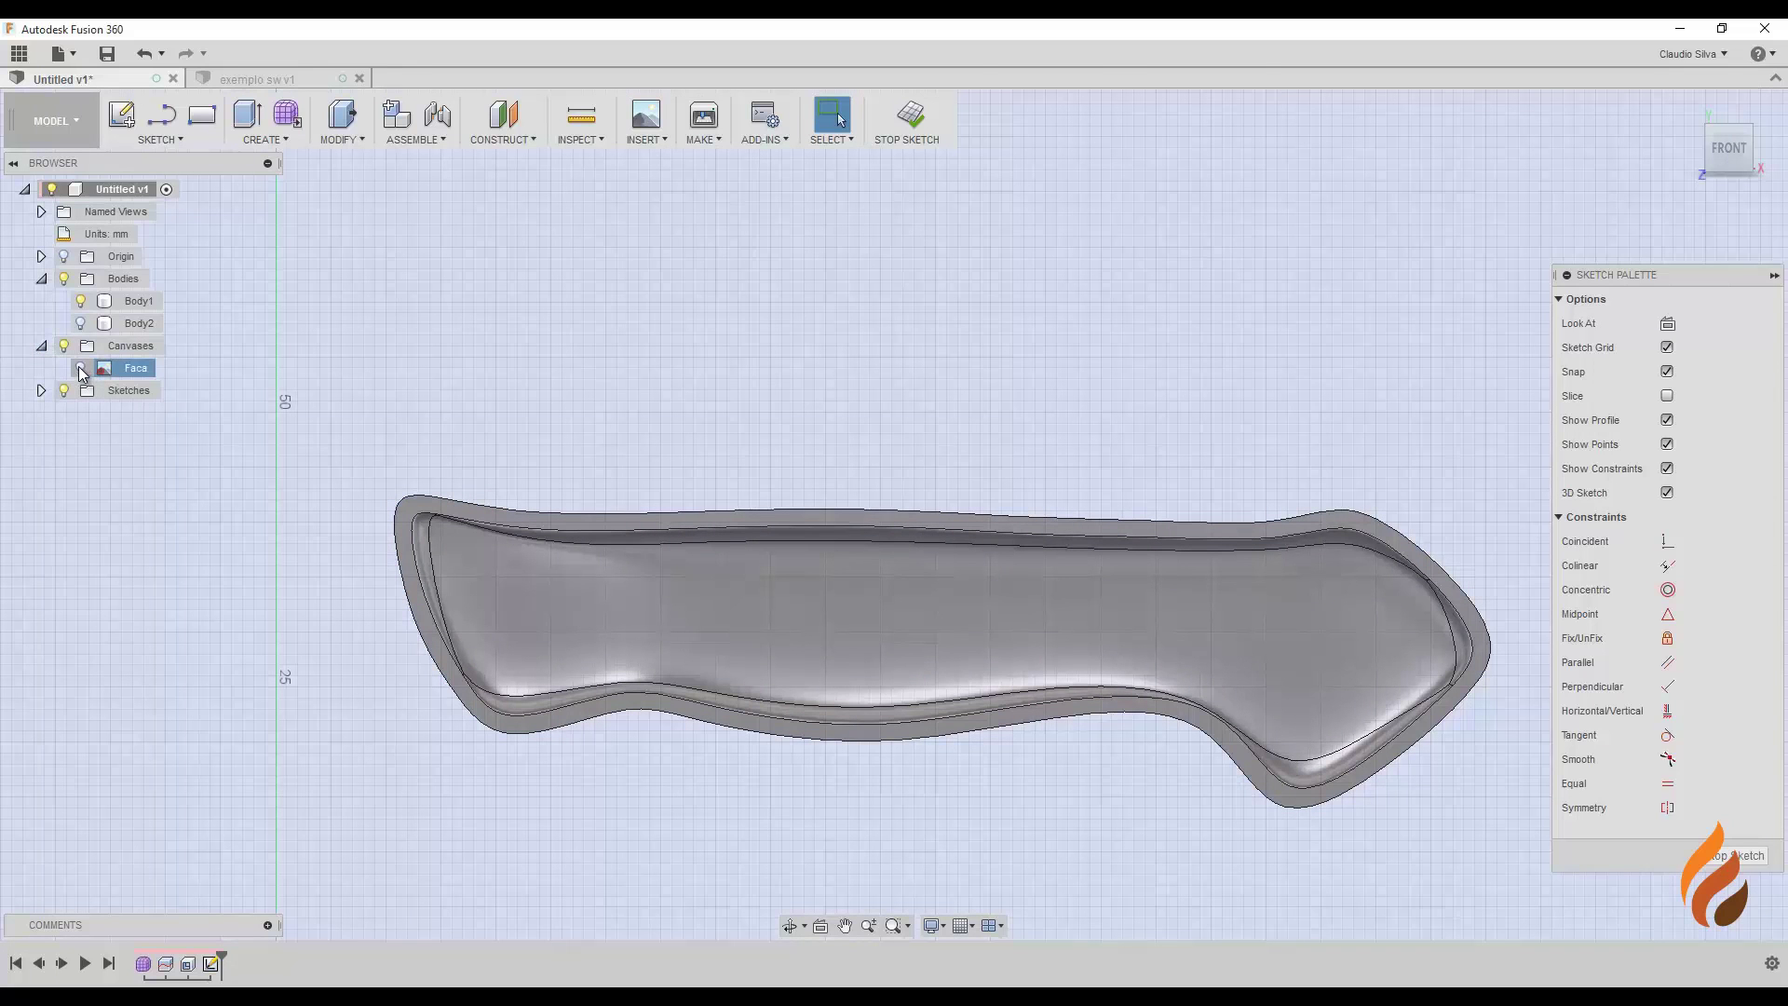
left_click(81, 368)
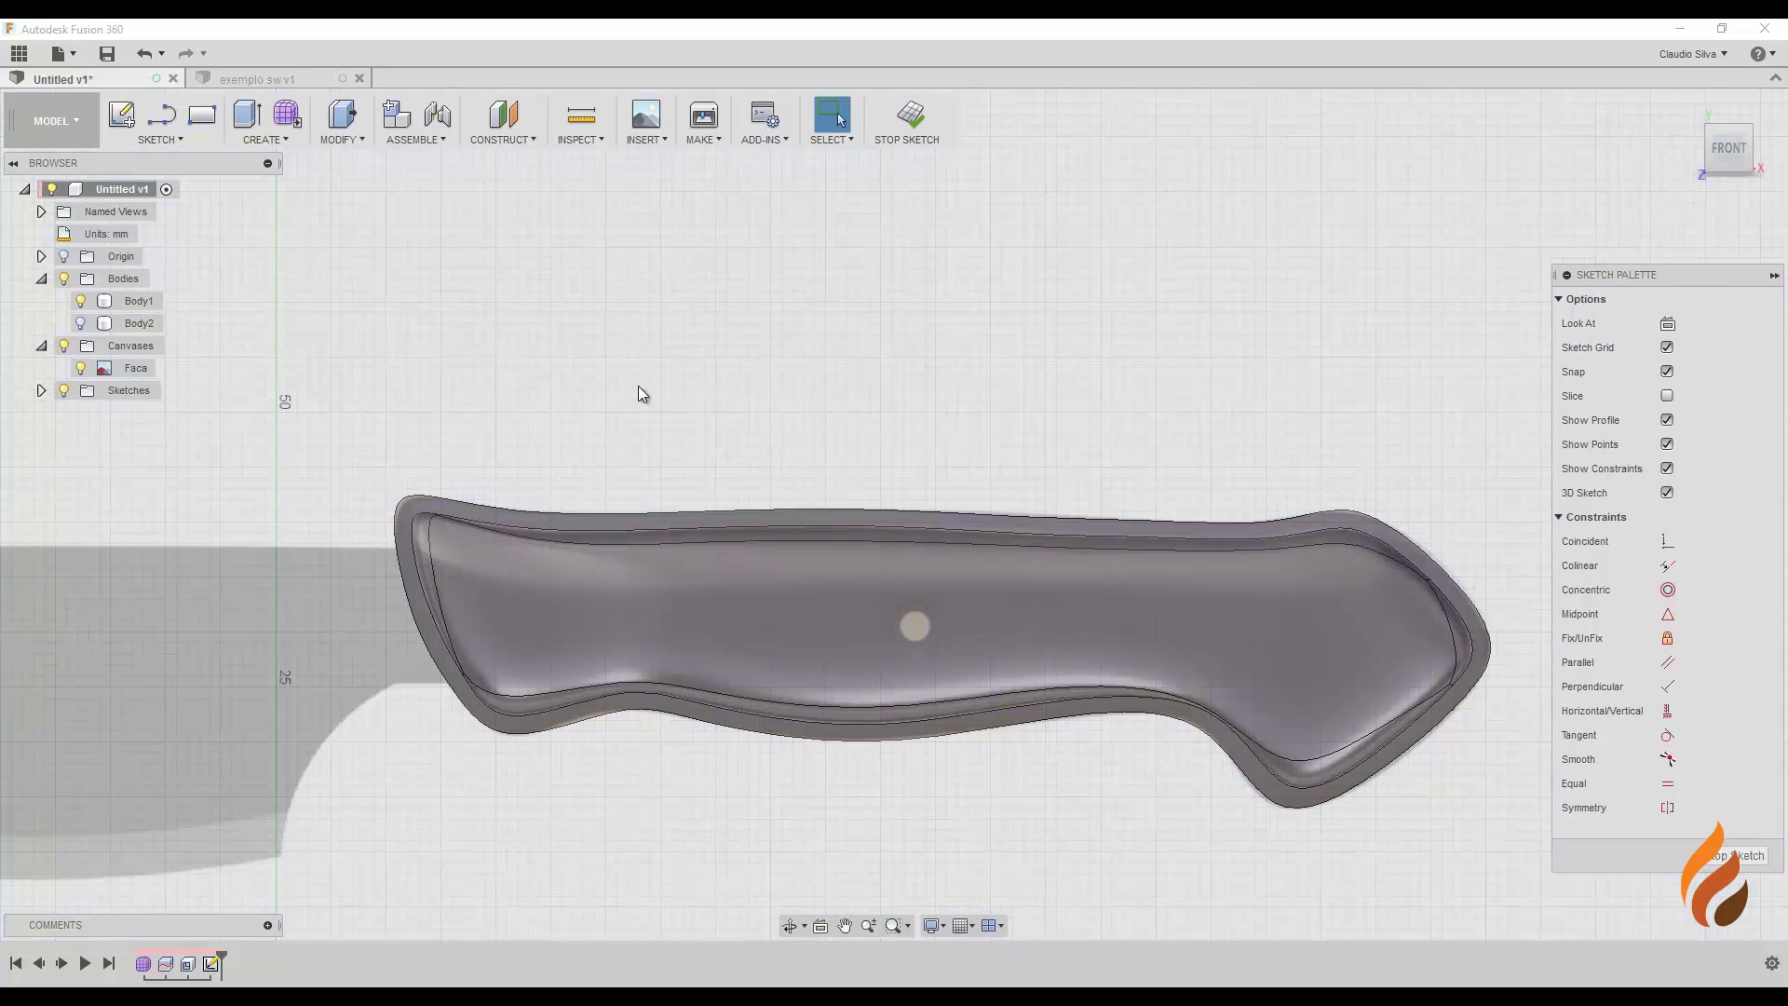
scroll(872, 522, "up", 1)
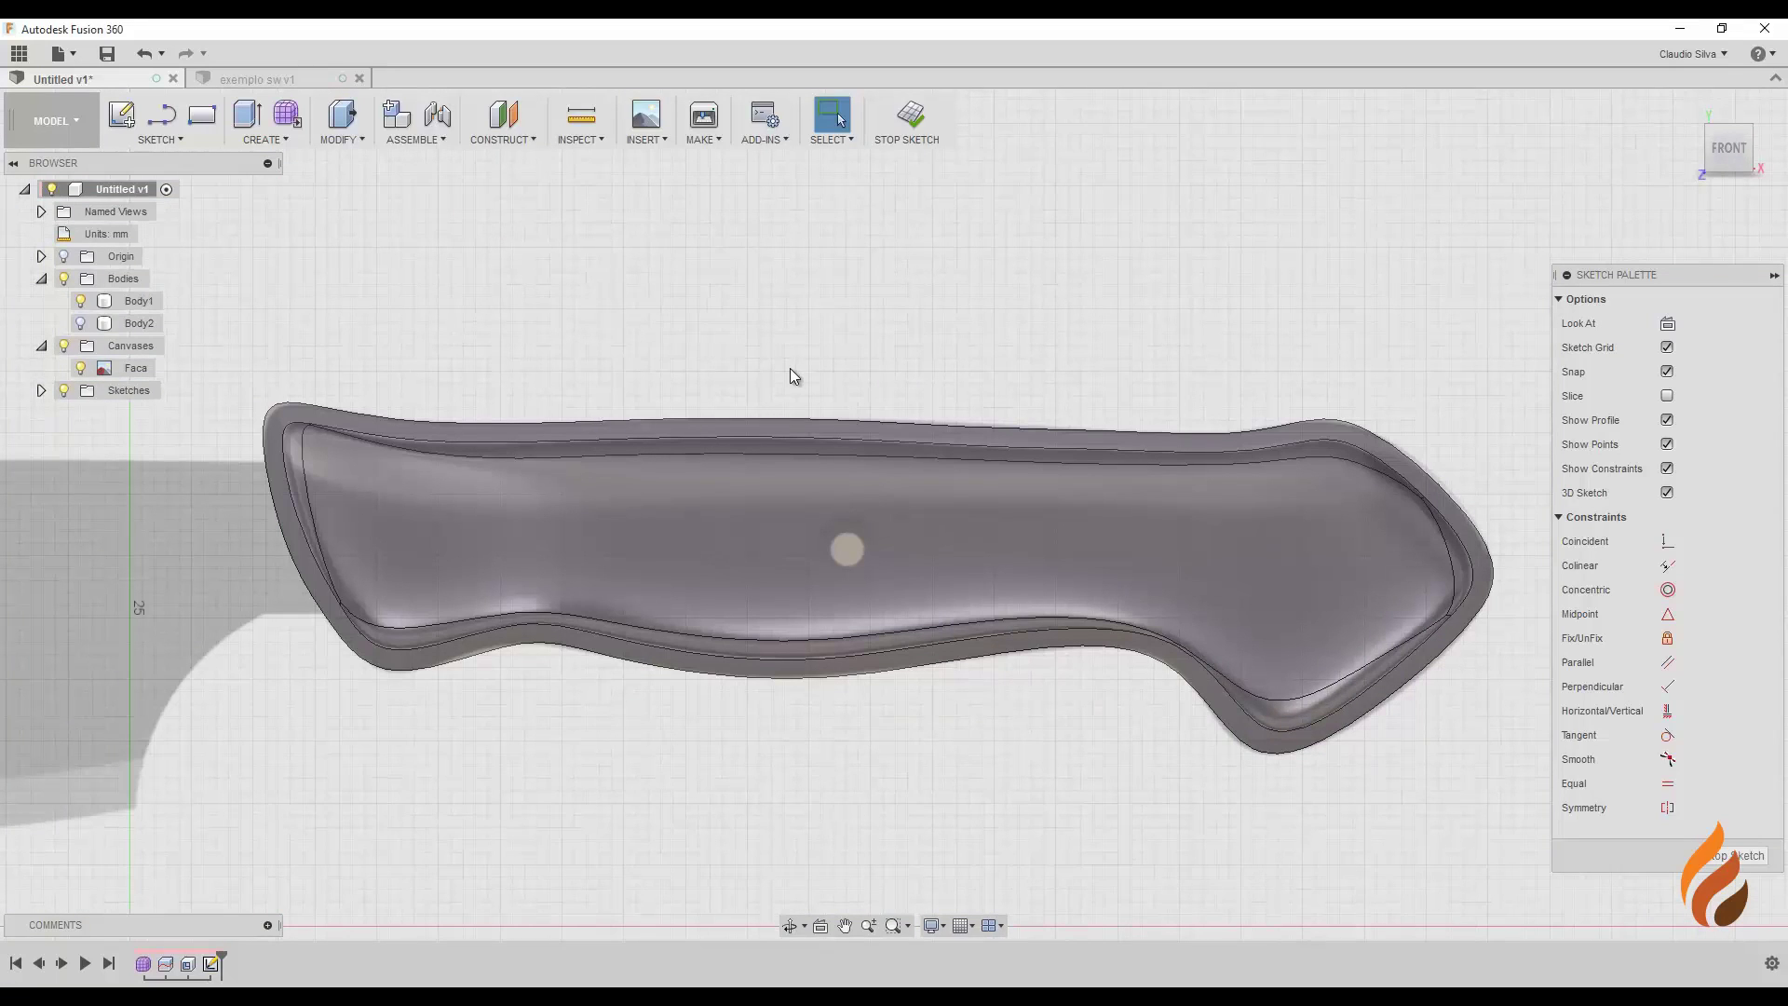
left_click(136, 373)
right_click(136, 372)
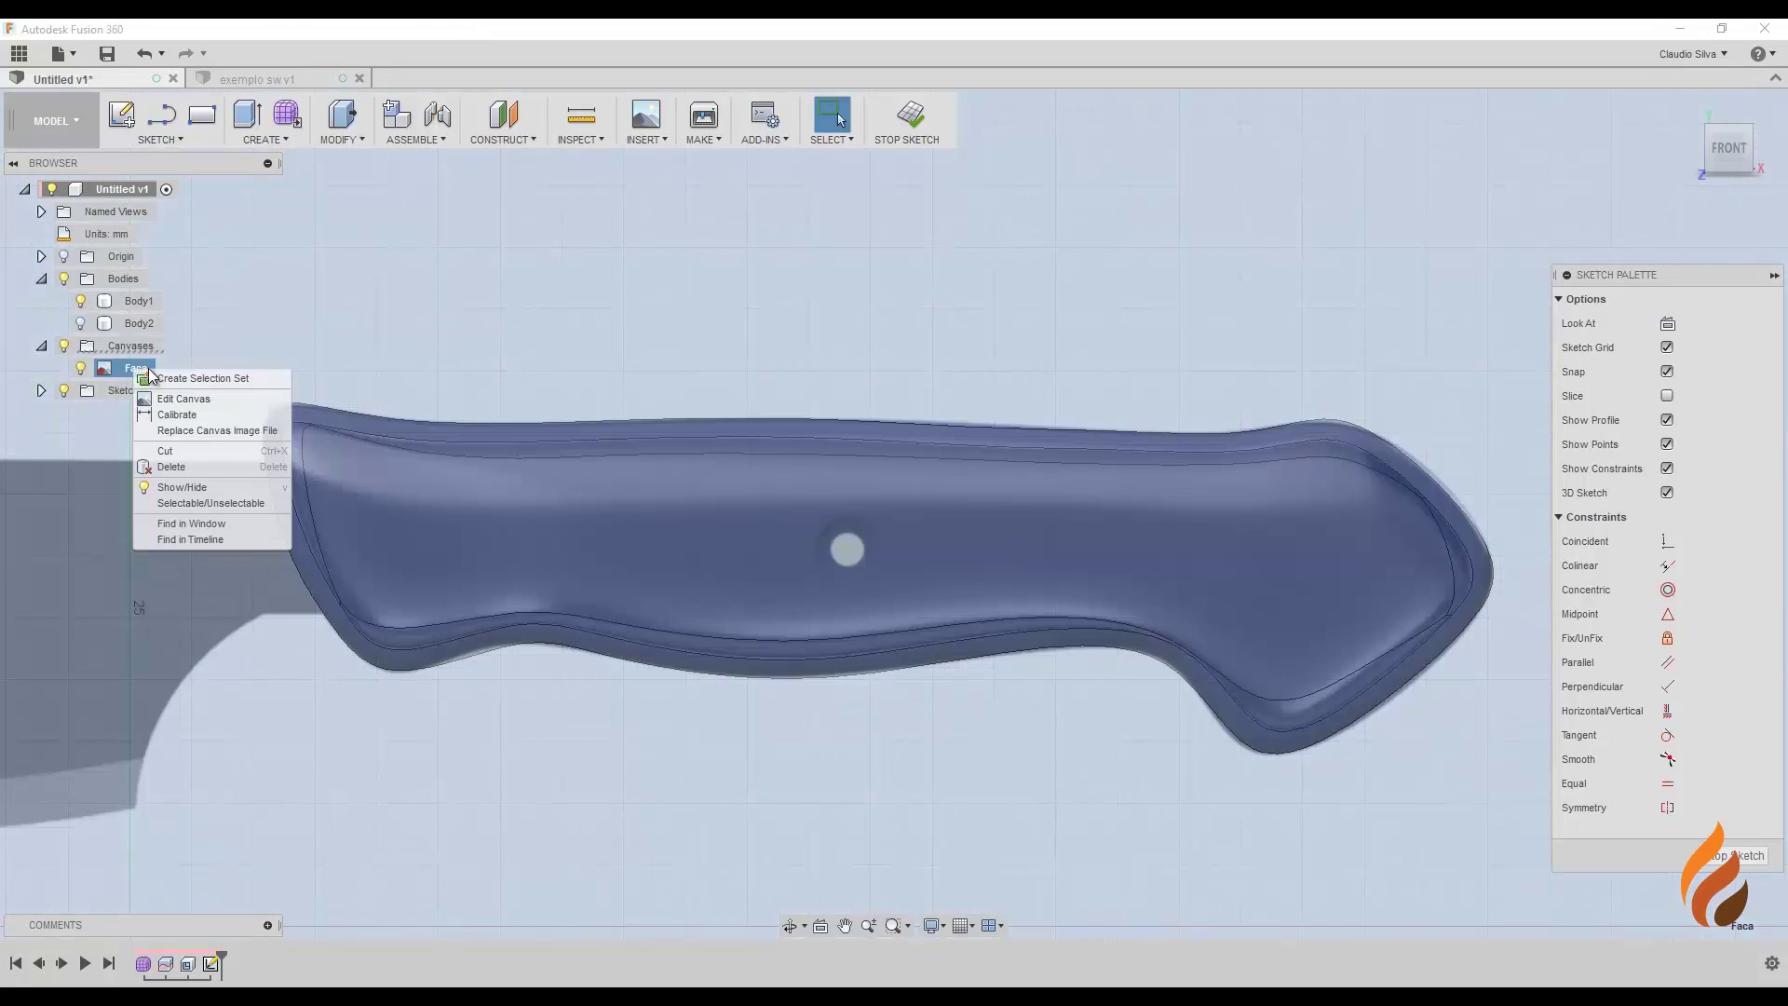
Step: Lower the Faca canvas opacity from 32 to 21 via Edit Canvas
left_click(186, 399)
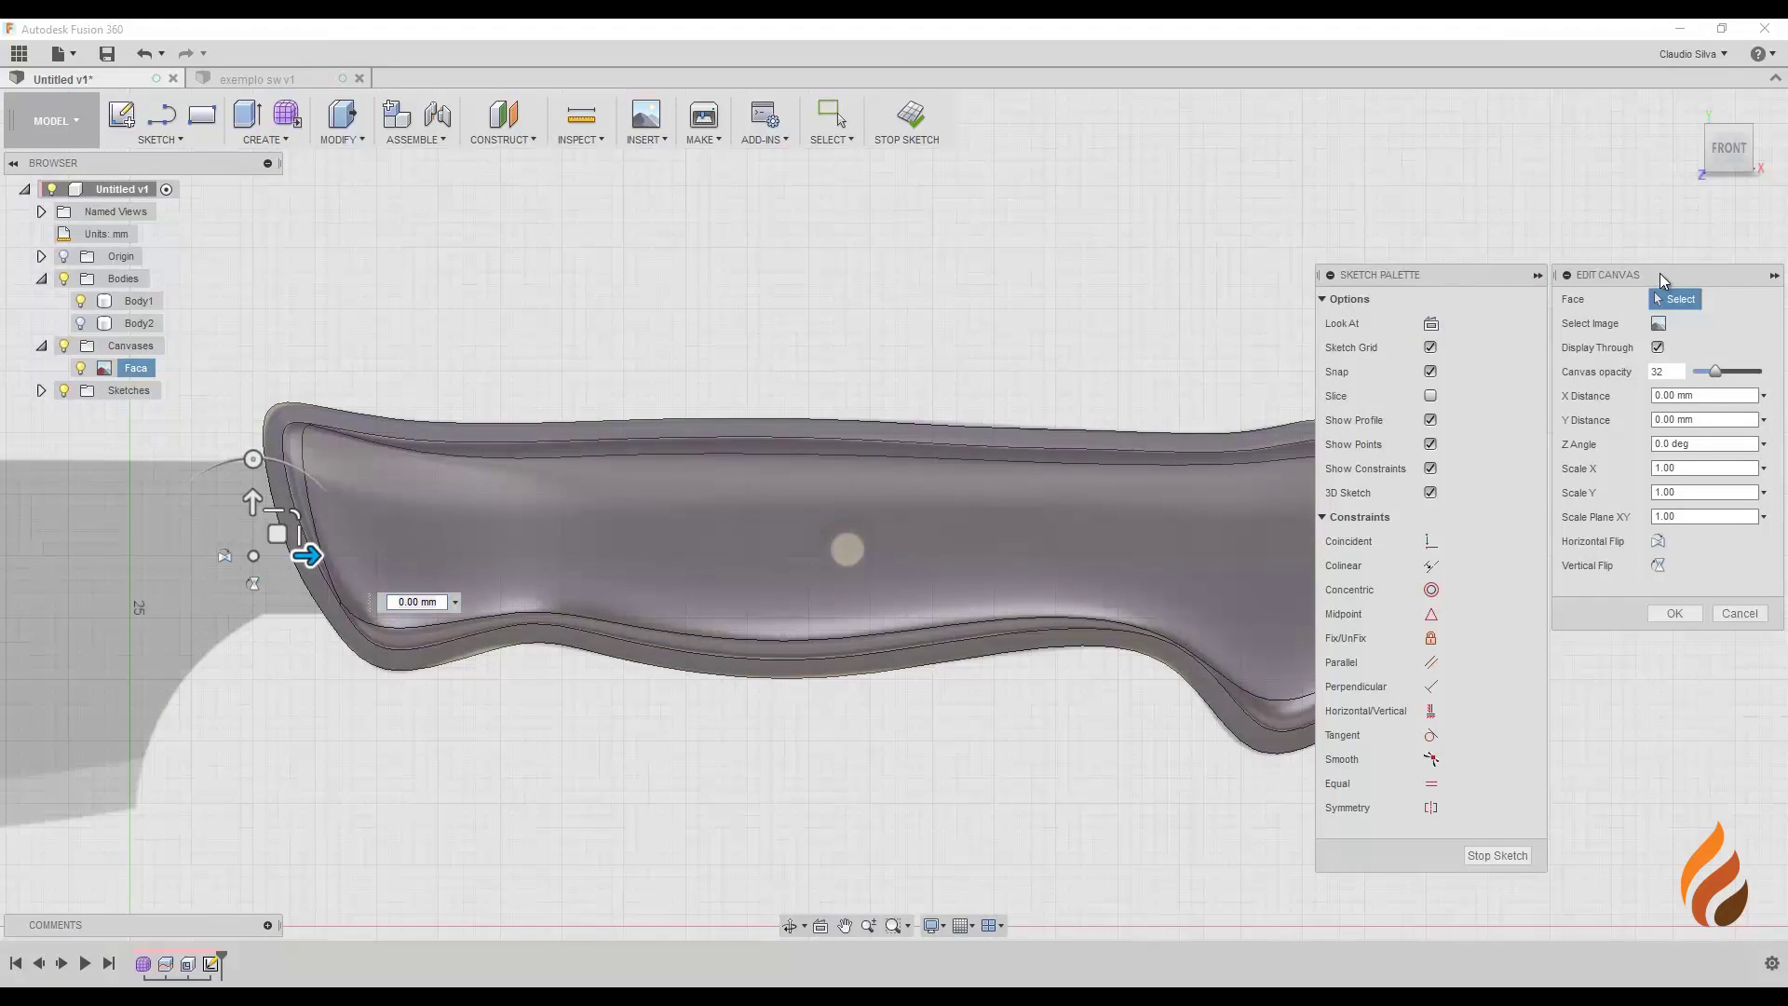
mouse_move(1667, 276)
left_mouse_down()
mouse_move(1307, 177)
mouse_move(1392, 92)
left_mouse_up()
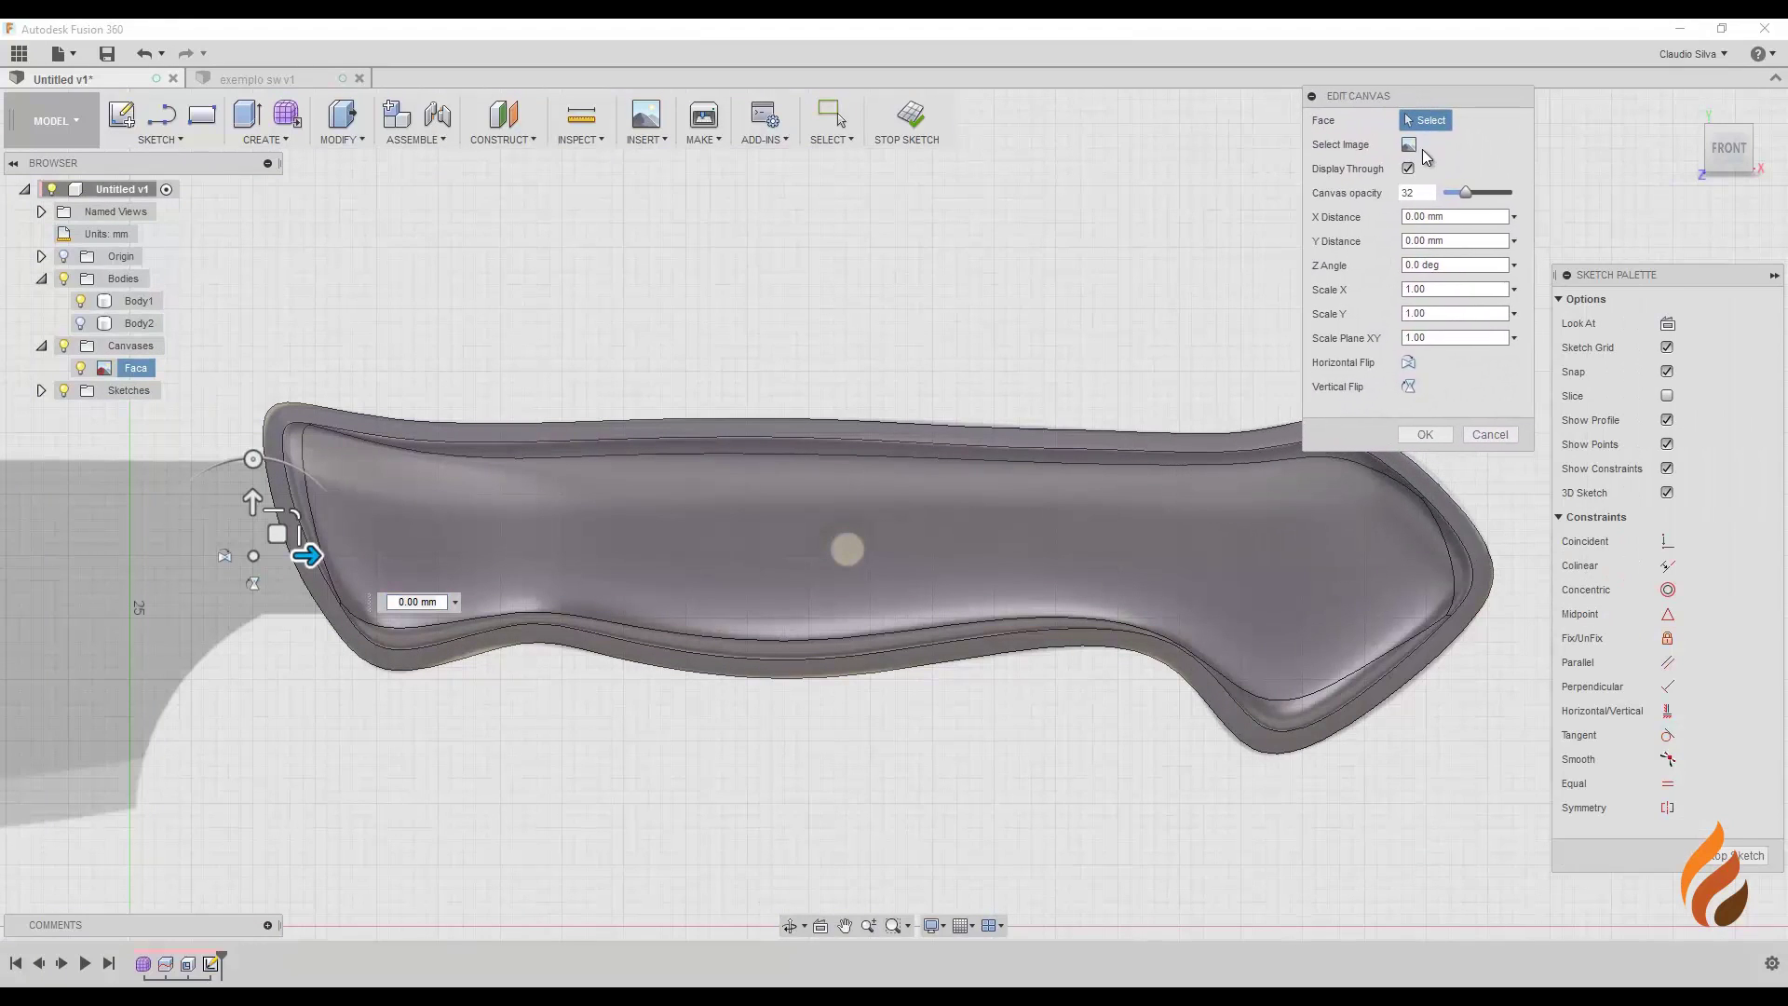
left_click_drag(1468, 194, 1461, 198)
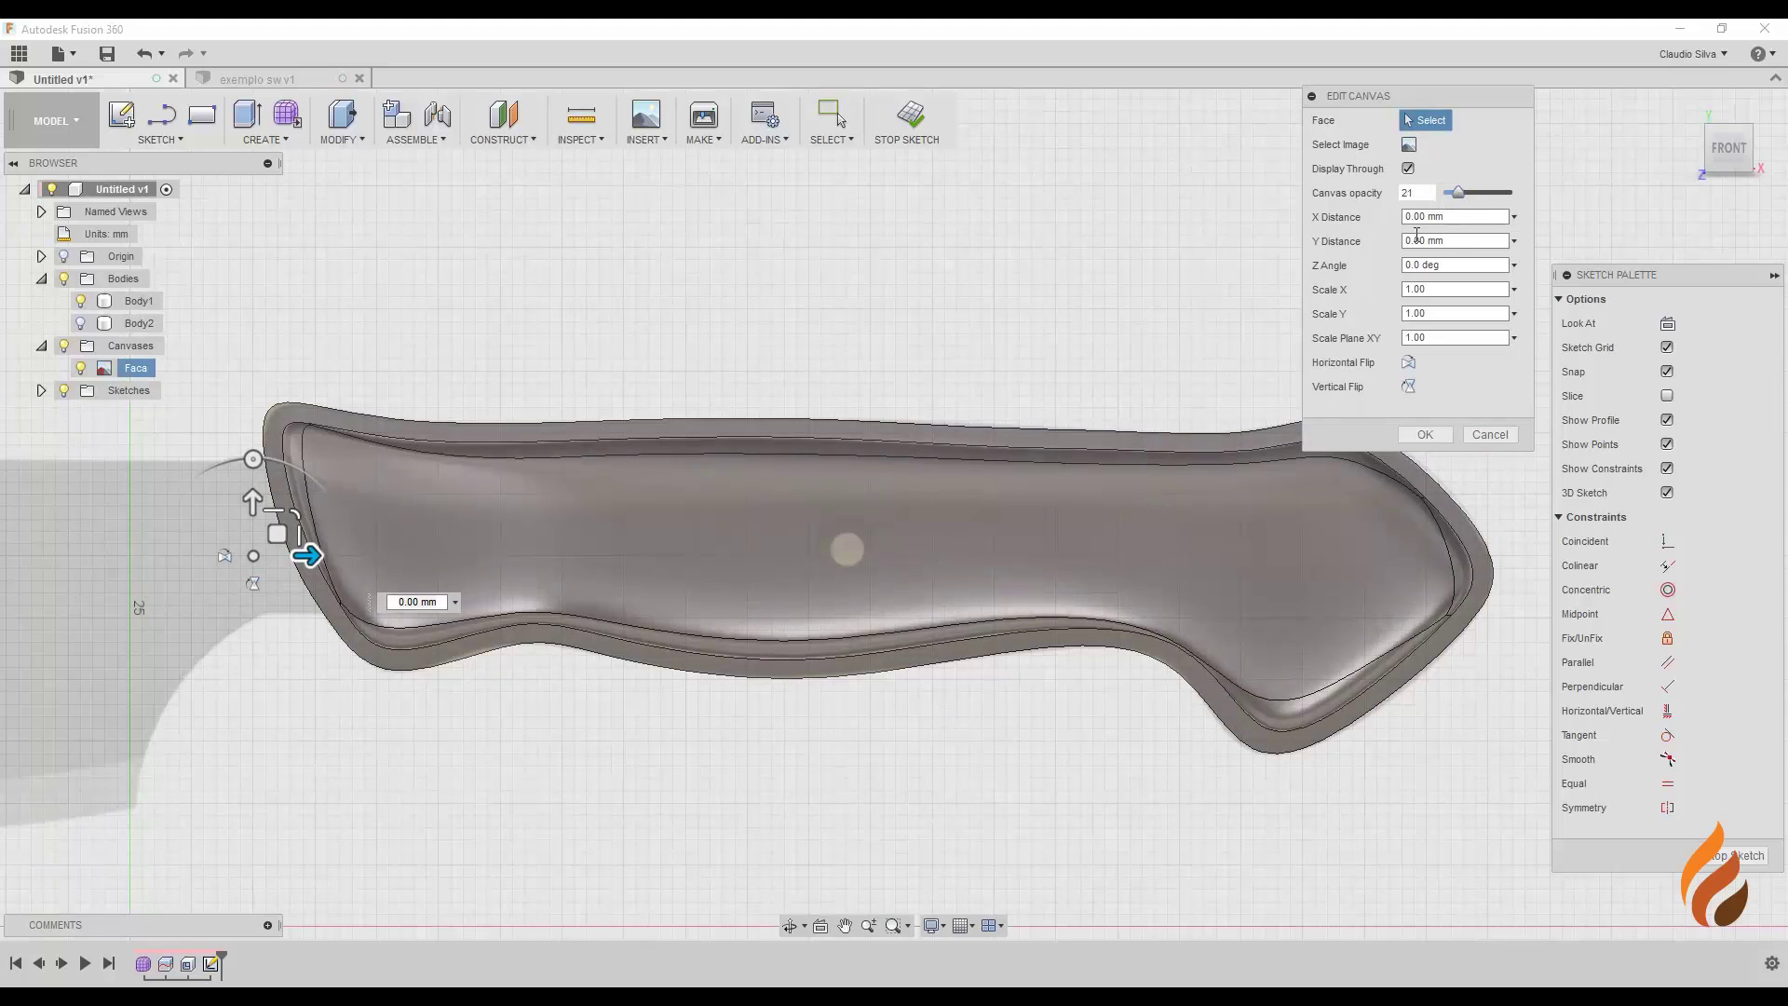
left_click(1425, 435)
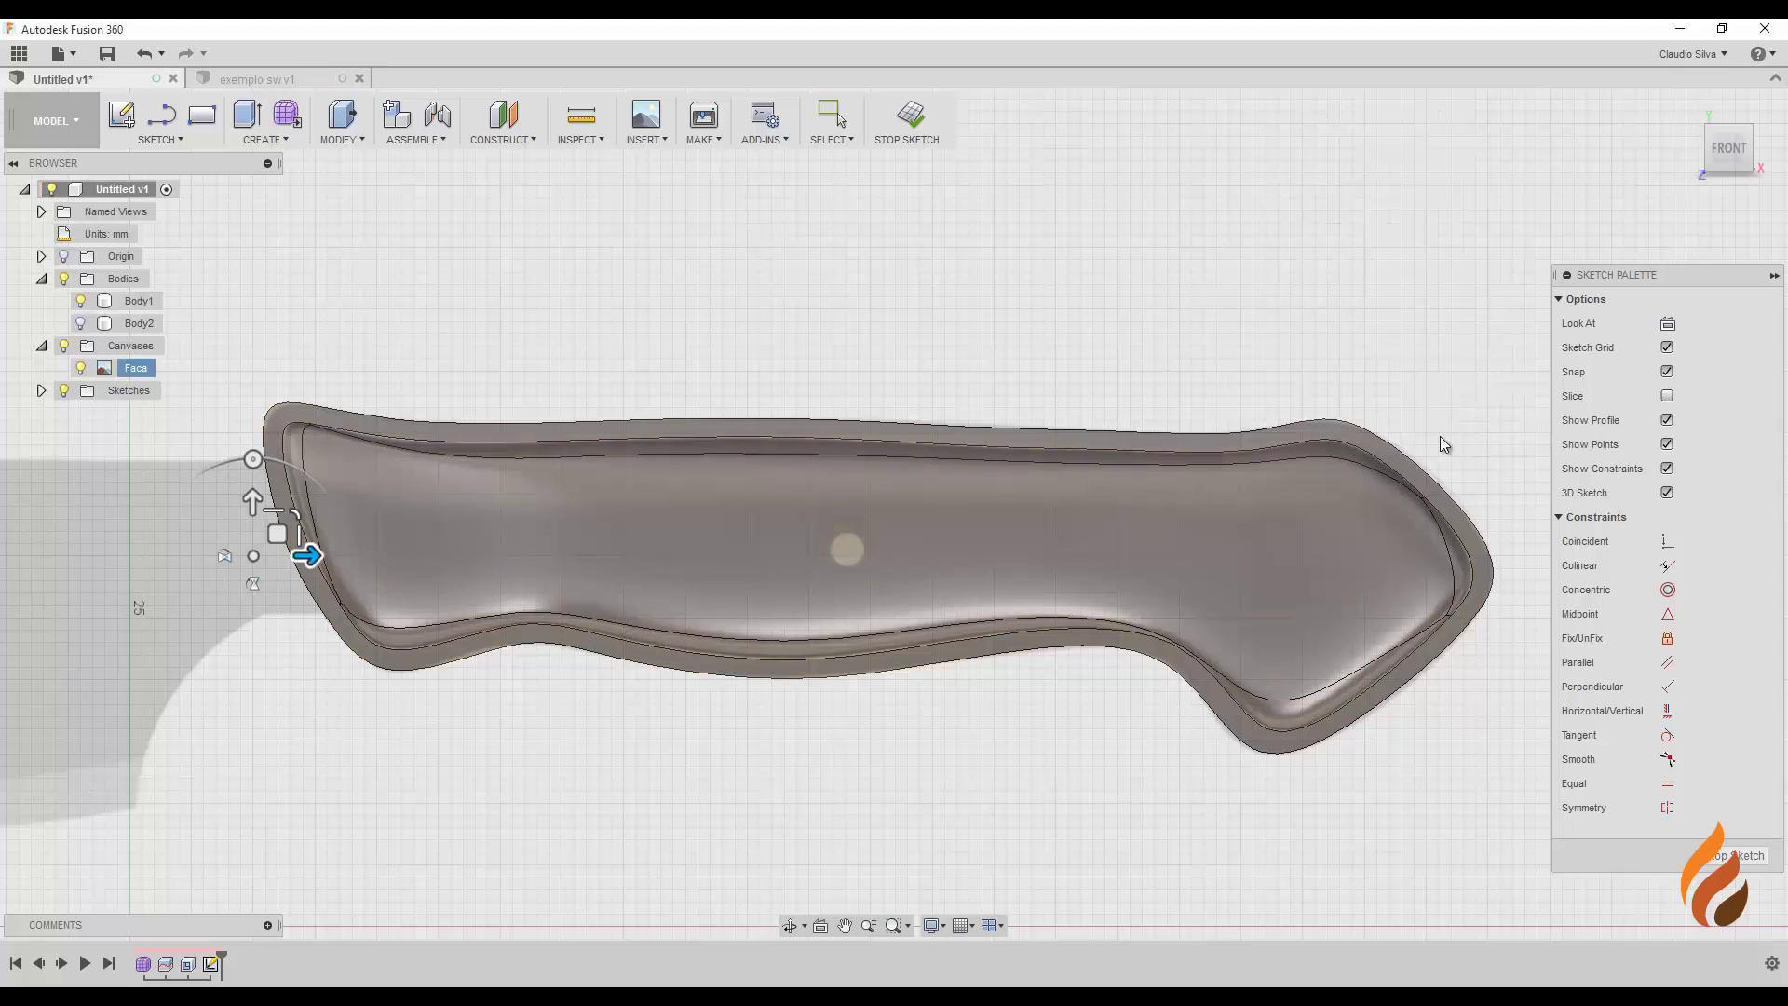
scroll(936, 554, "up", 2)
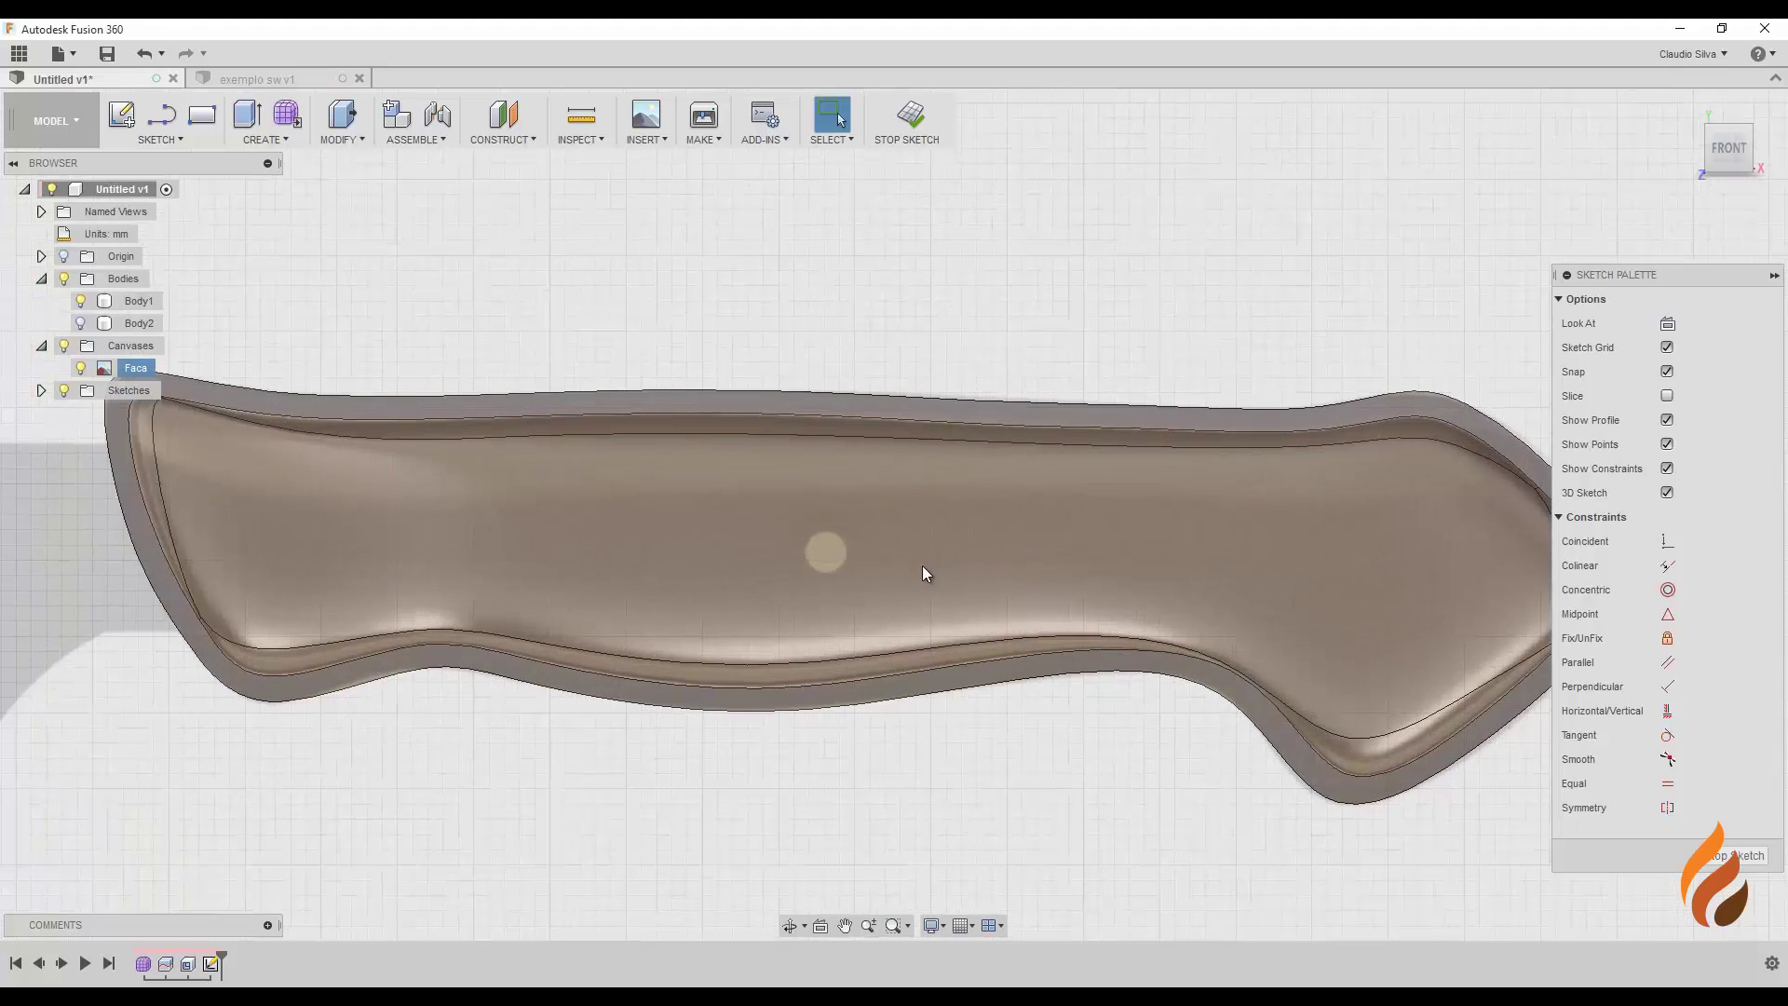
scroll(922, 570, "down", 2)
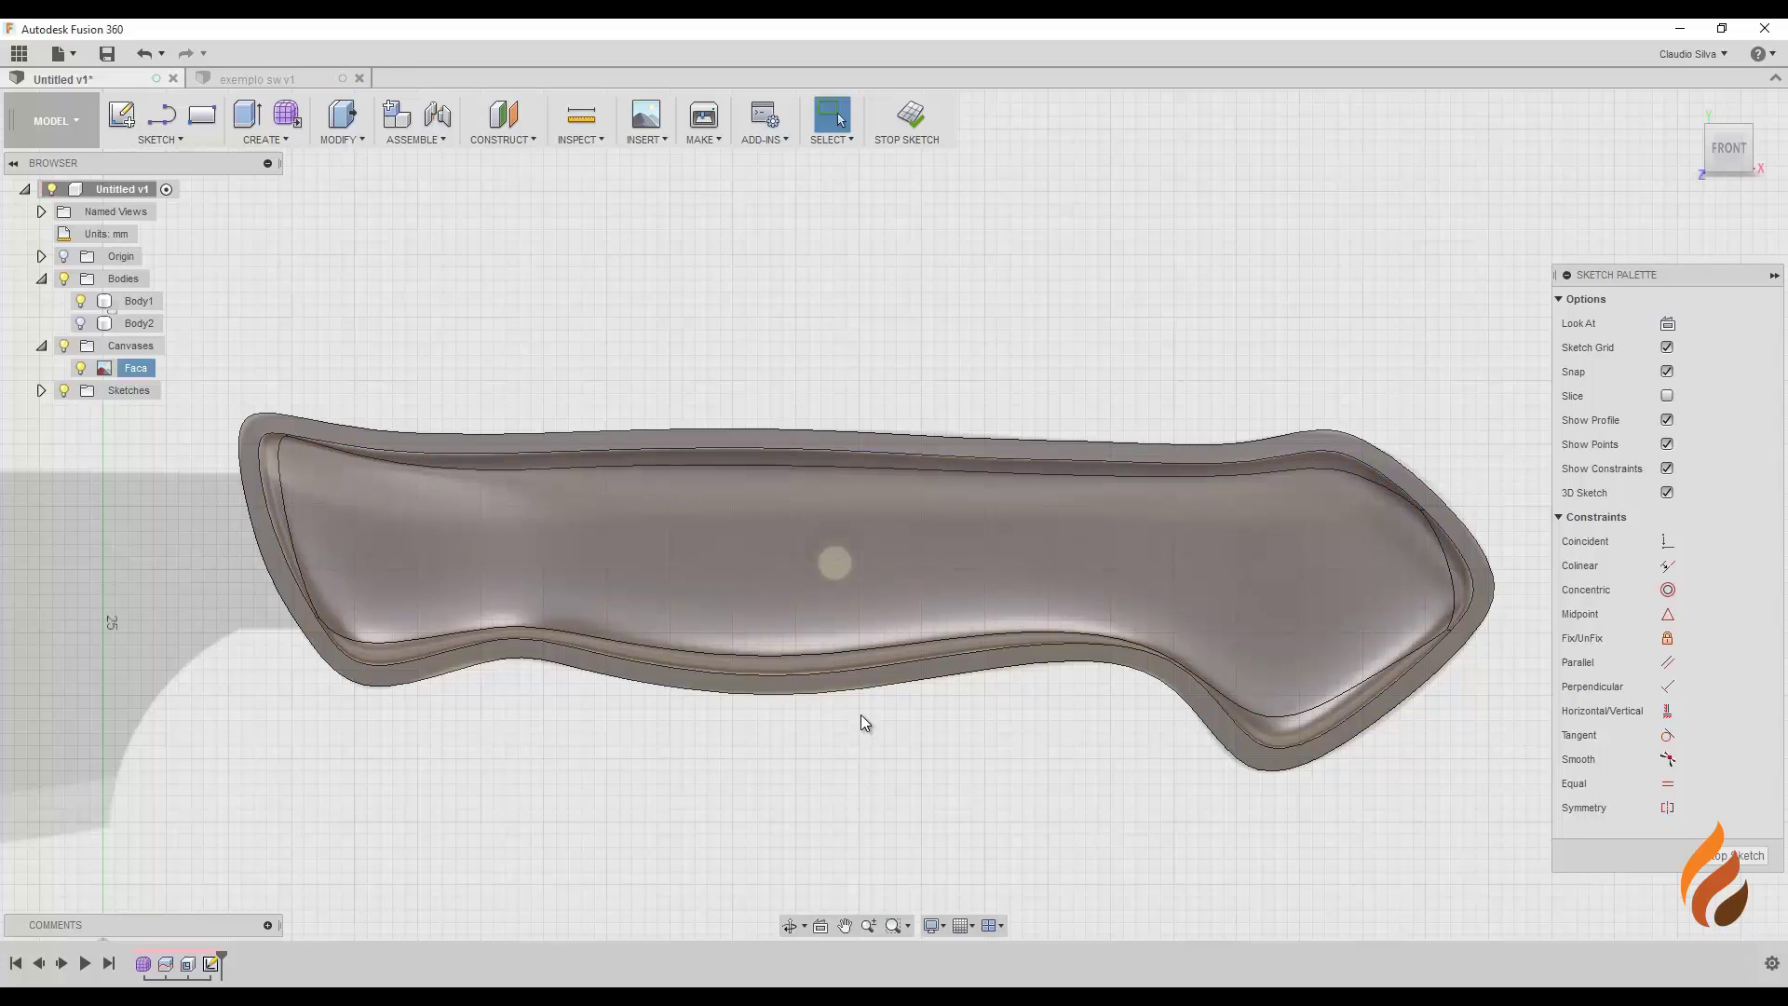
scroll(841, 550, "up", 2)
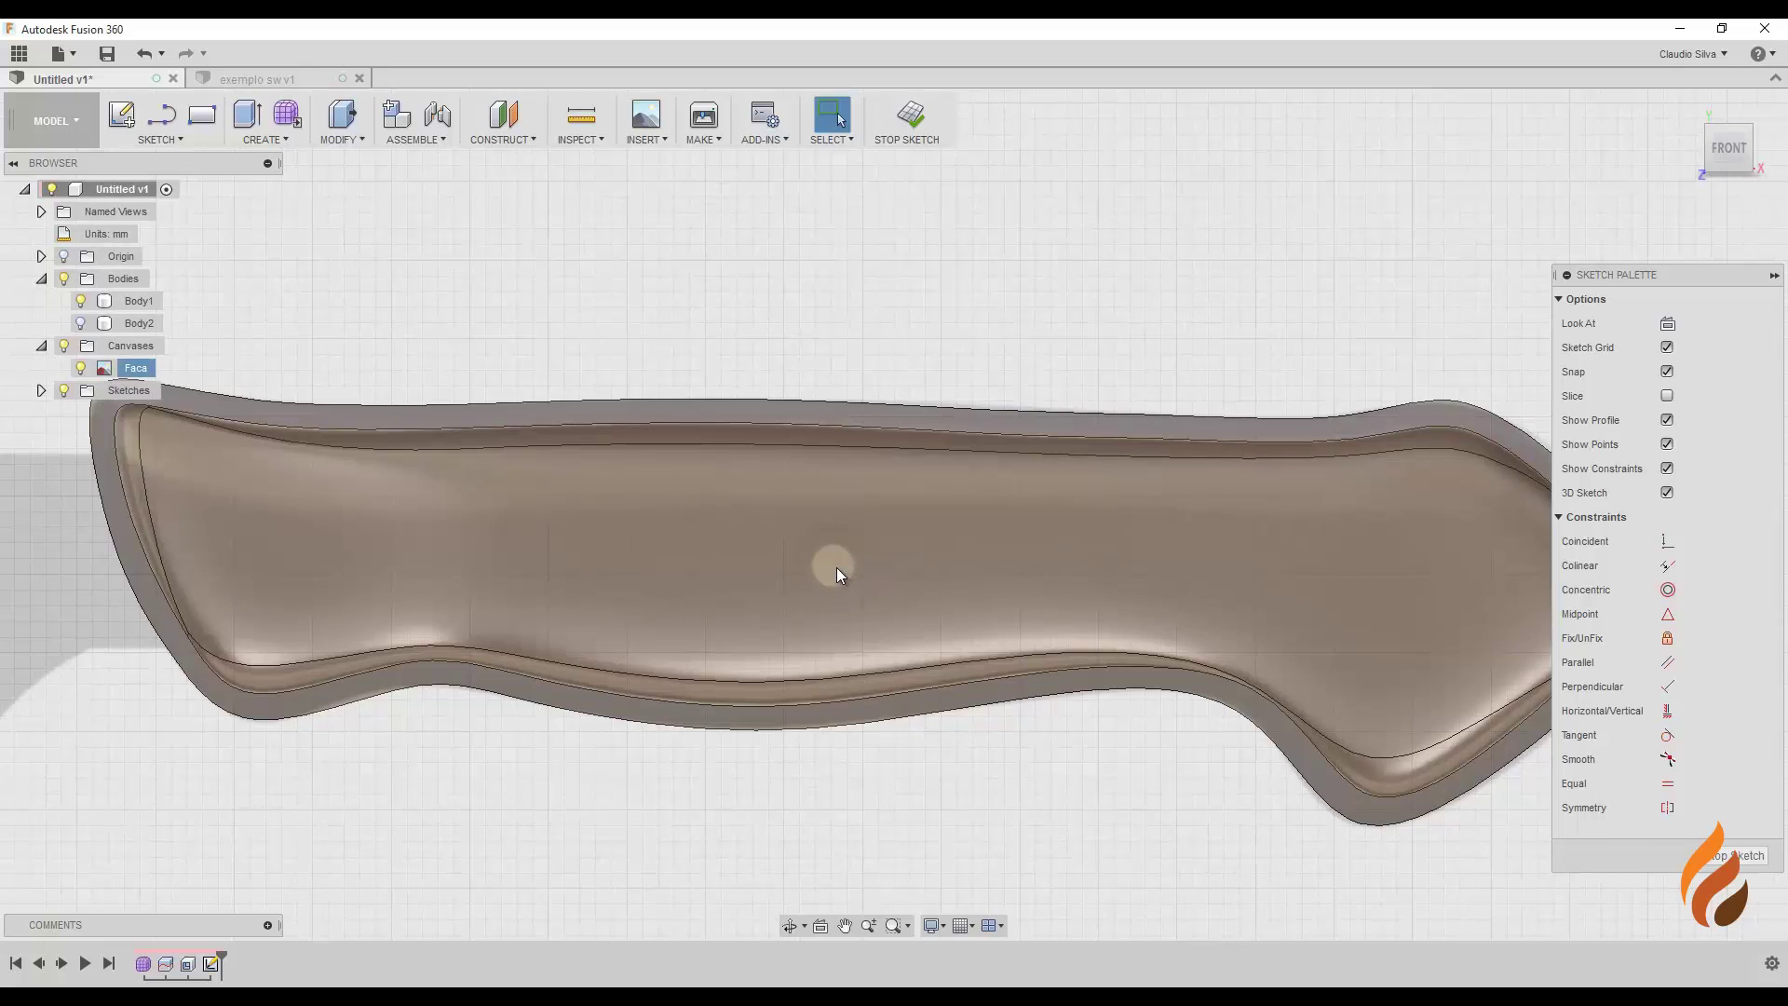
scroll(836, 567, "up", 2)
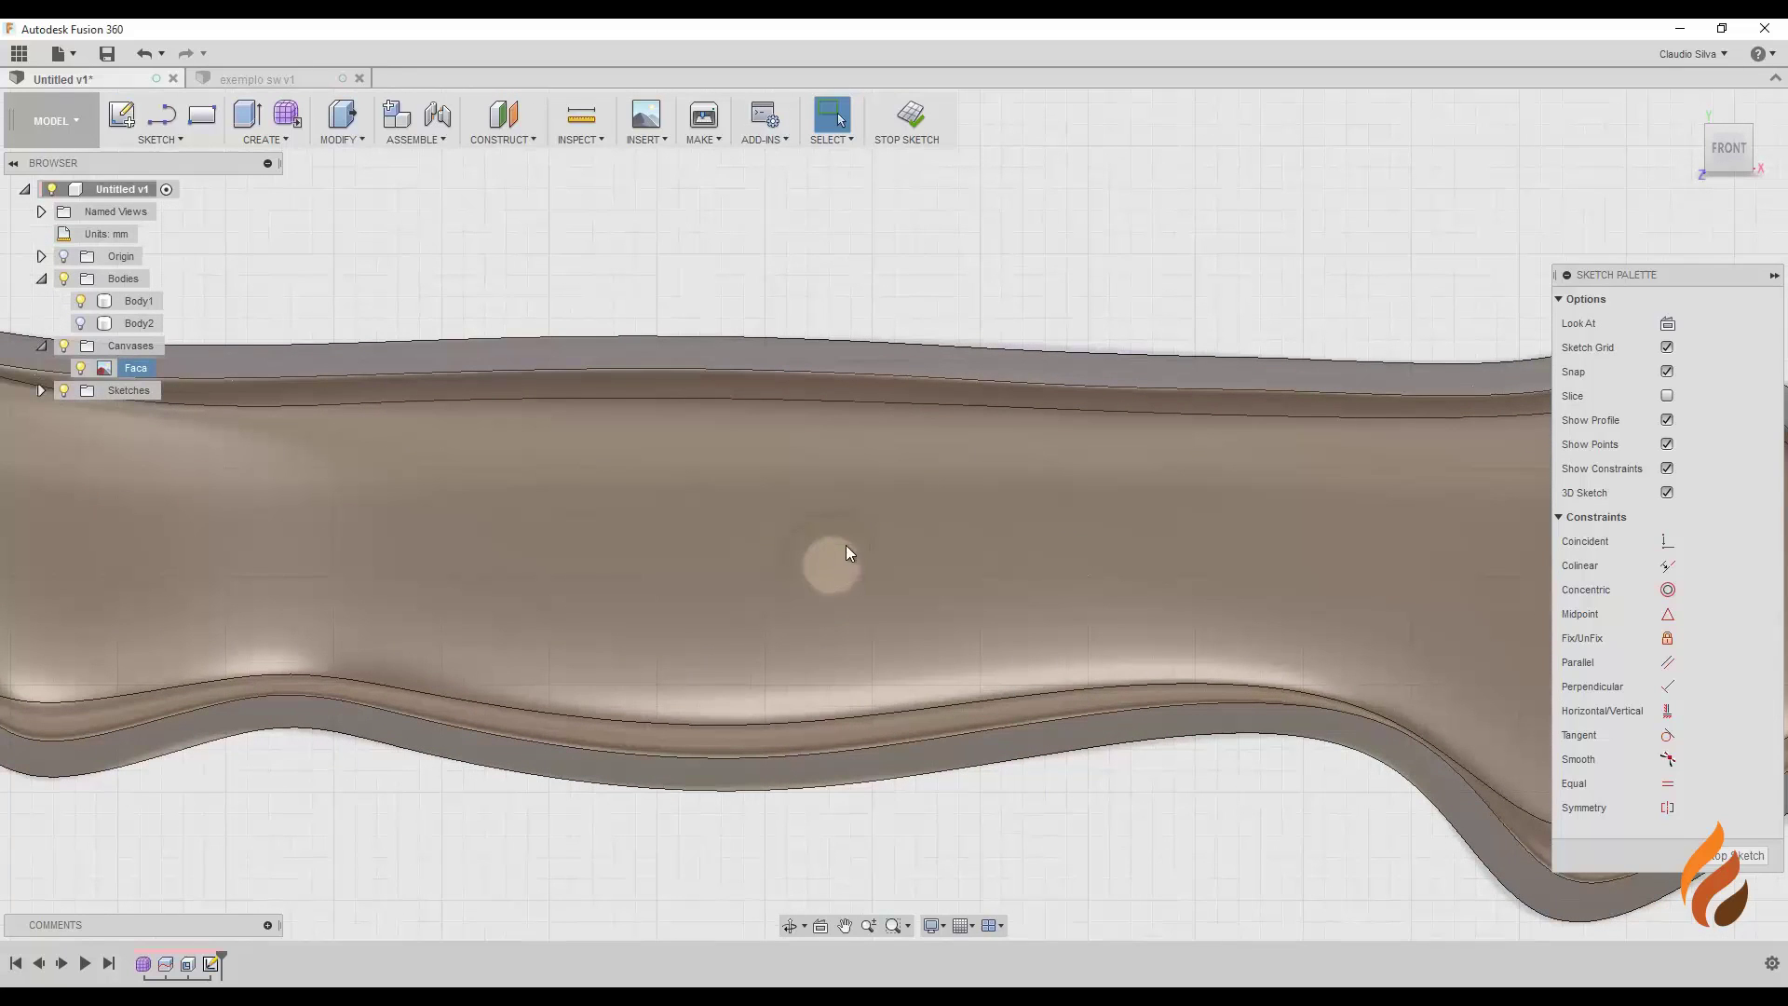
scroll(824, 570, "up", 2)
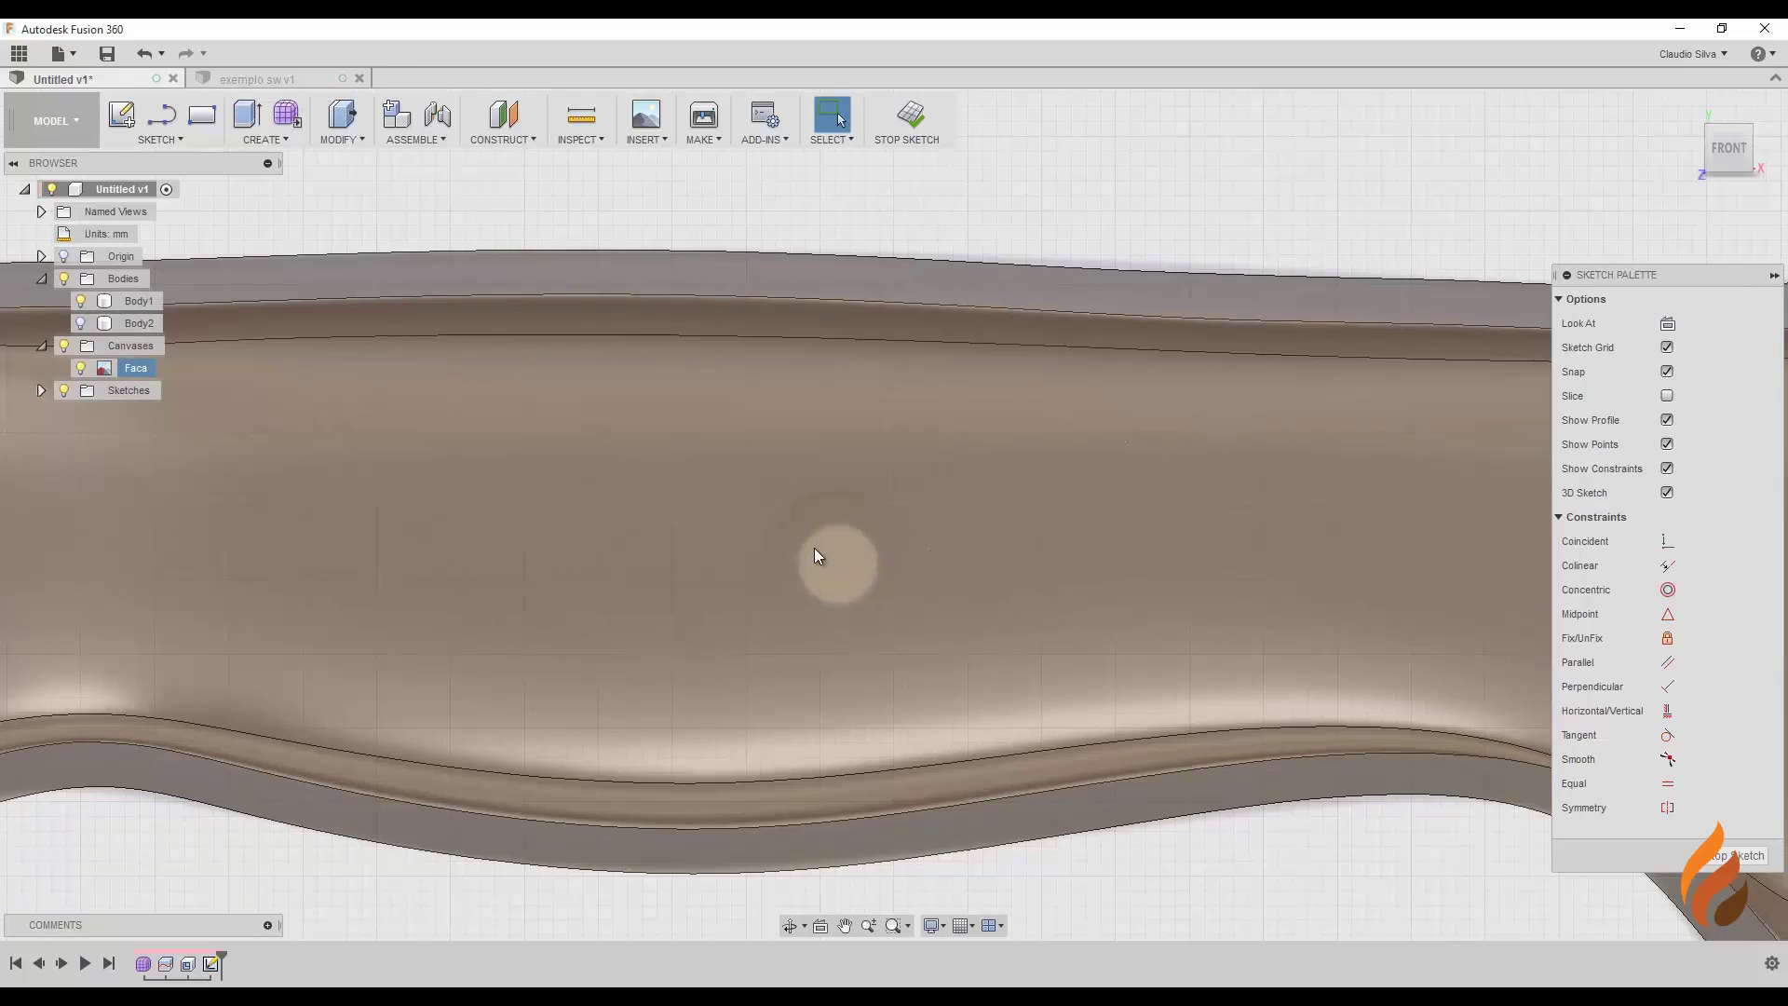
Step: Sketch a 5 mm diameter circle on the canvas's central round mark and adjust its centre
left_click(172, 139)
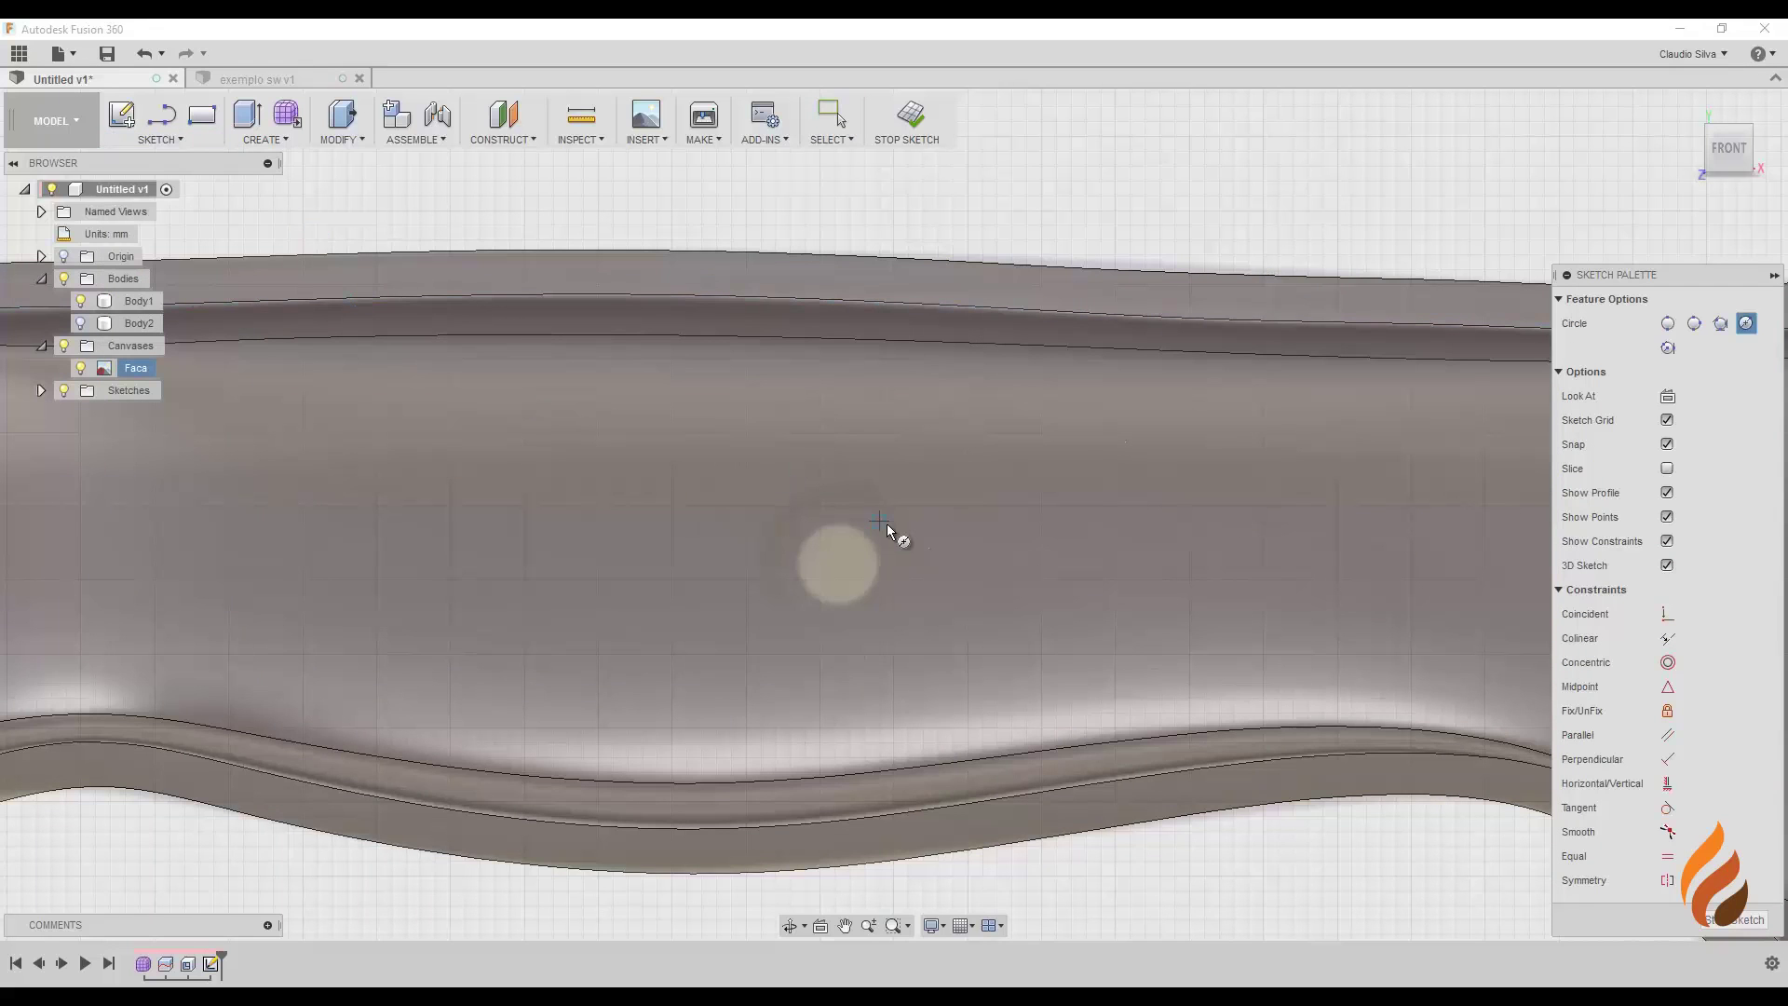
scroll(859, 566, "up", 1)
scroll(859, 566, "up", 2)
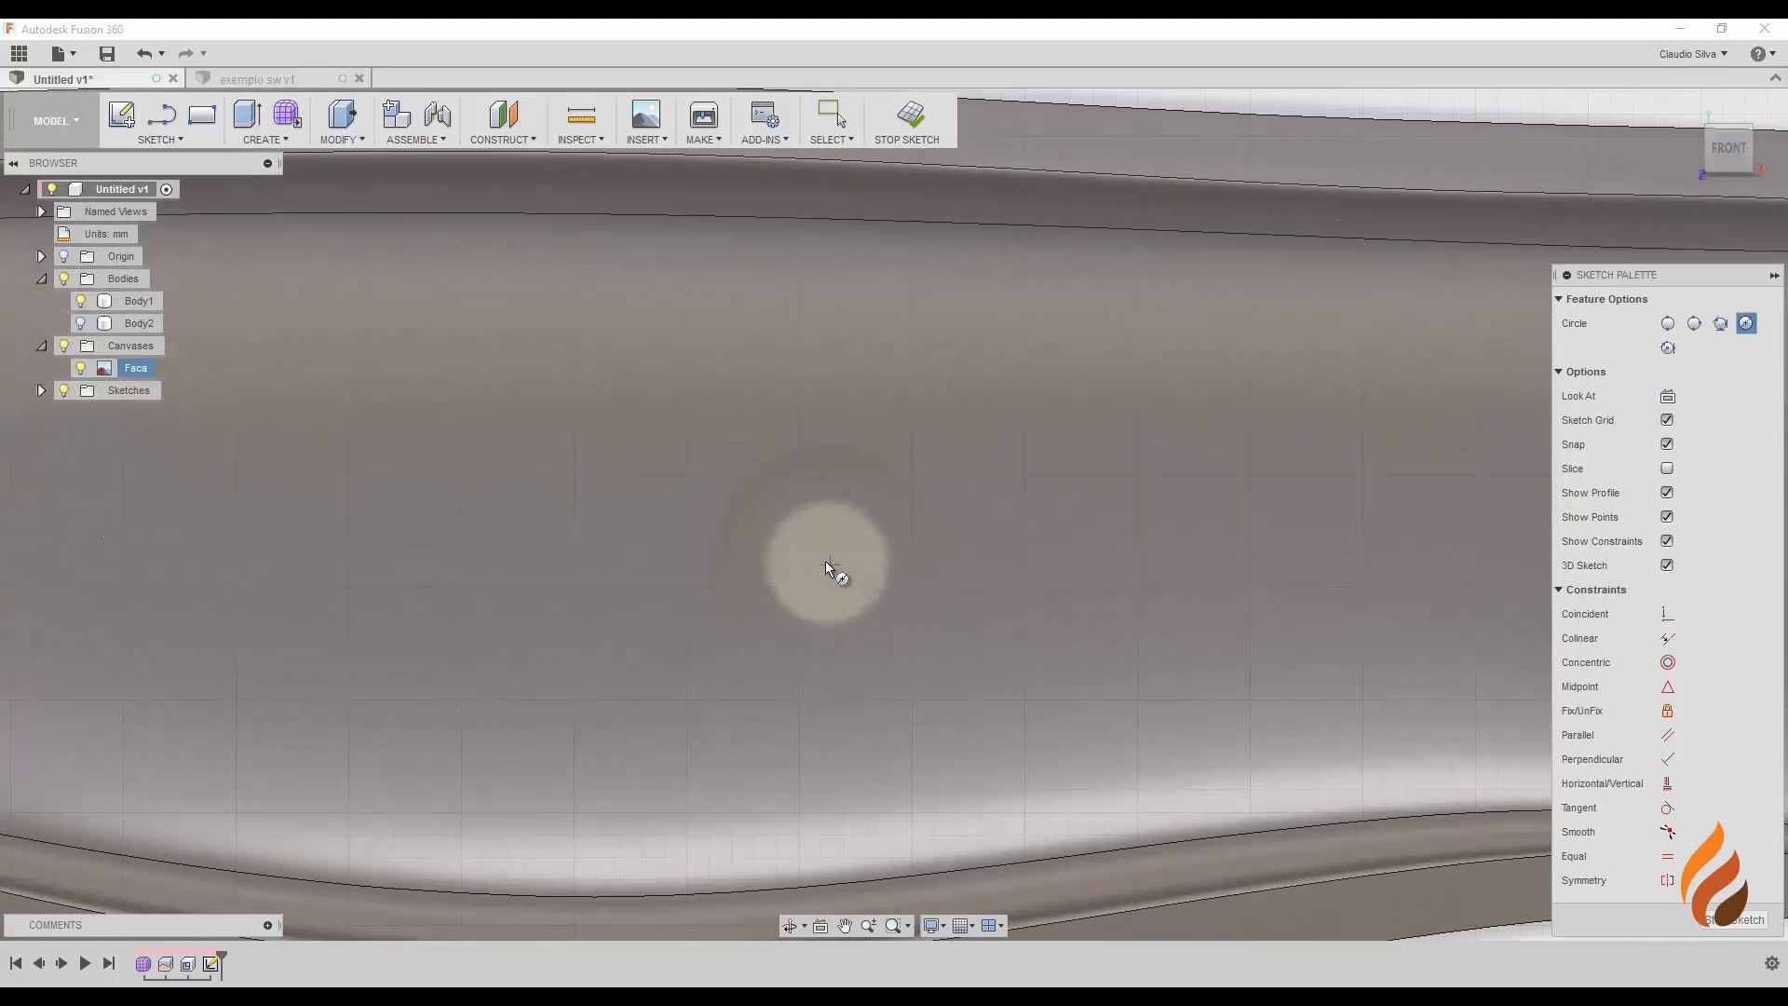
scroll(829, 563, "up", 1)
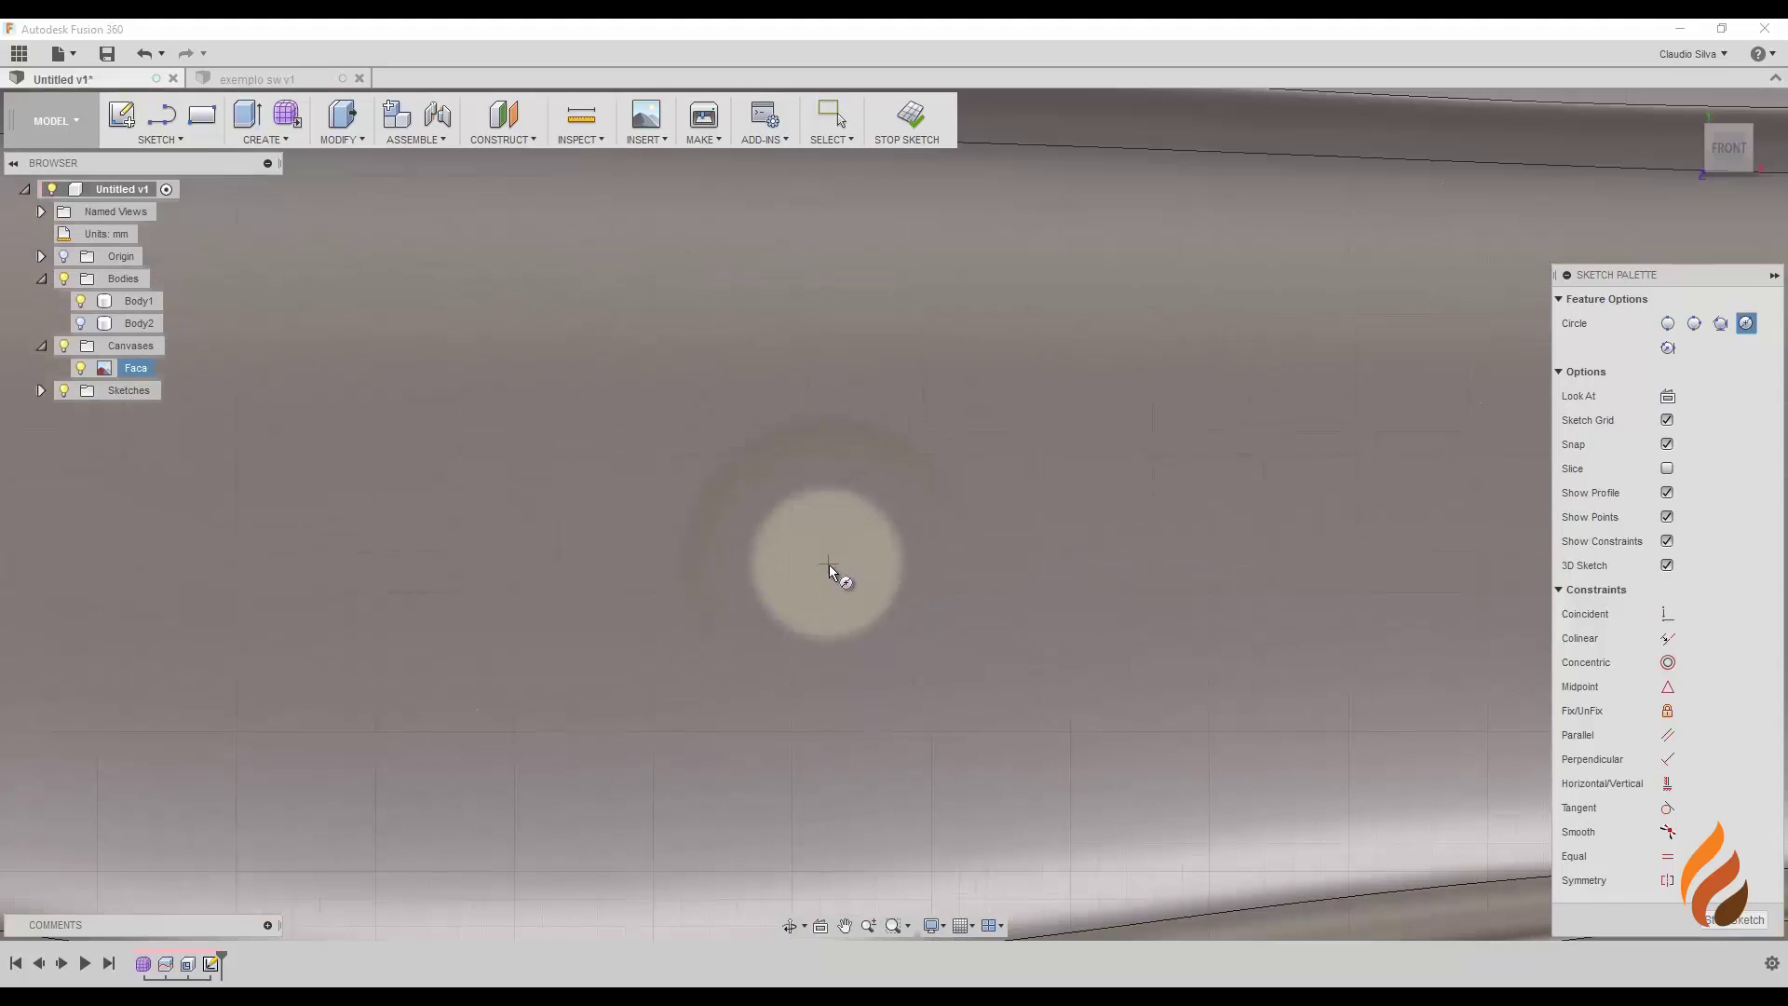
left_click(829, 563)
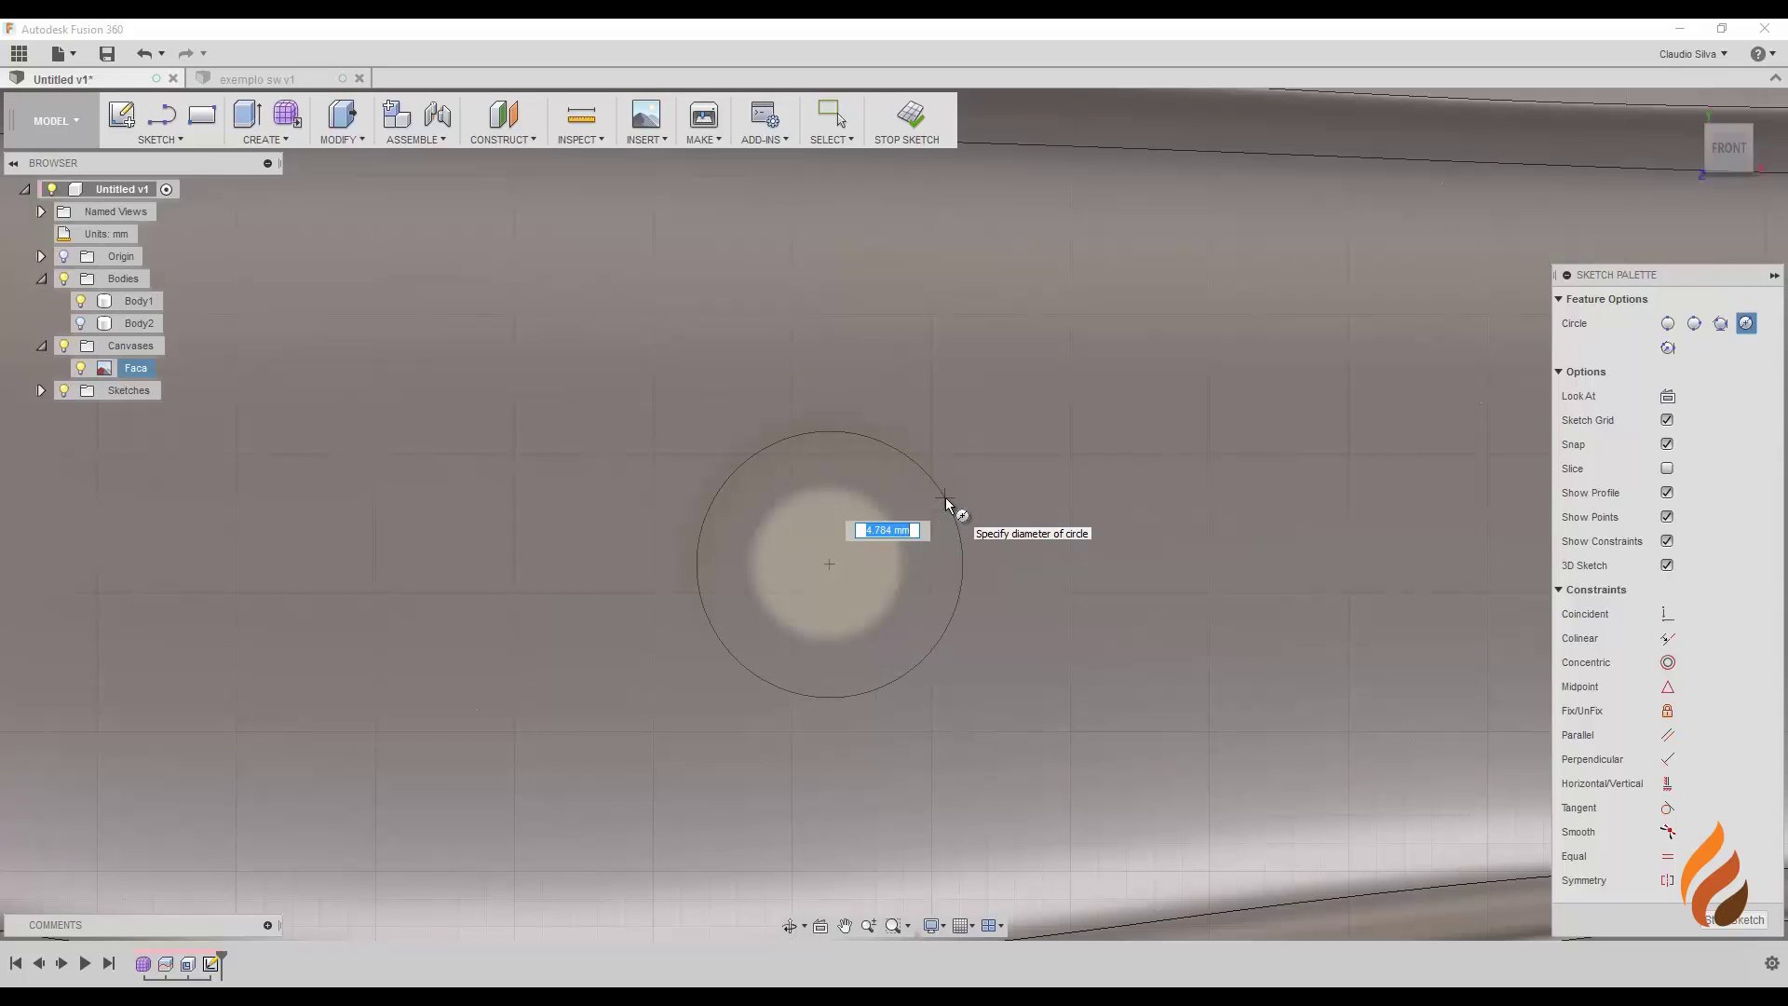
type("5")
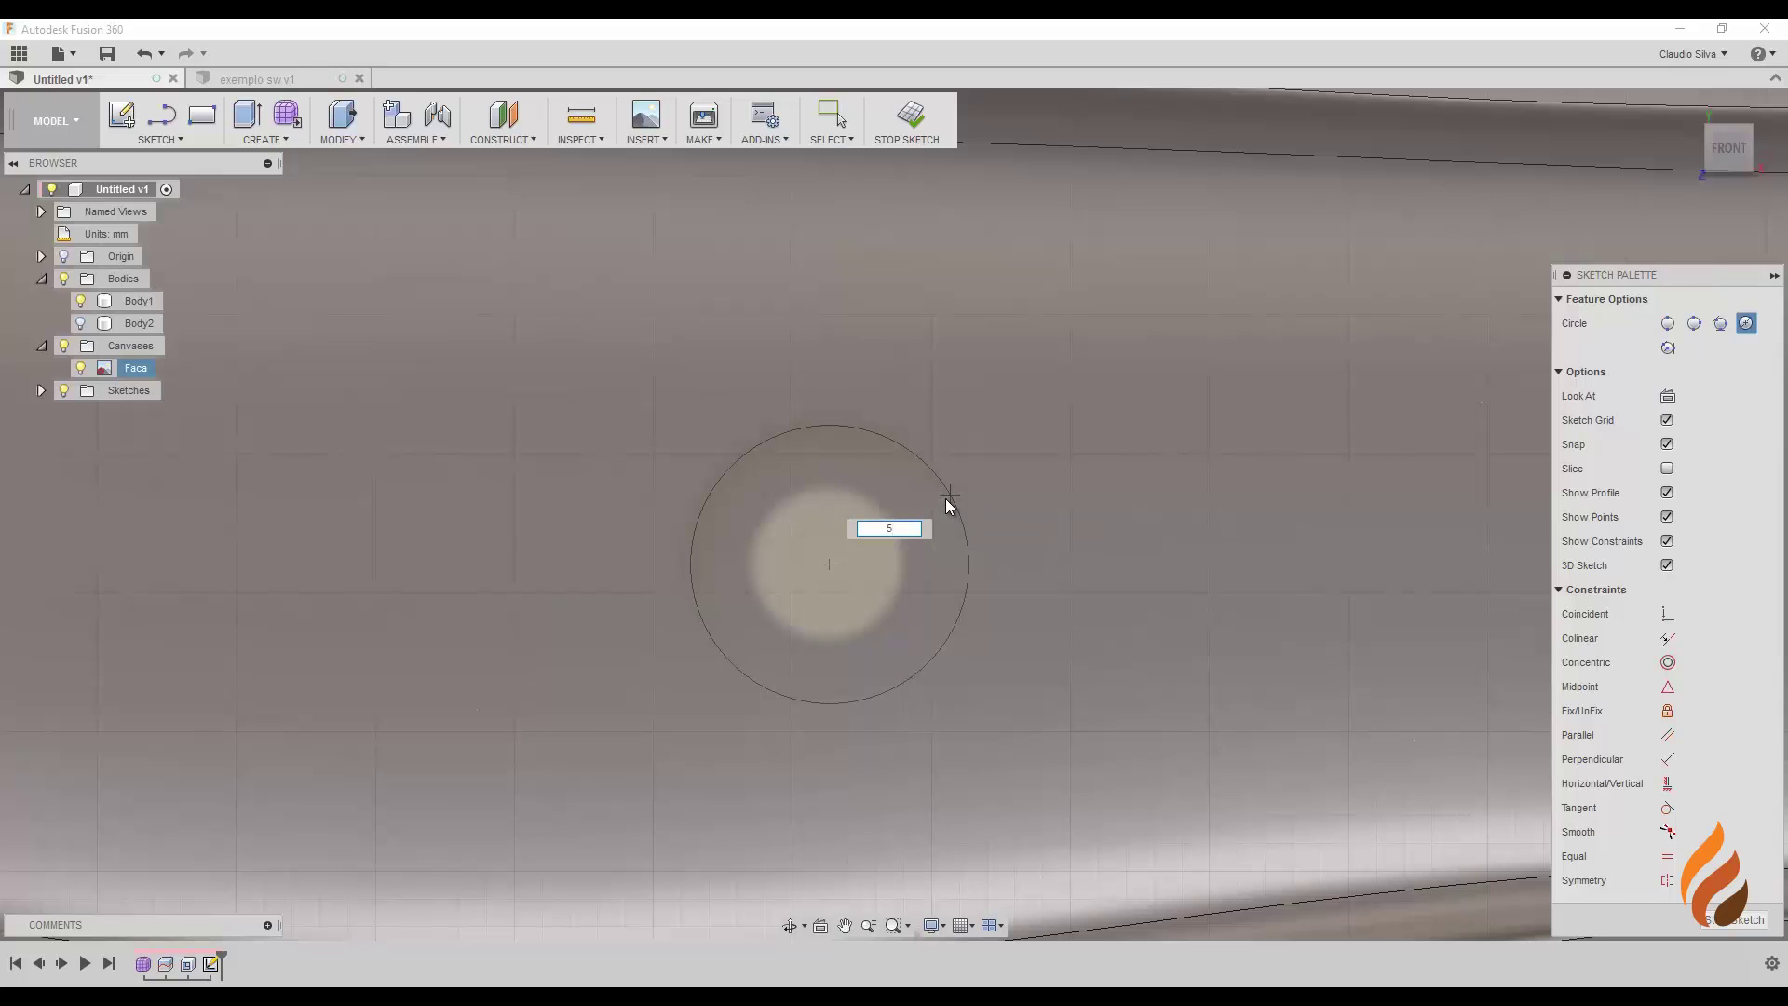
key("Return")
key("Escape")
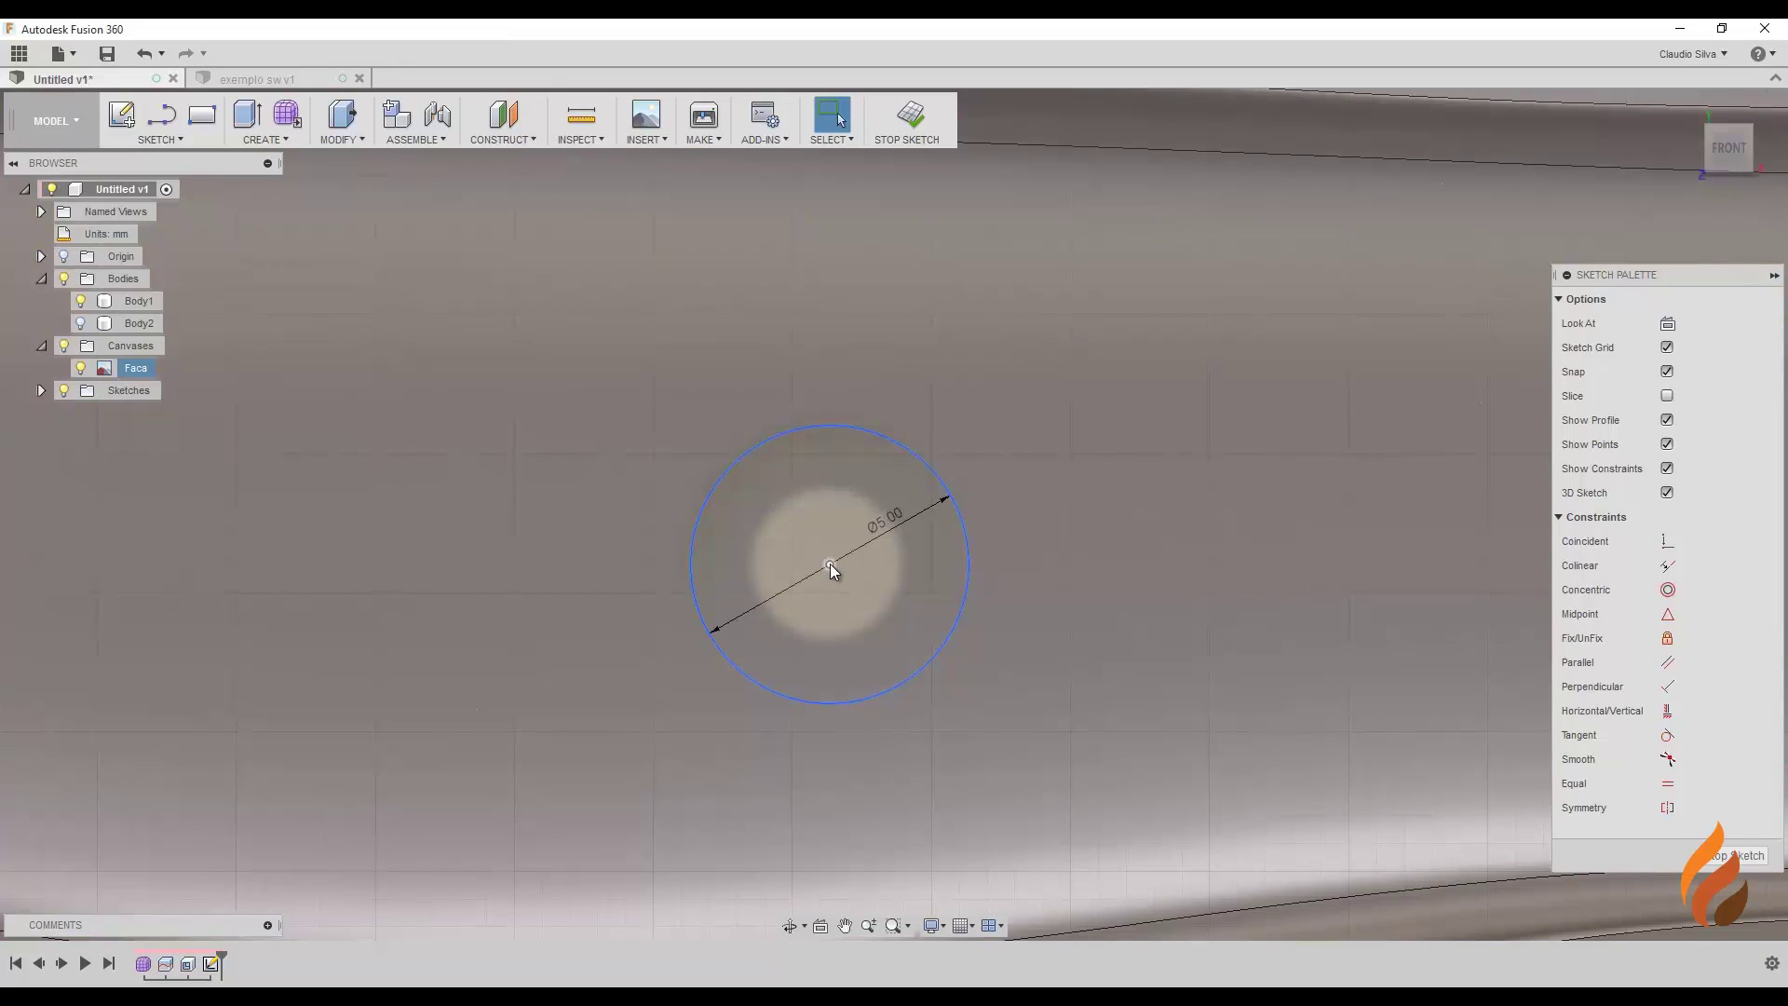
left_click_drag(830, 562, 824, 553)
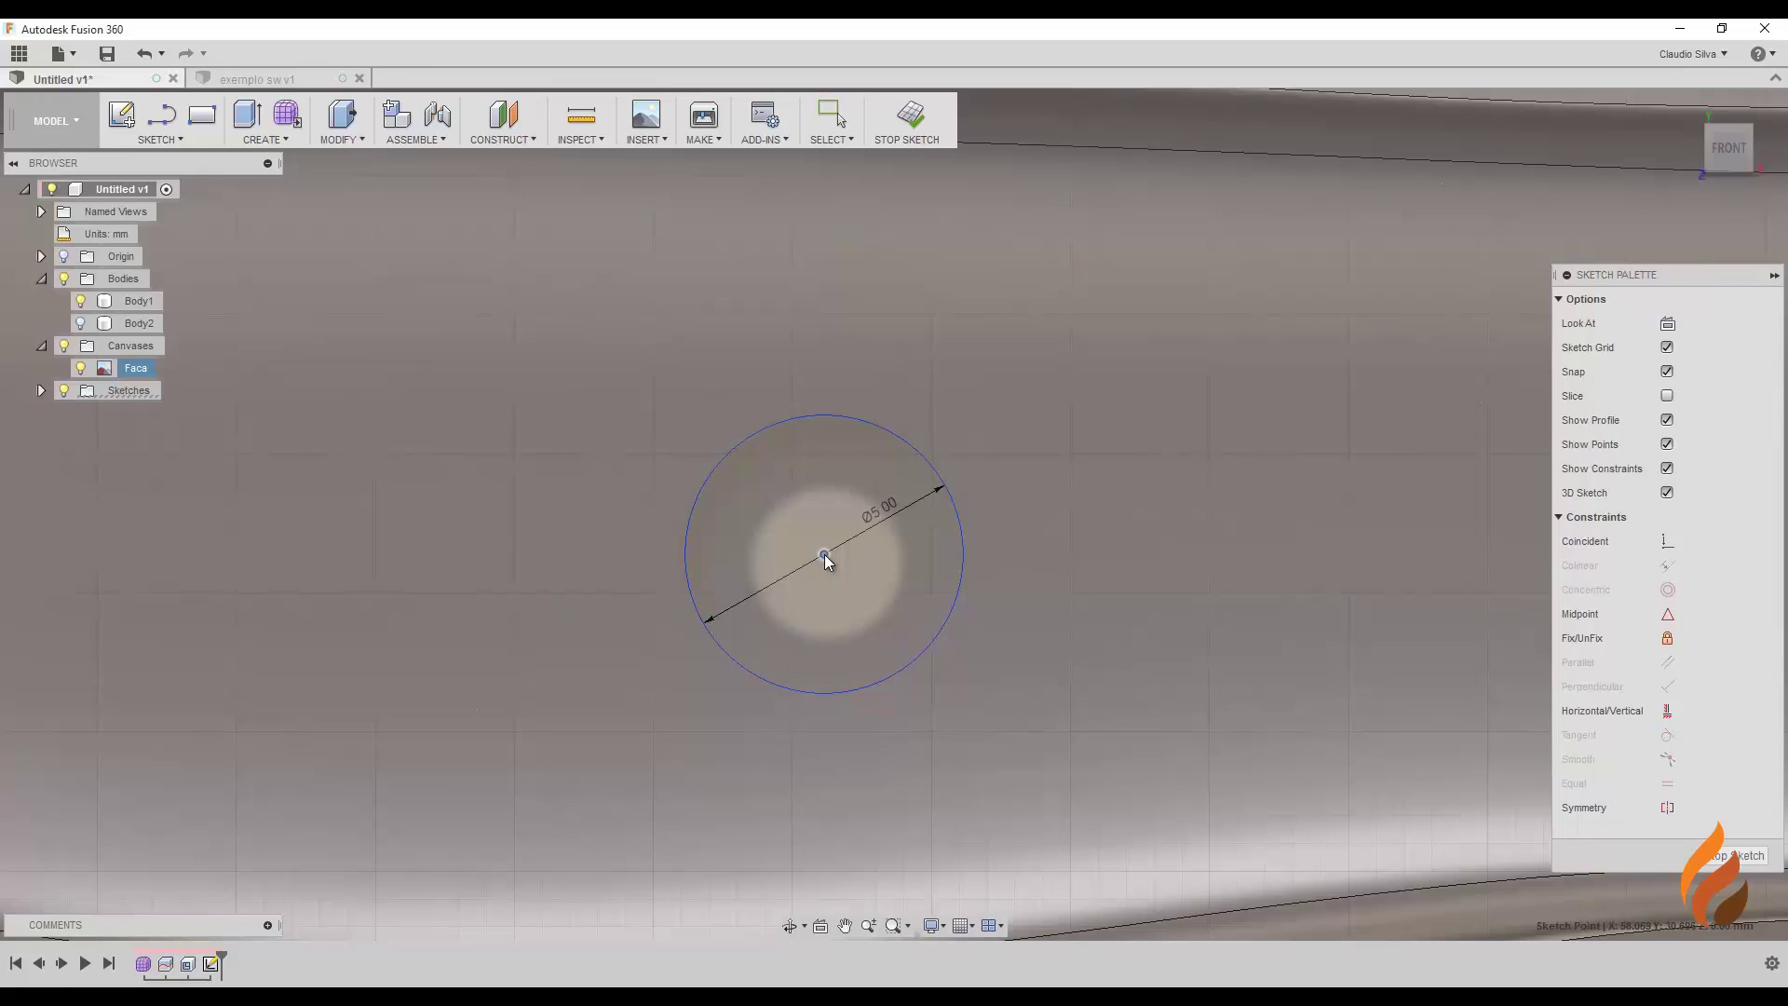
key("Escape")
Step: Zoom the view around the handle and switch to the Line tool
scroll(892, 622, "down", 2)
scroll(879, 615, "down", 1)
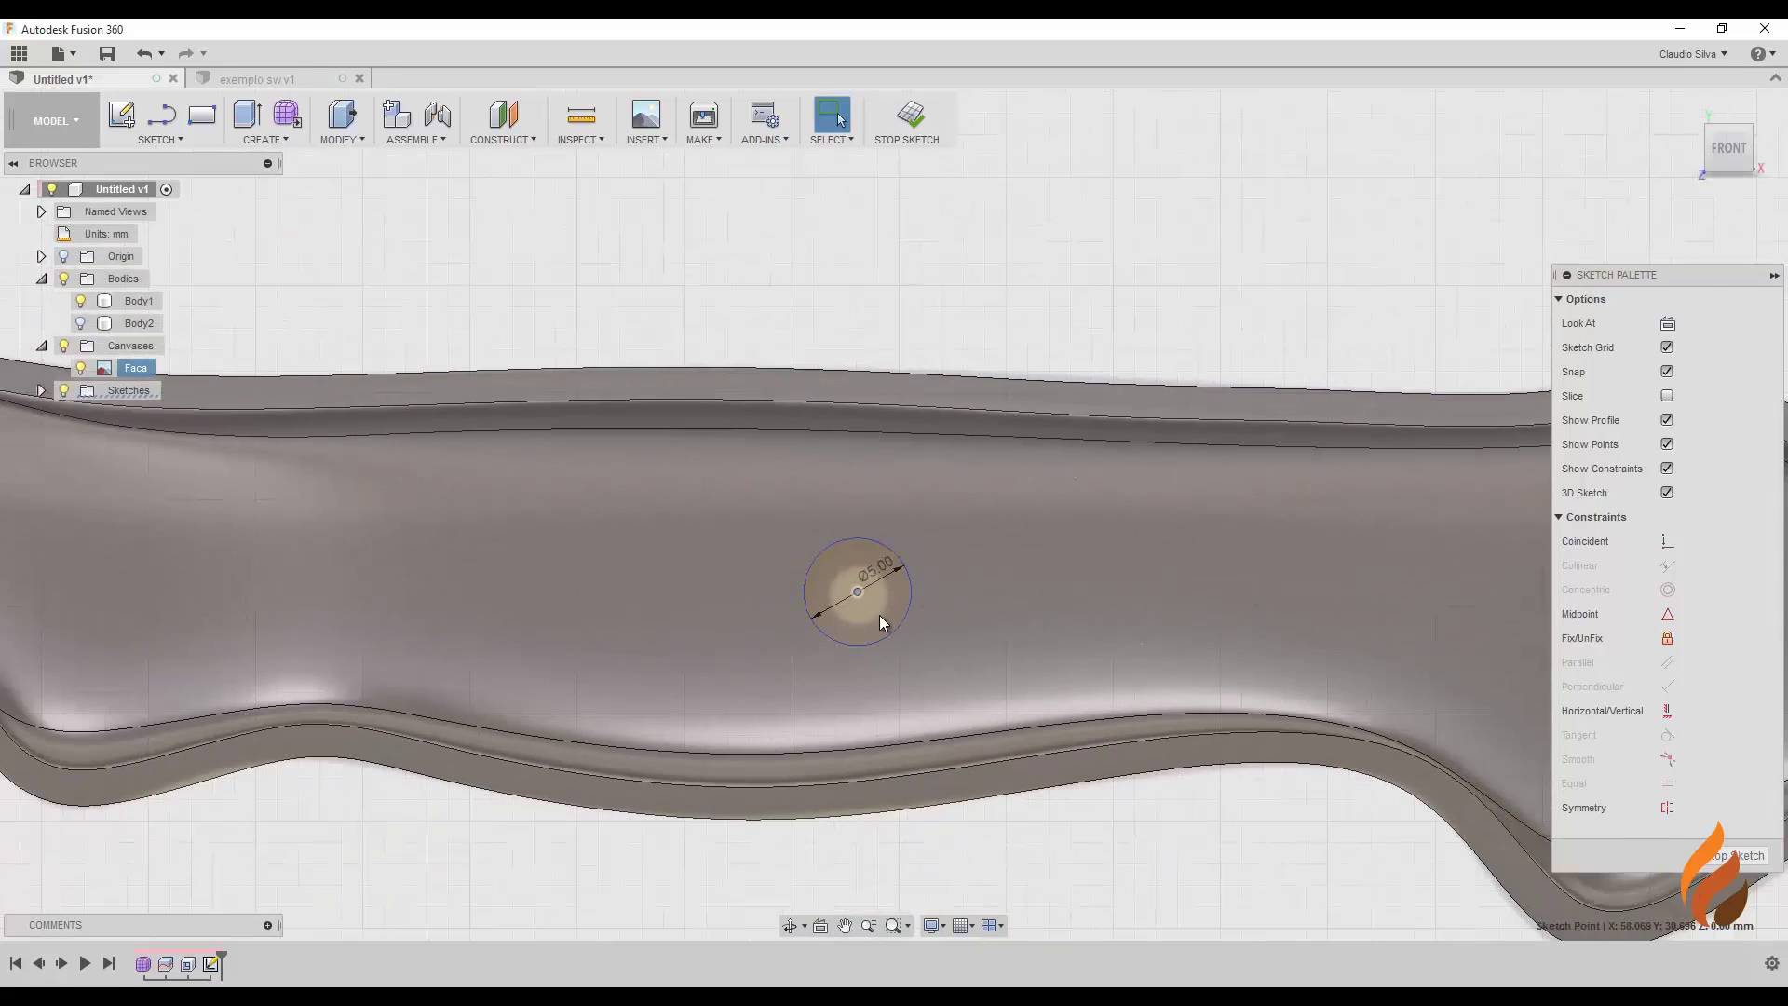
scroll(879, 615, "down", 1)
scroll(437, 293, "down", 1)
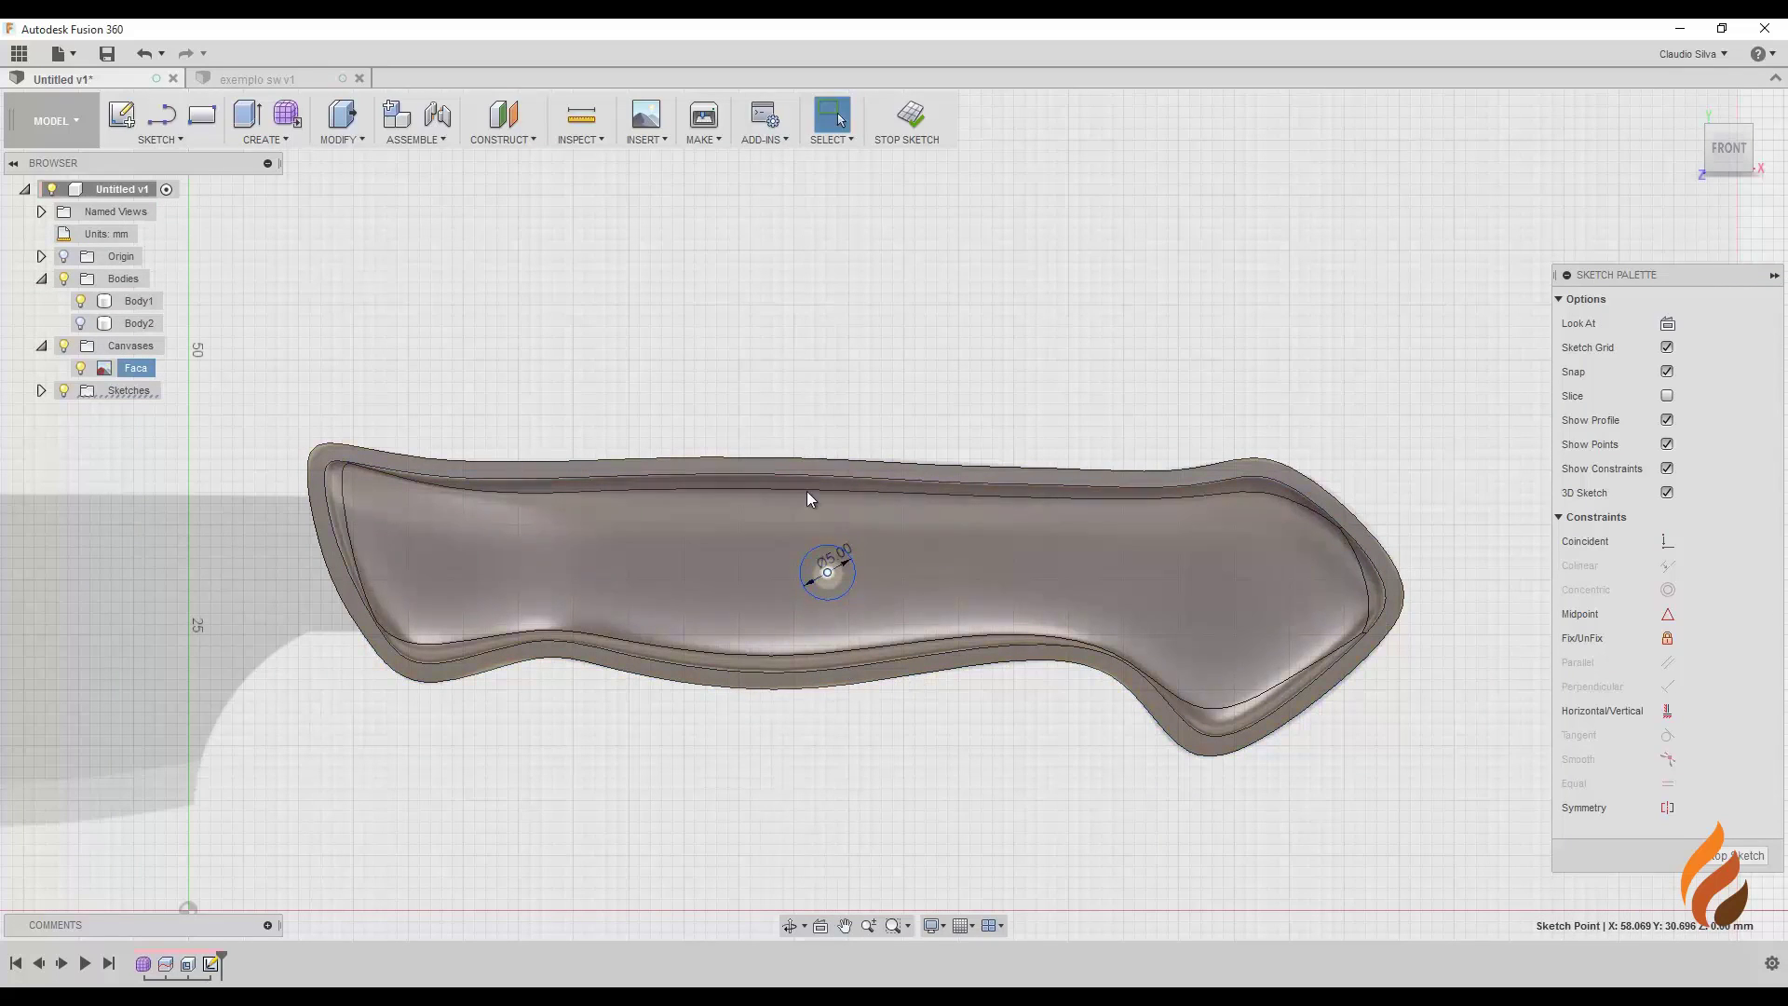
scroll(824, 551, "up", 2)
scroll(816, 549, "down", 1)
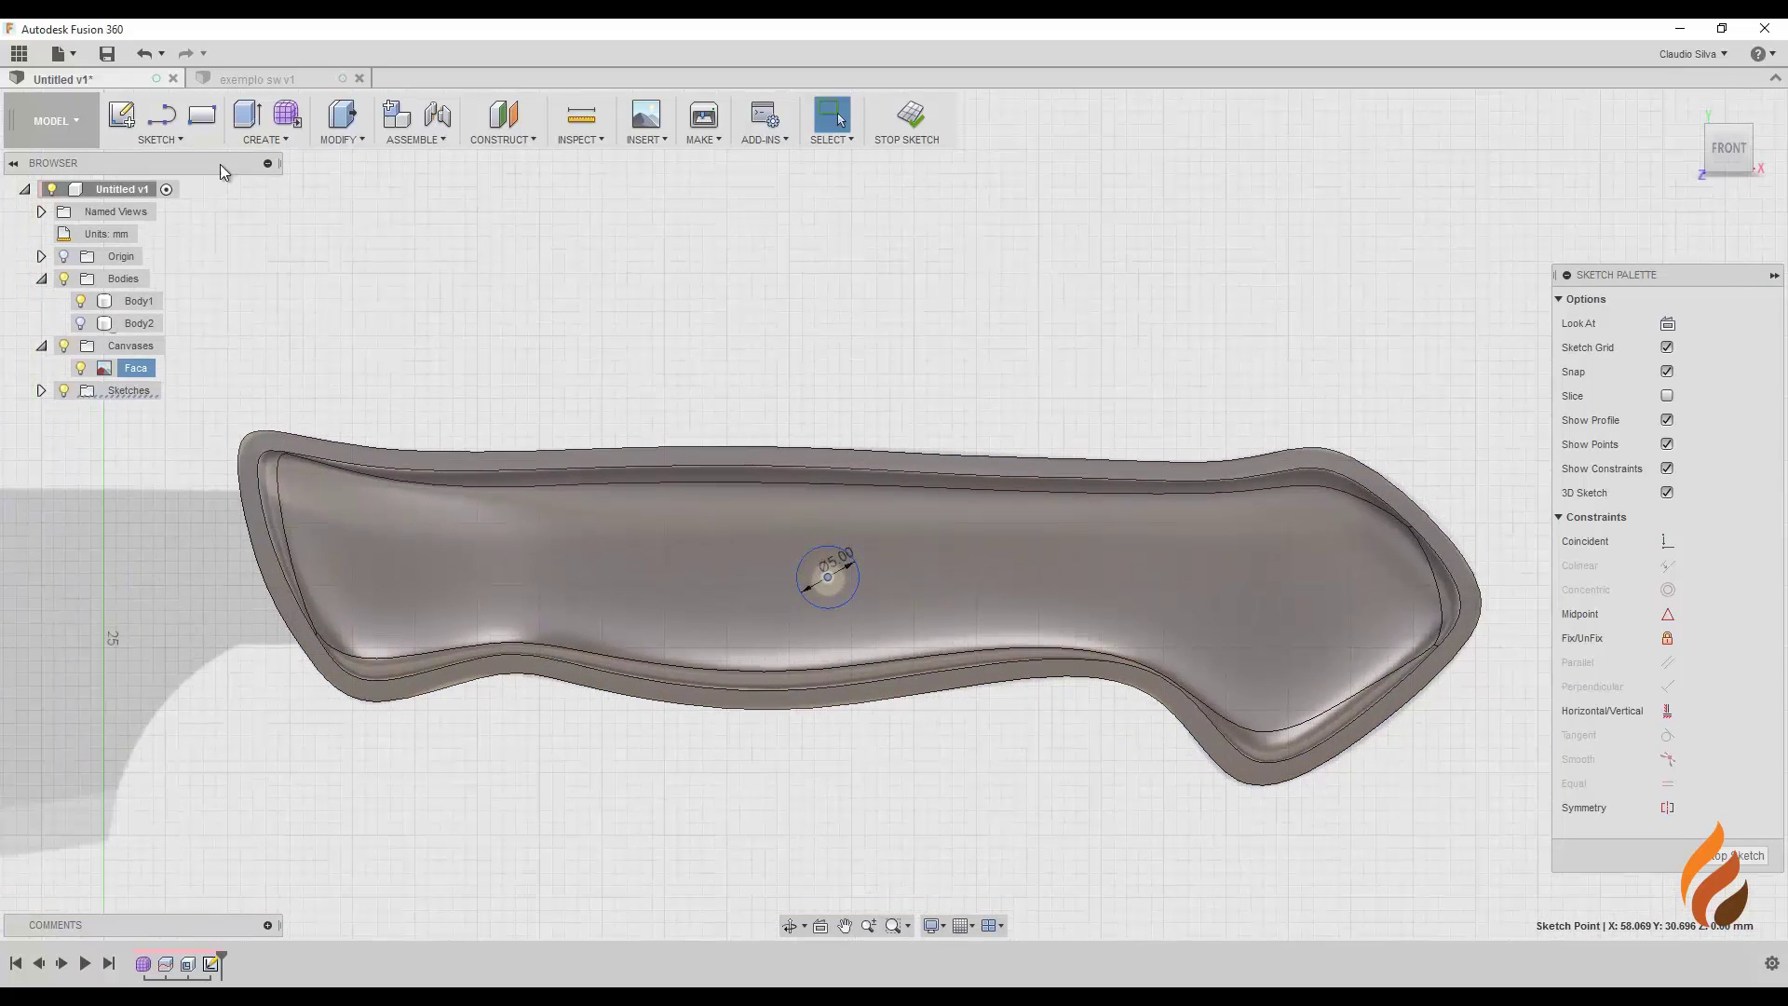
left_click(176, 146)
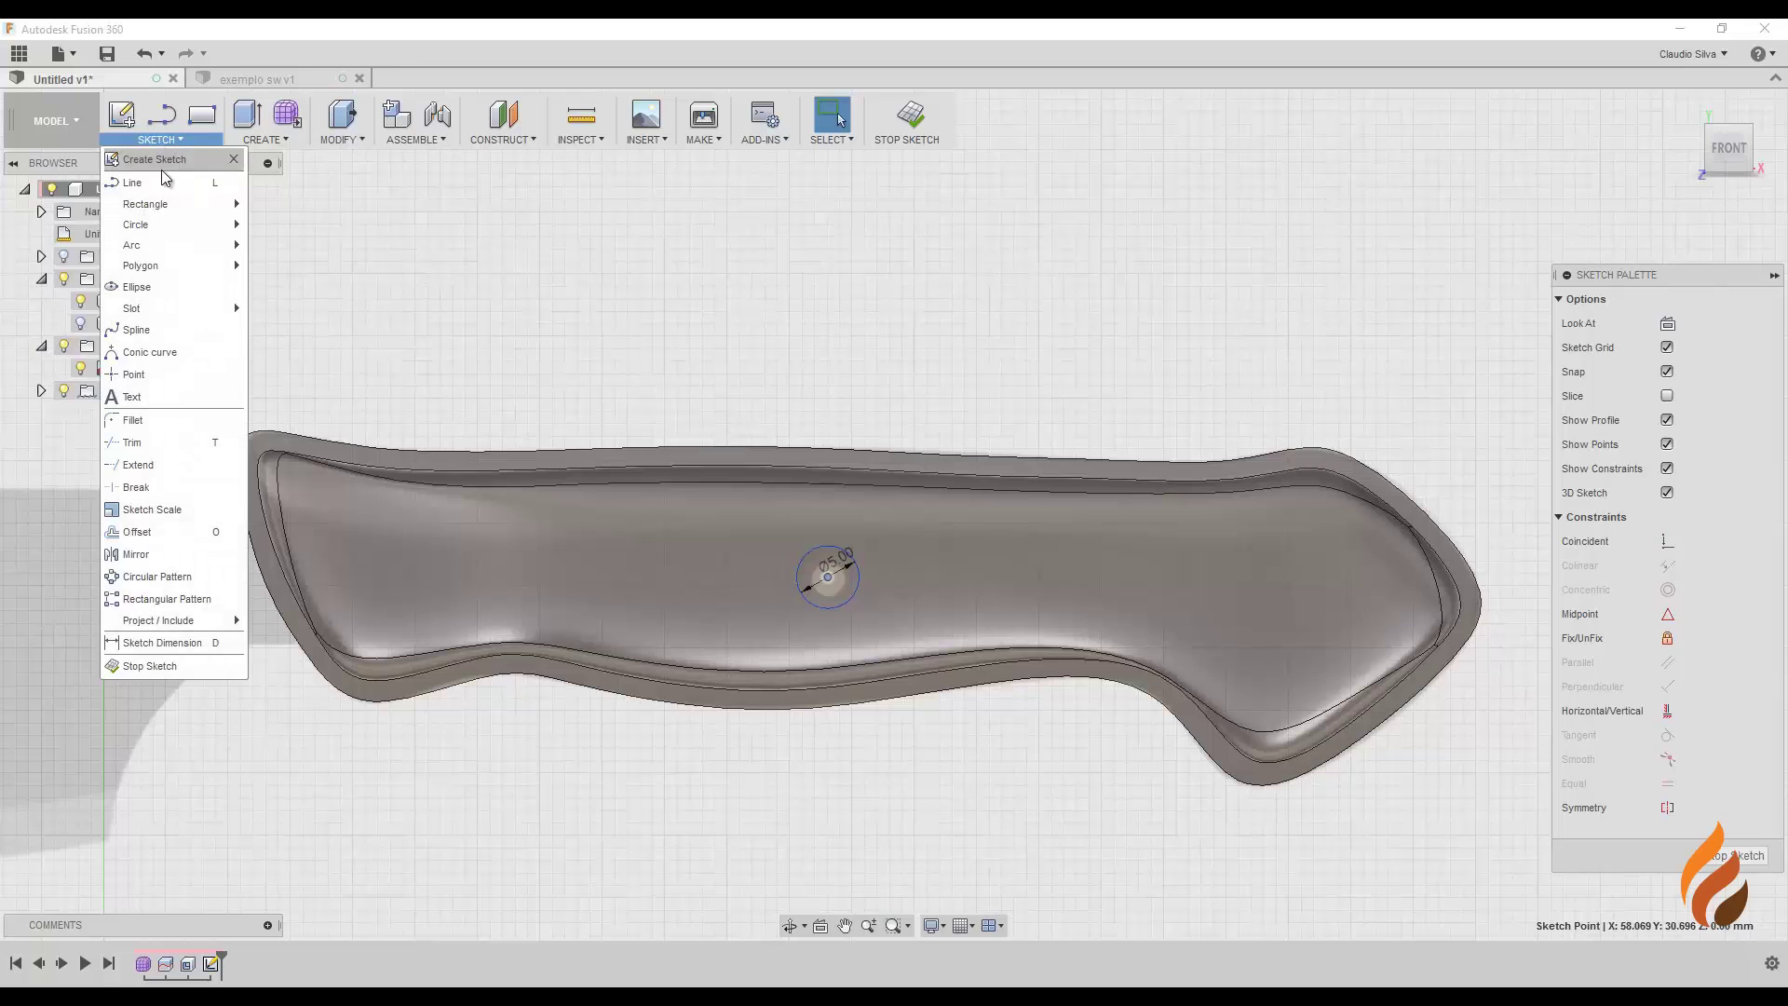
left_click(166, 183)
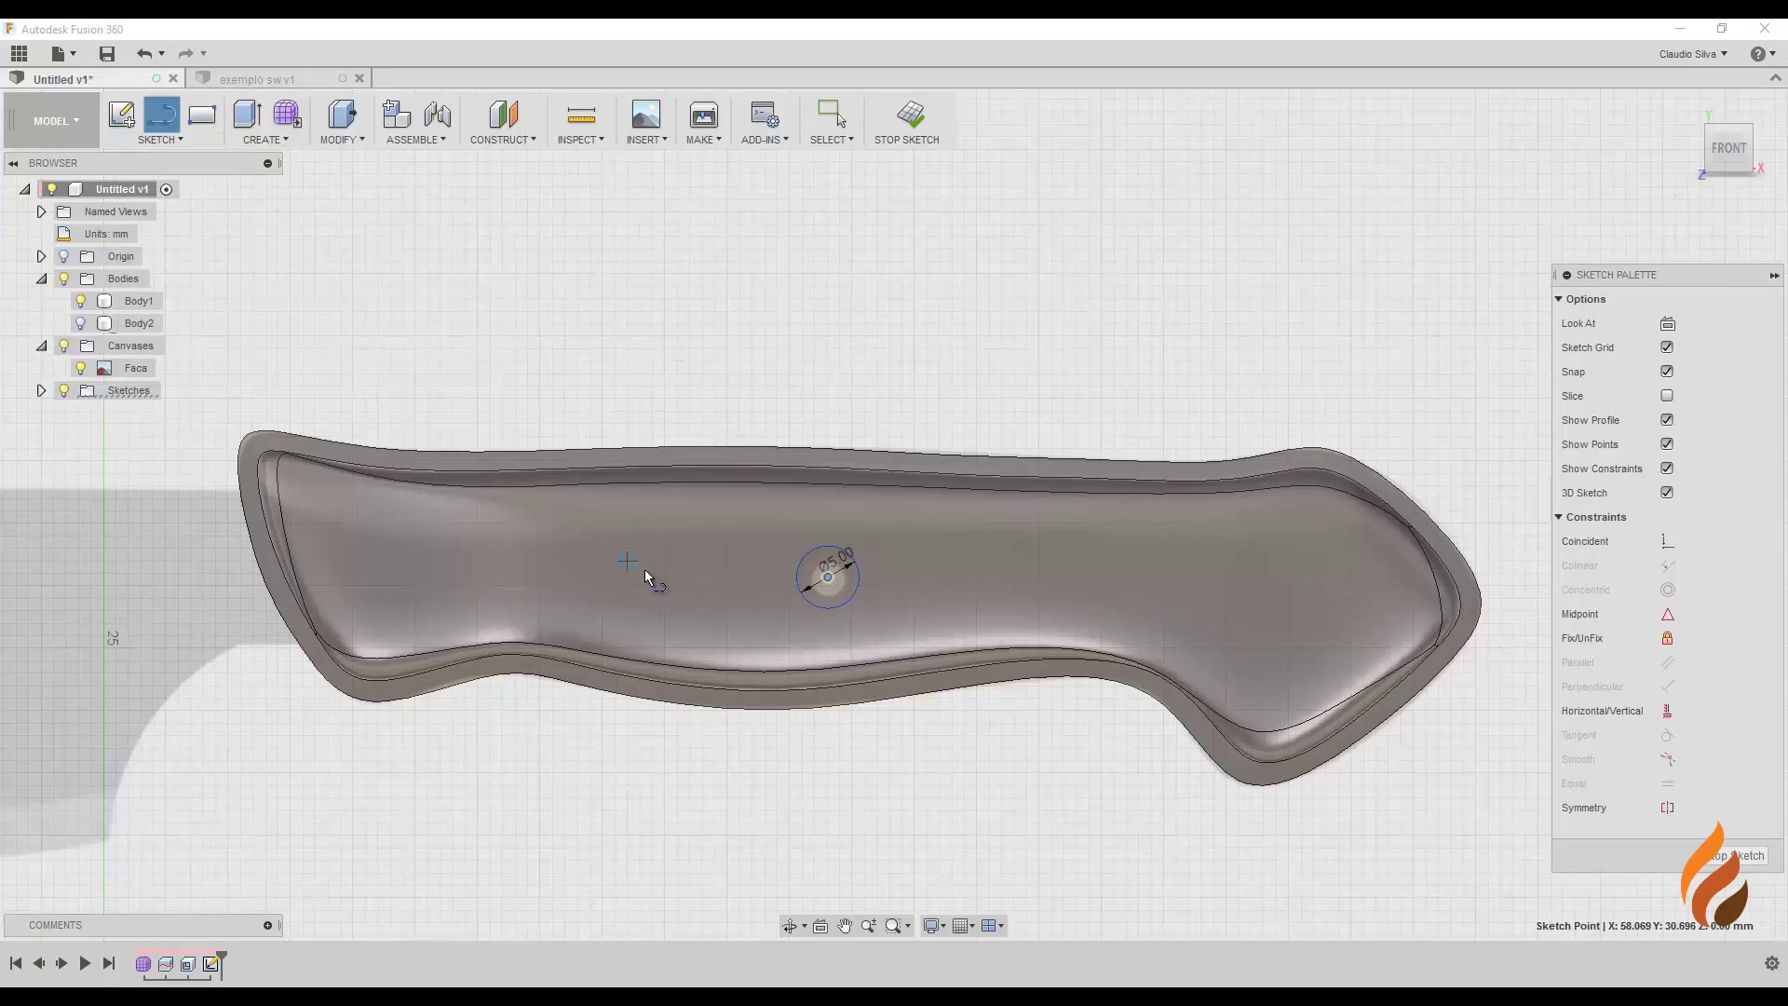
scroll(651, 571, "up", 1)
scroll(614, 483, "up", 1)
scroll(552, 544, "up", 1)
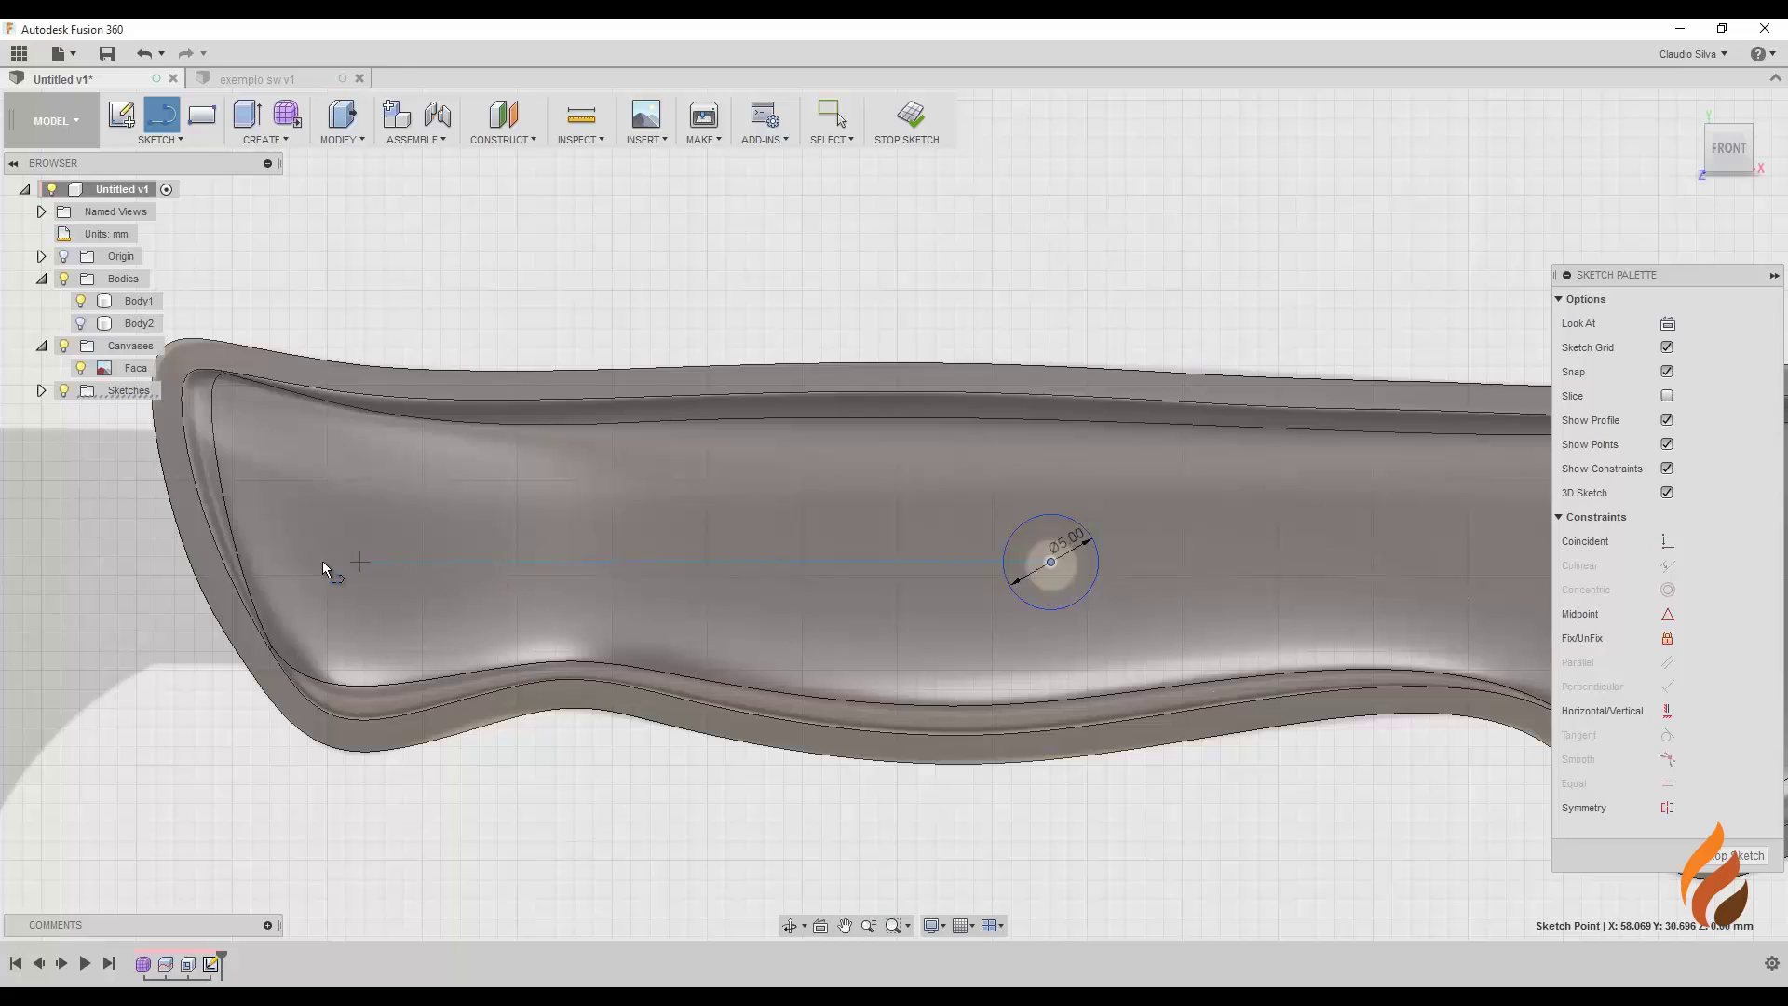
Step: Draw a horizontal line from the handle's left inner edge to its right tip
left_click(210, 559)
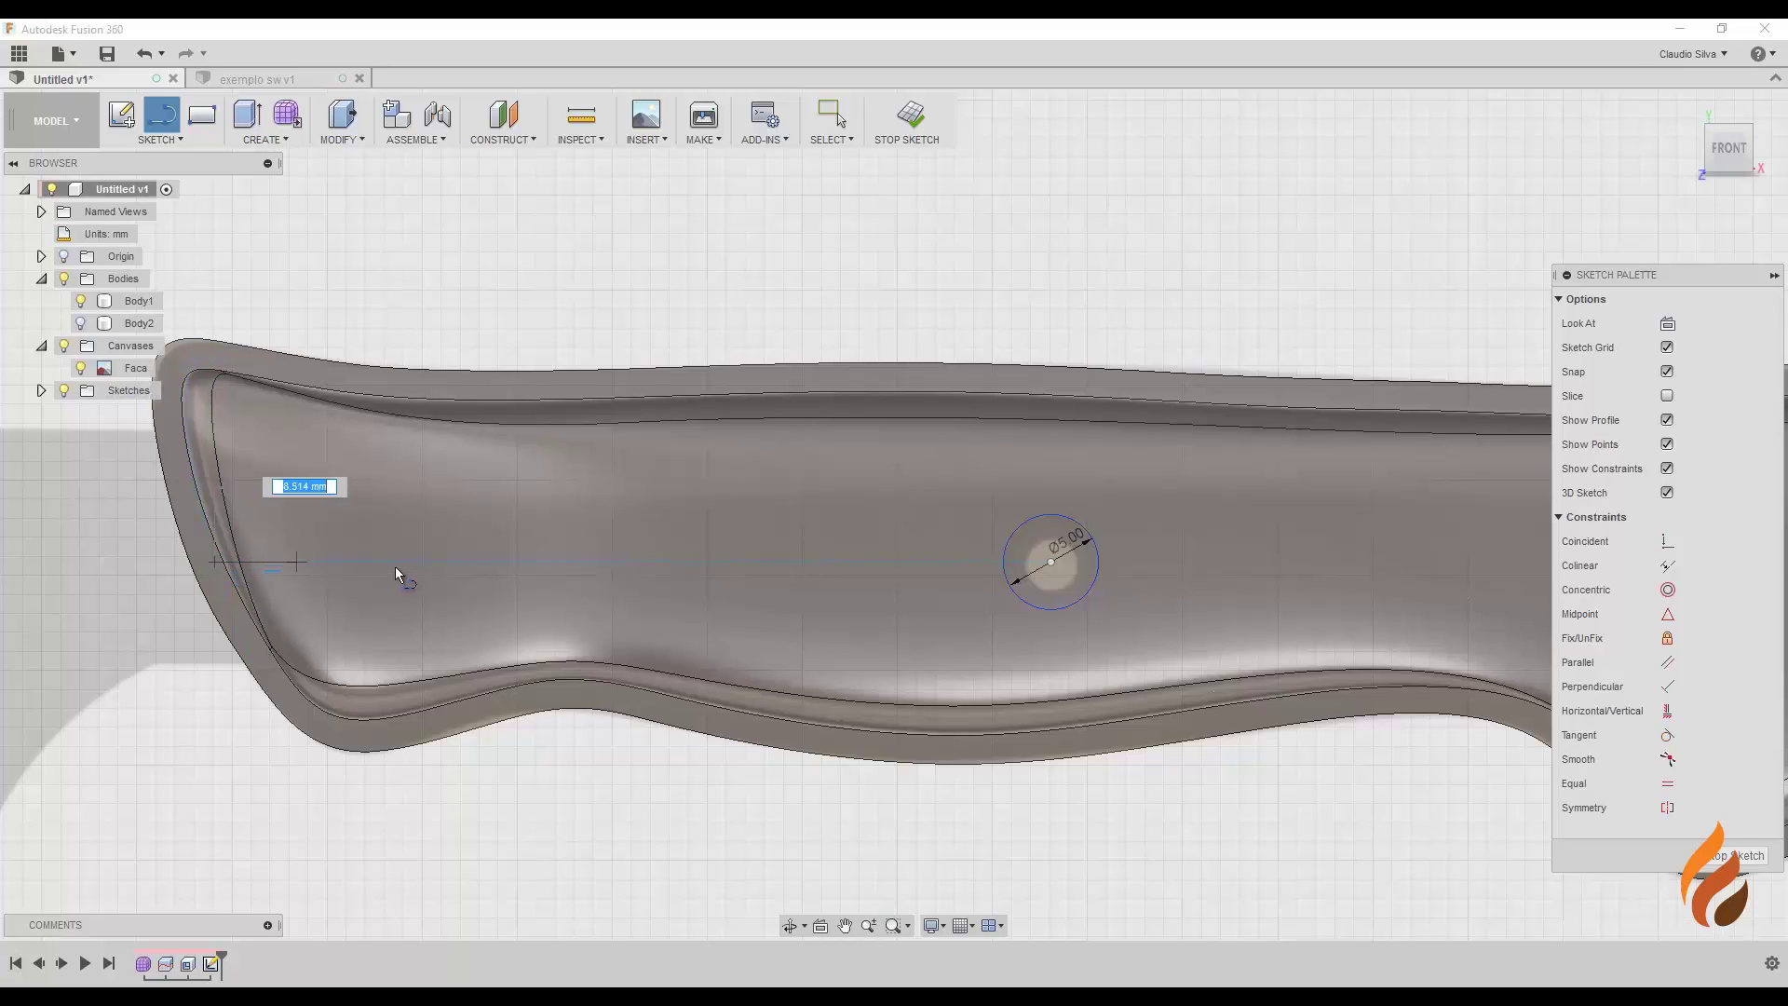
scroll(395, 564, "up", 2)
scroll(559, 577, "down", 3)
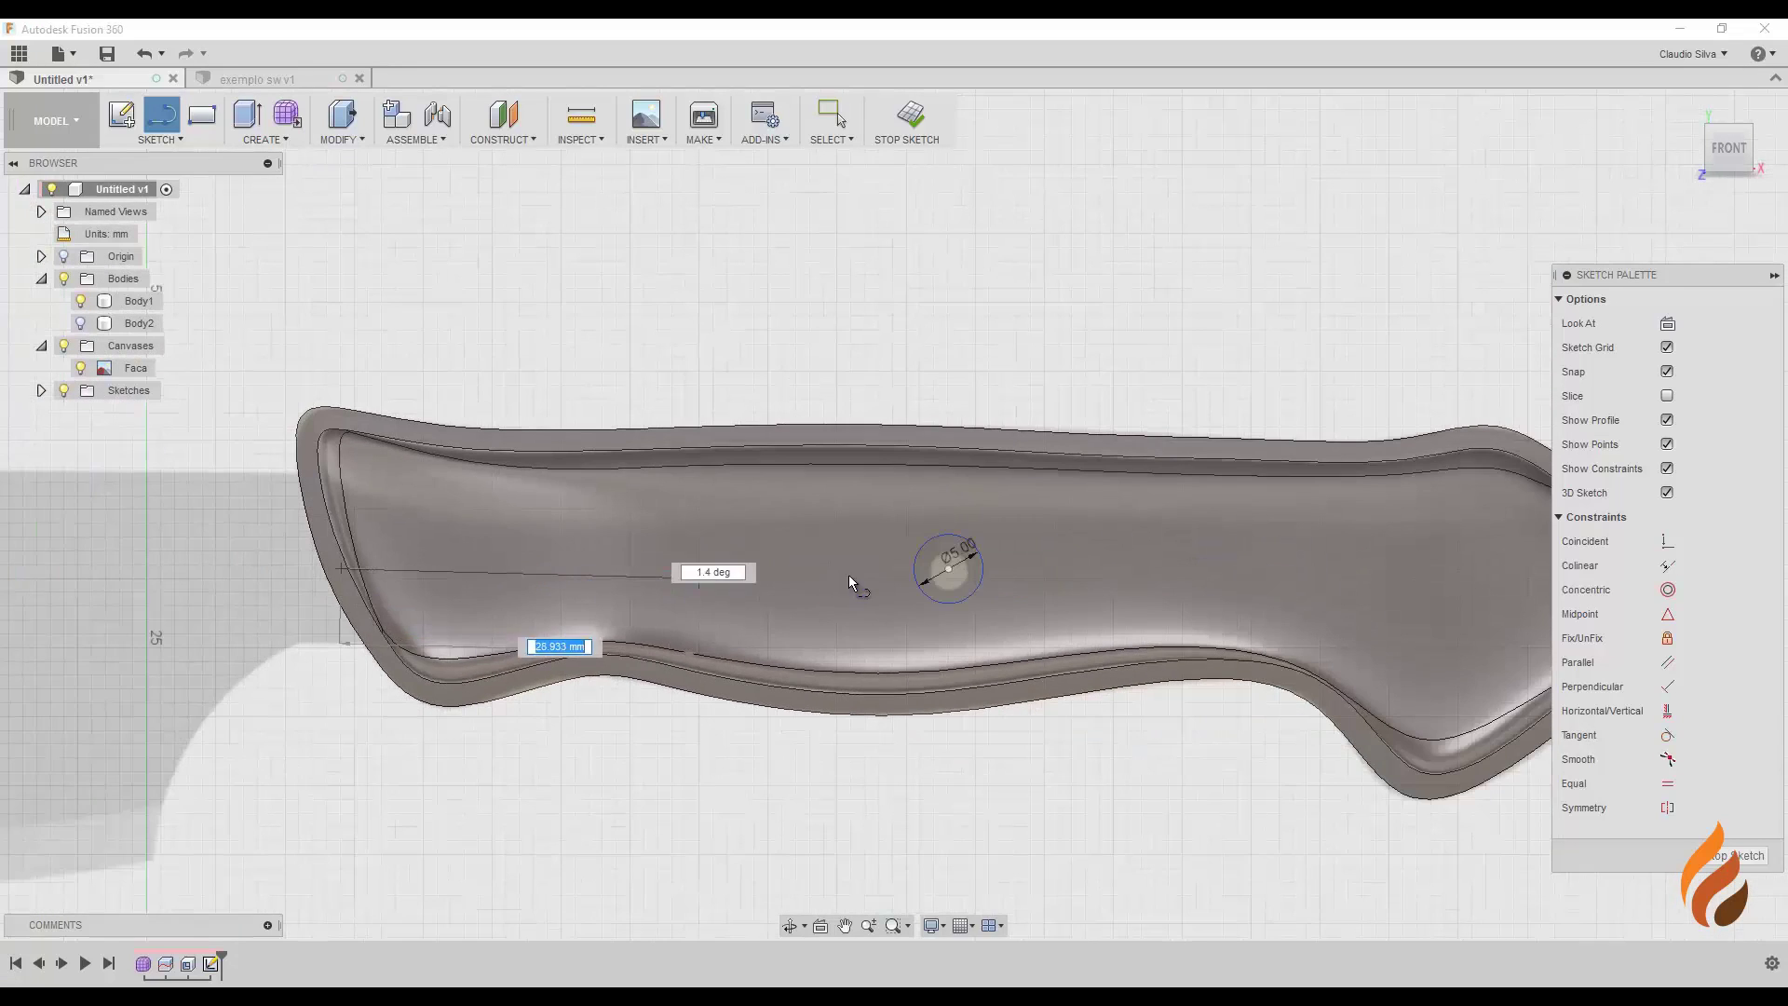
middle_click_drag(1007, 567, 730, 557)
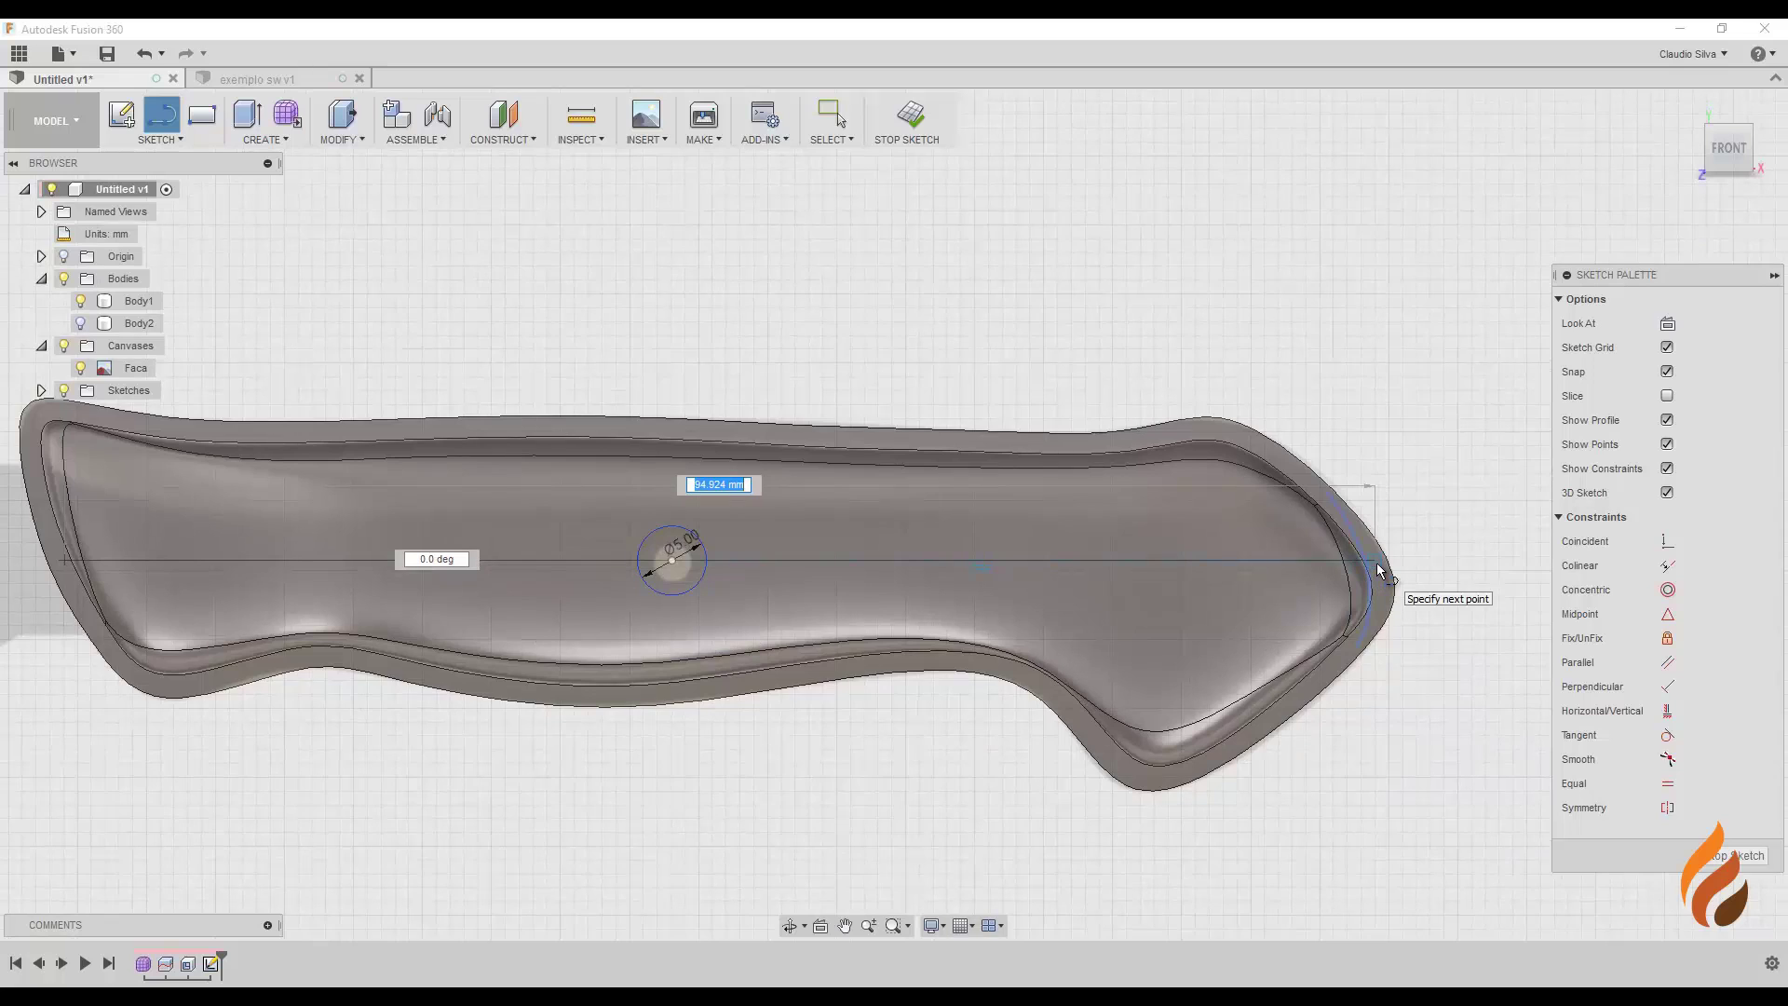
scroll(1379, 570, "up", 4)
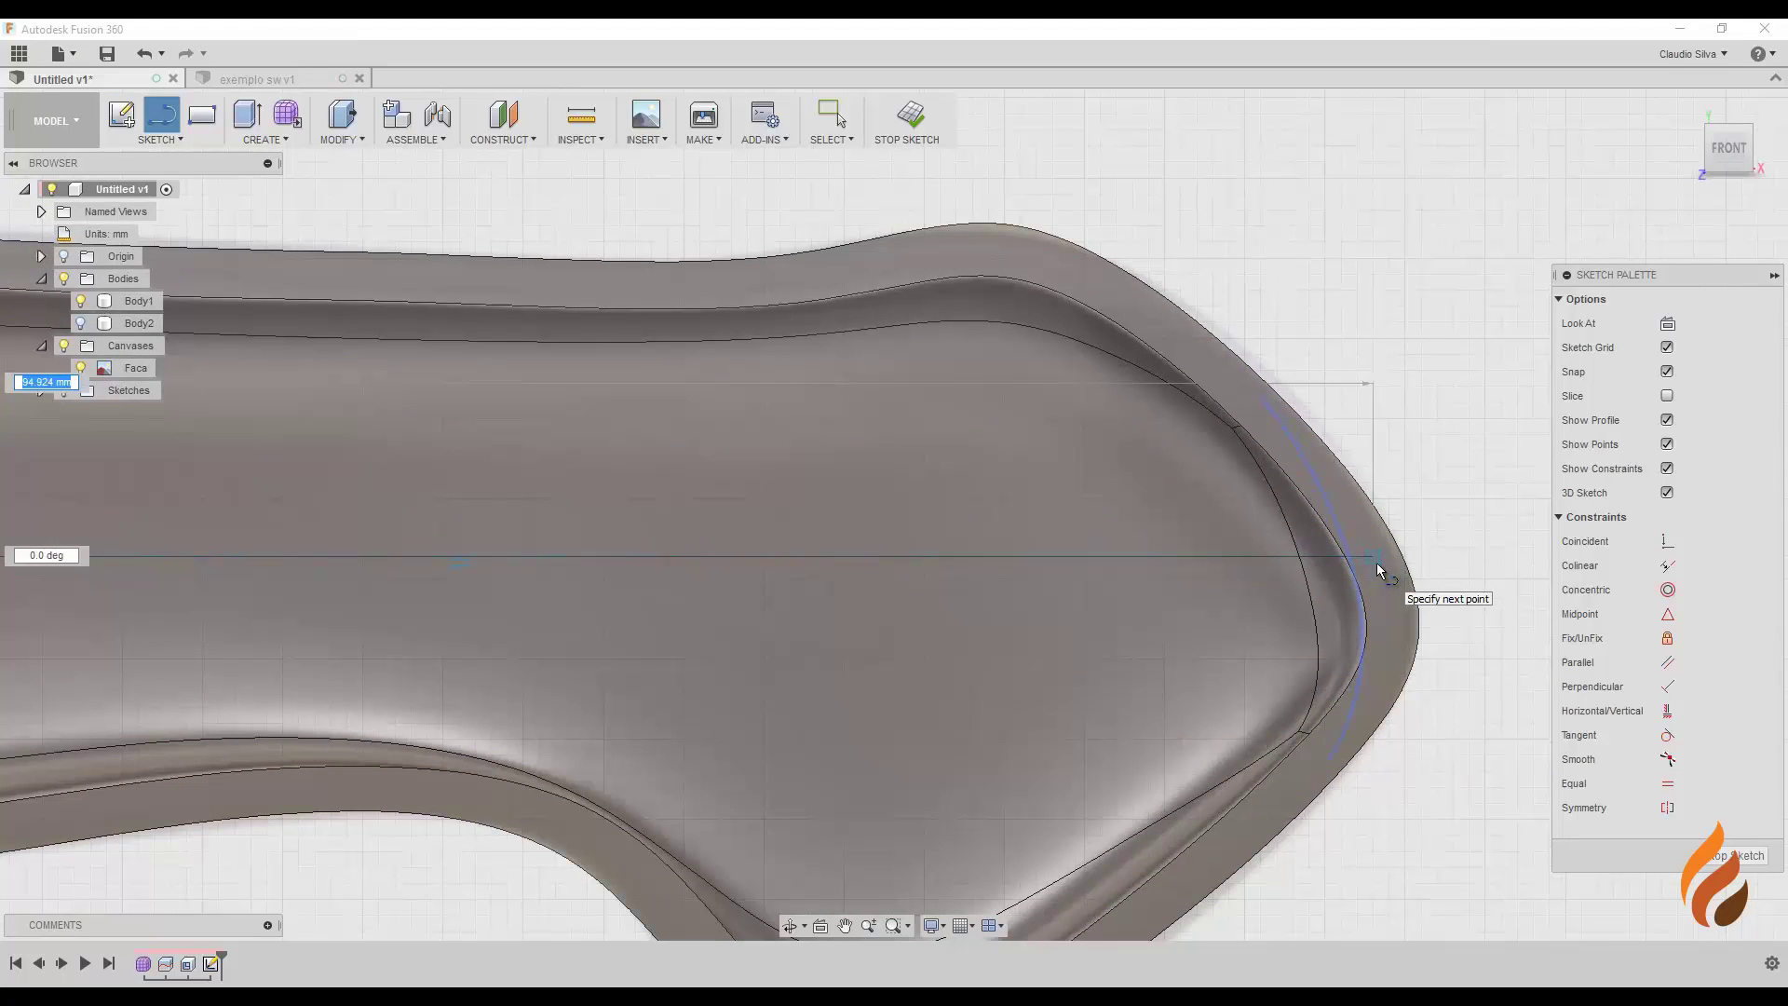
left_click(1377, 562)
scroll(1127, 624, "down", 2)
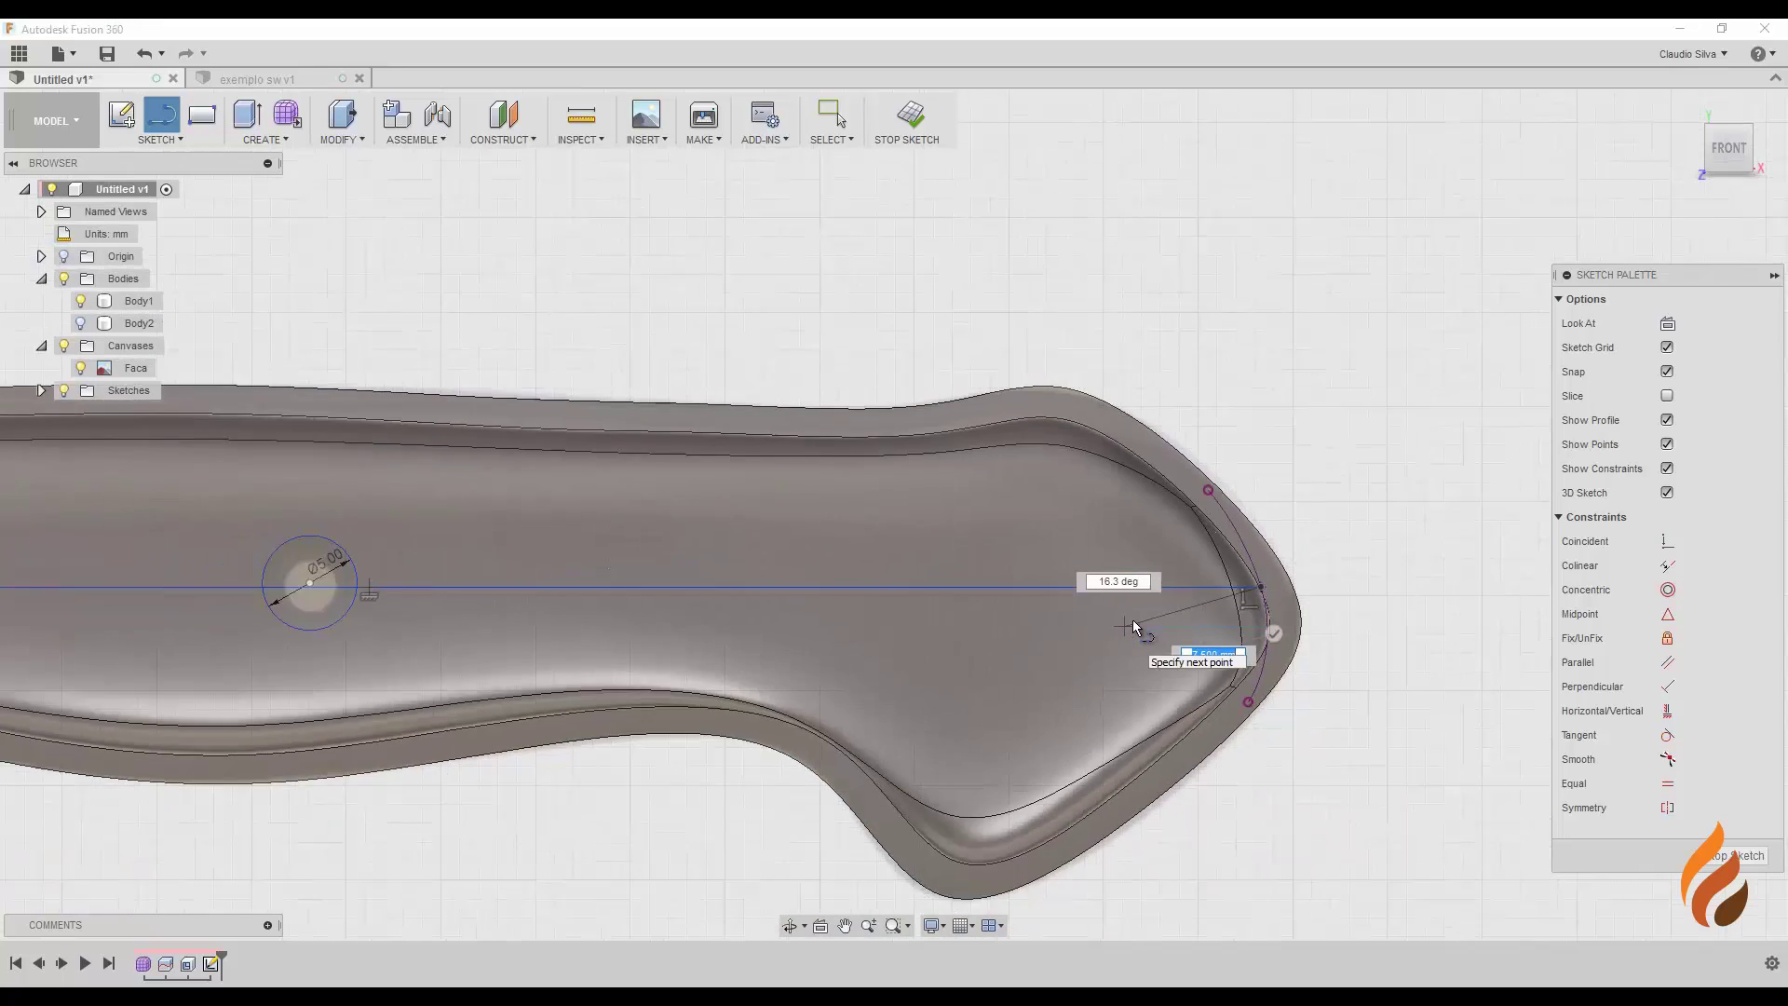
scroll(1061, 677, "down", 3)
key("Escape")
scroll(838, 549, "up", 3)
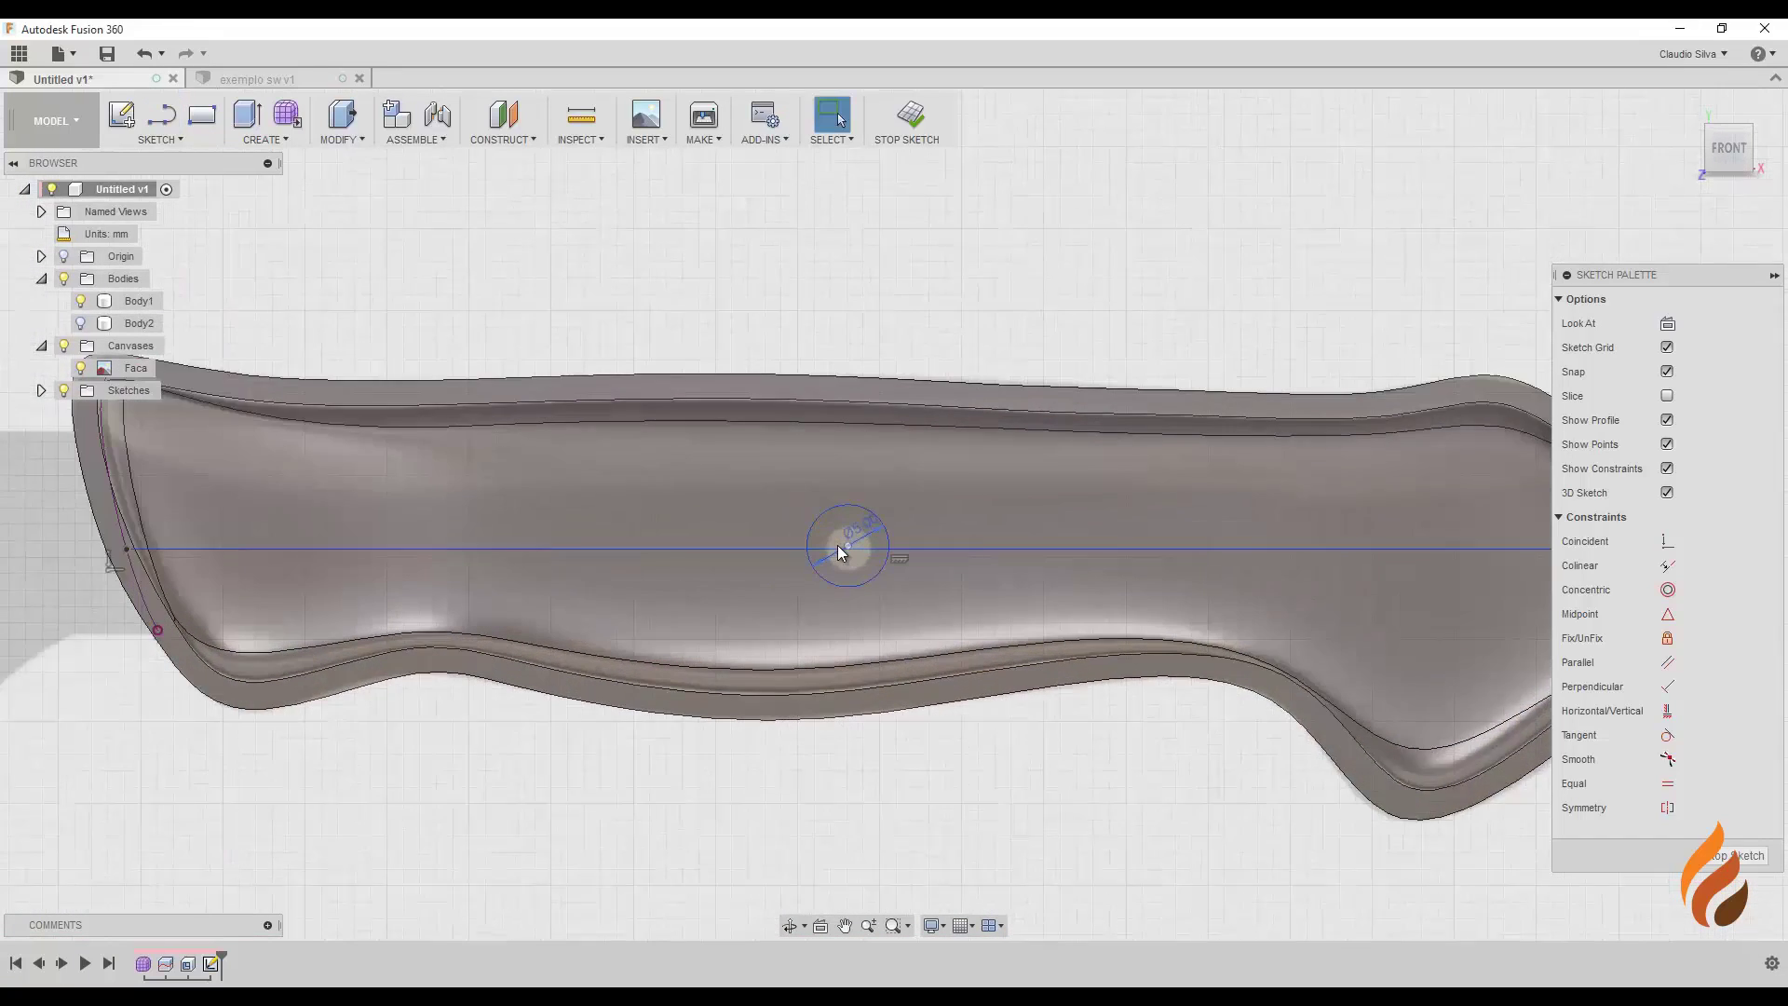
scroll(843, 522, "up", 1)
scroll(904, 431, "up", 1)
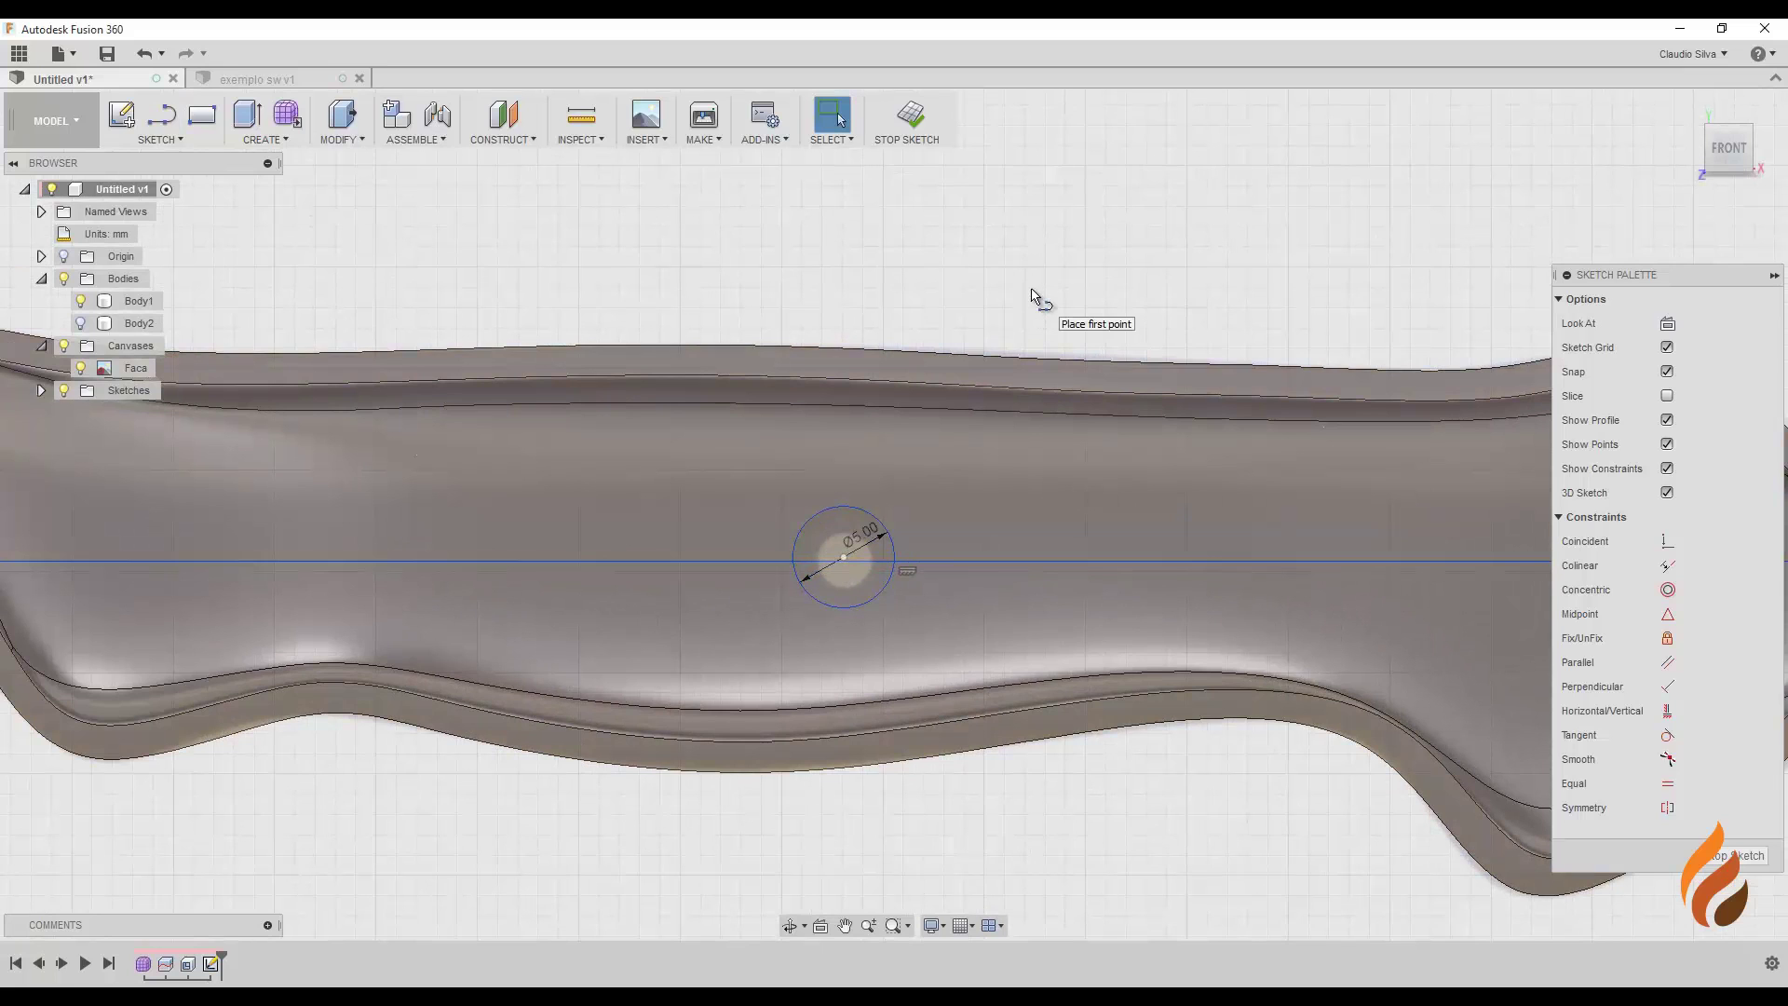
Step: Draw a vertical line through the circle centre from the handle's top edge to bottom edge
key("l")
scroll(820, 514, "up", 1)
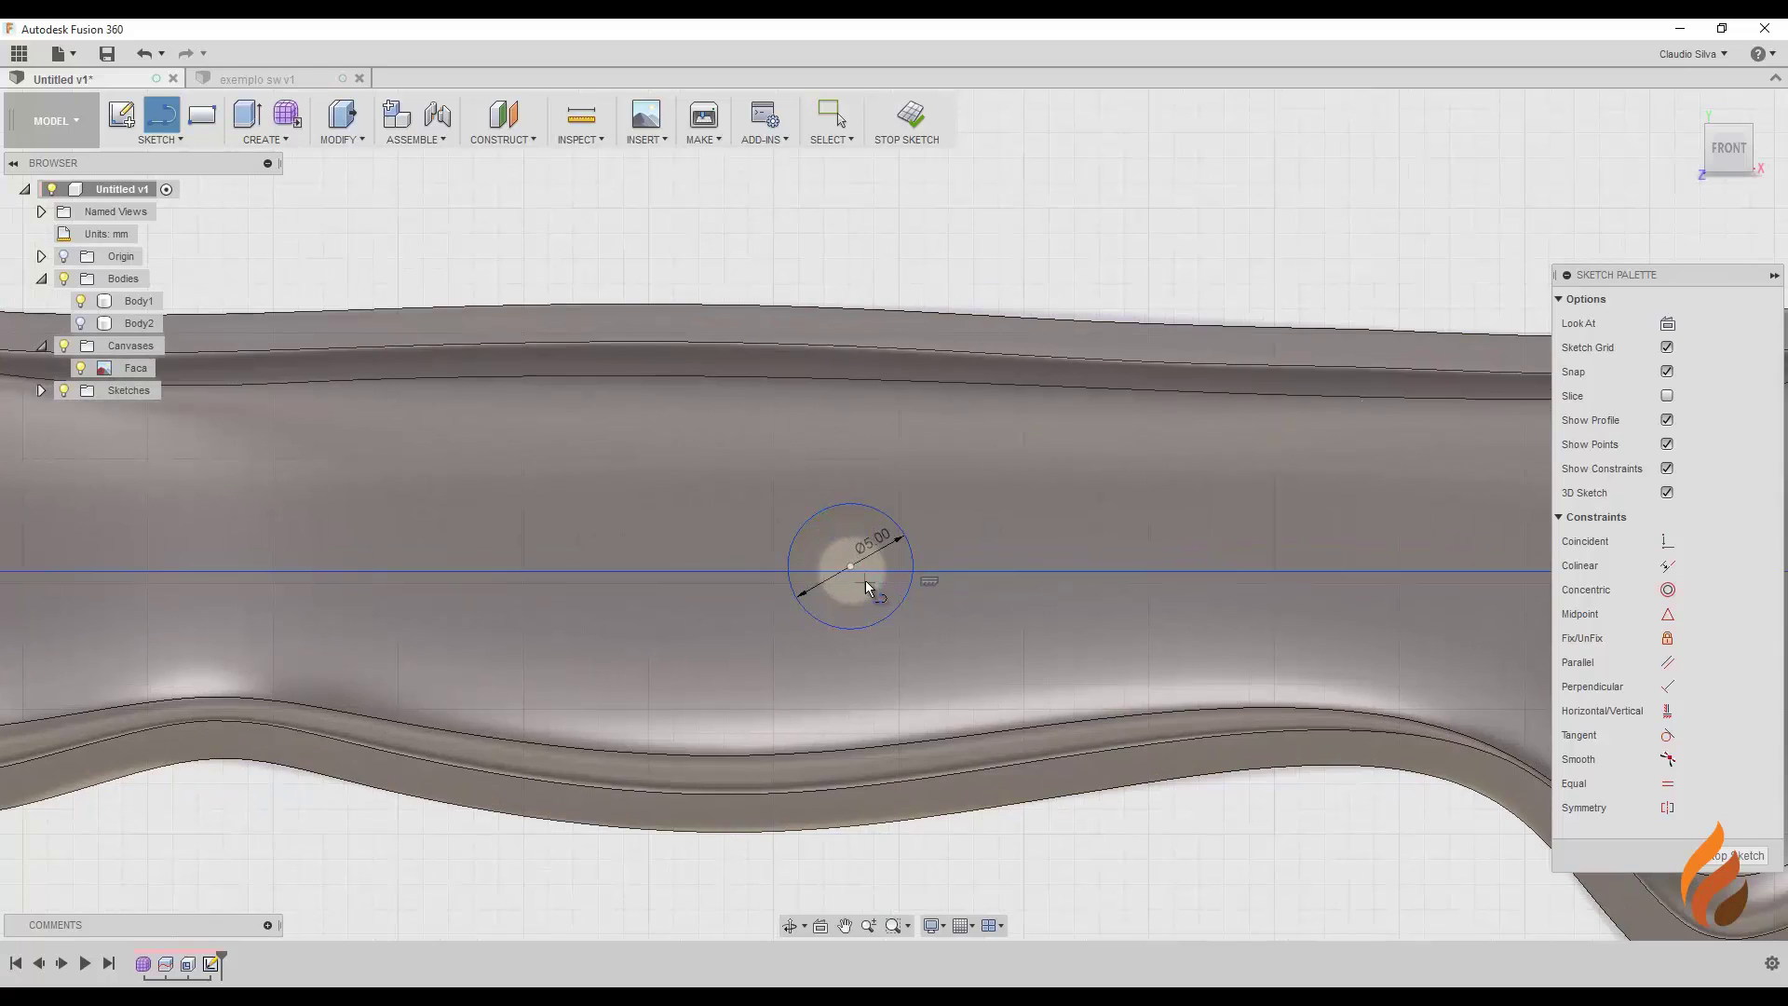
scroll(864, 581, "up", 1)
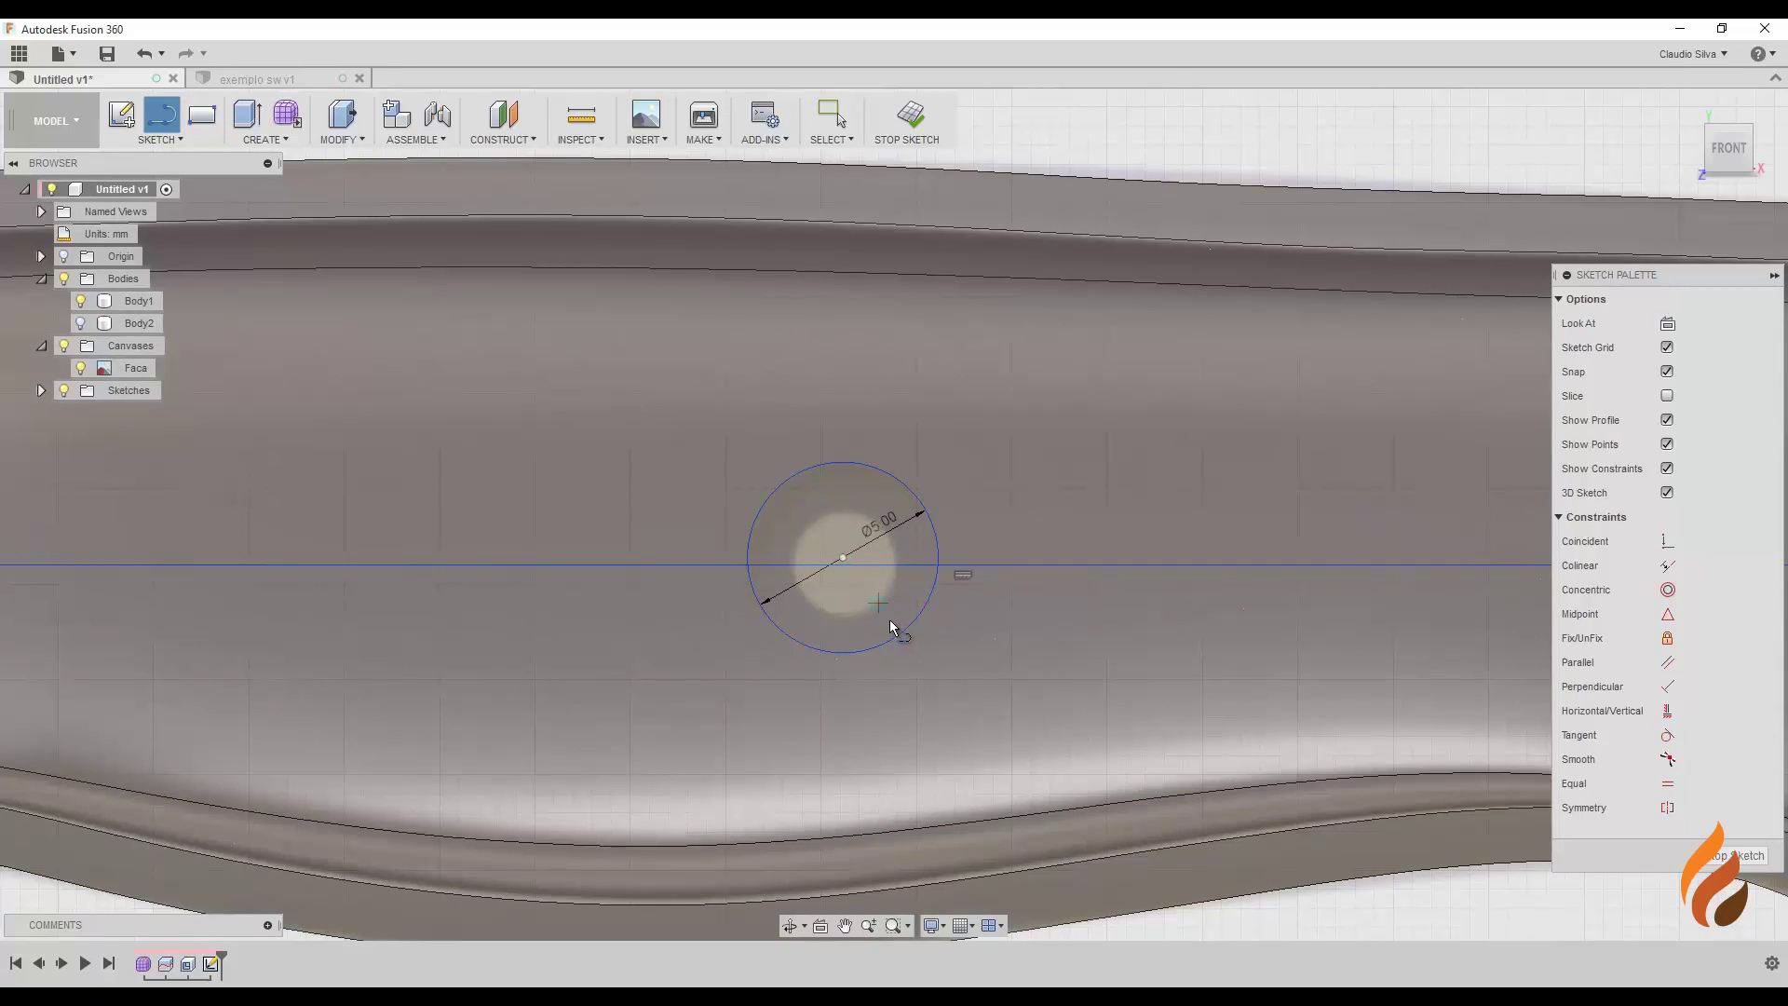
scroll(891, 627, "down", 2)
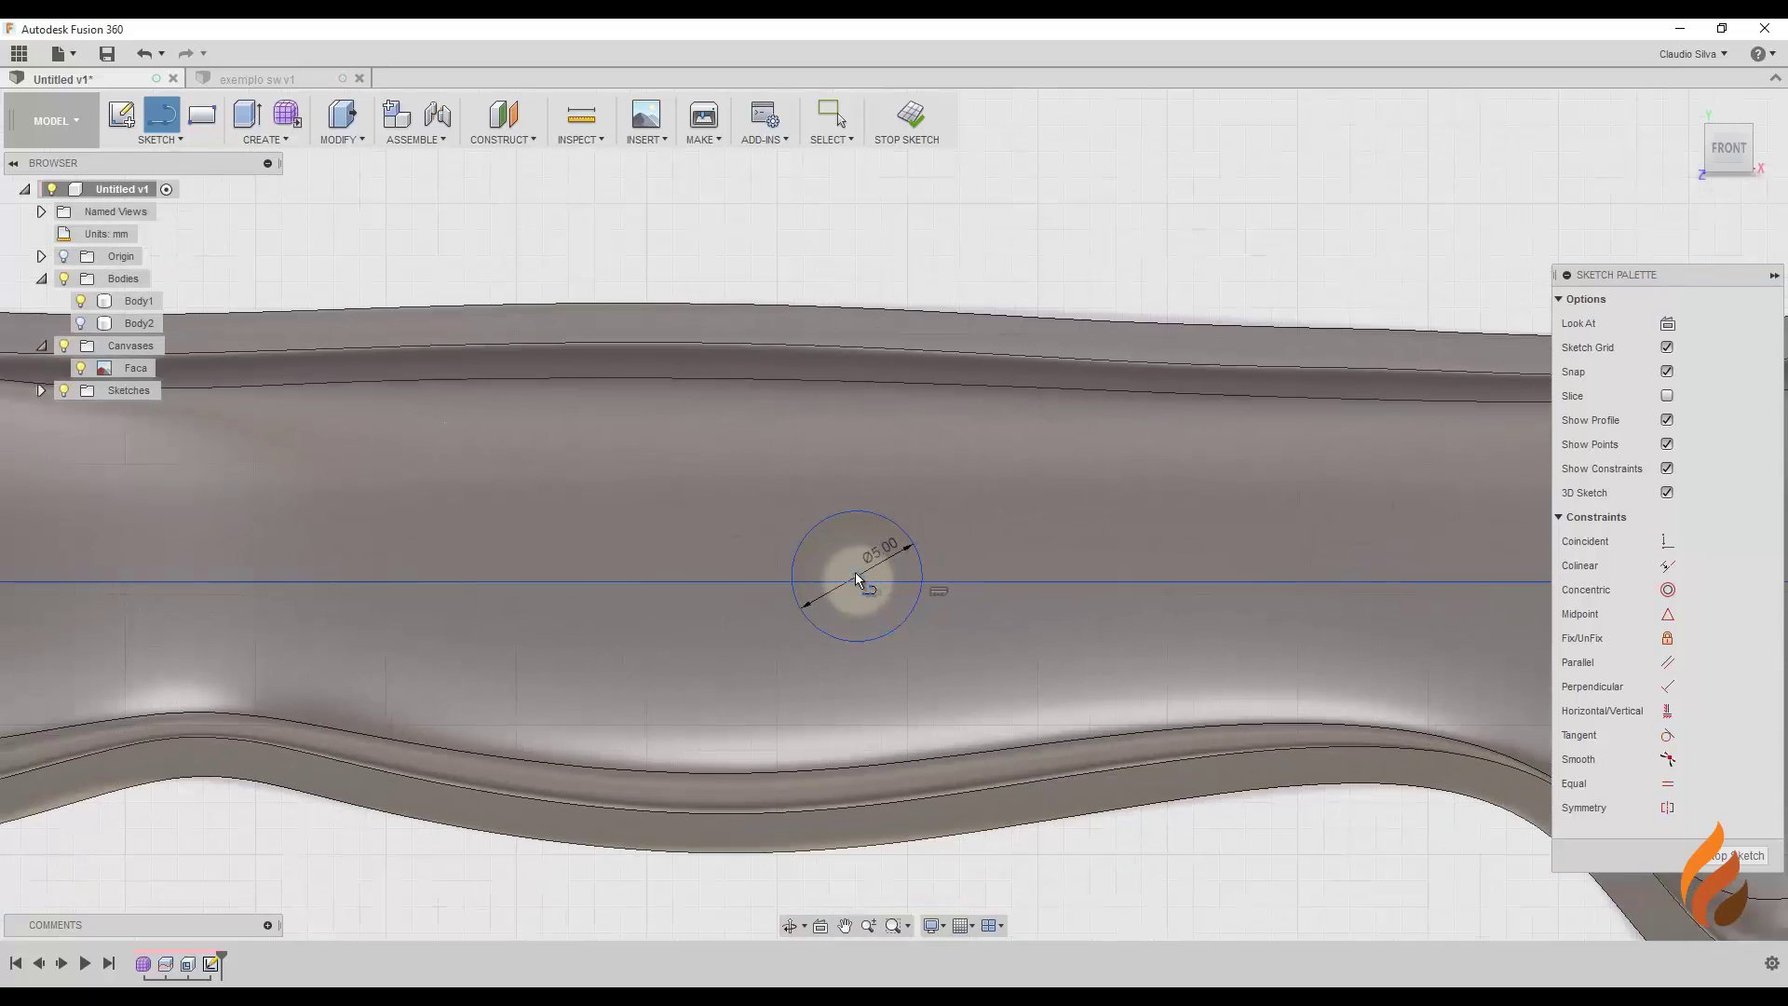
left_click(856, 575)
left_click(854, 328)
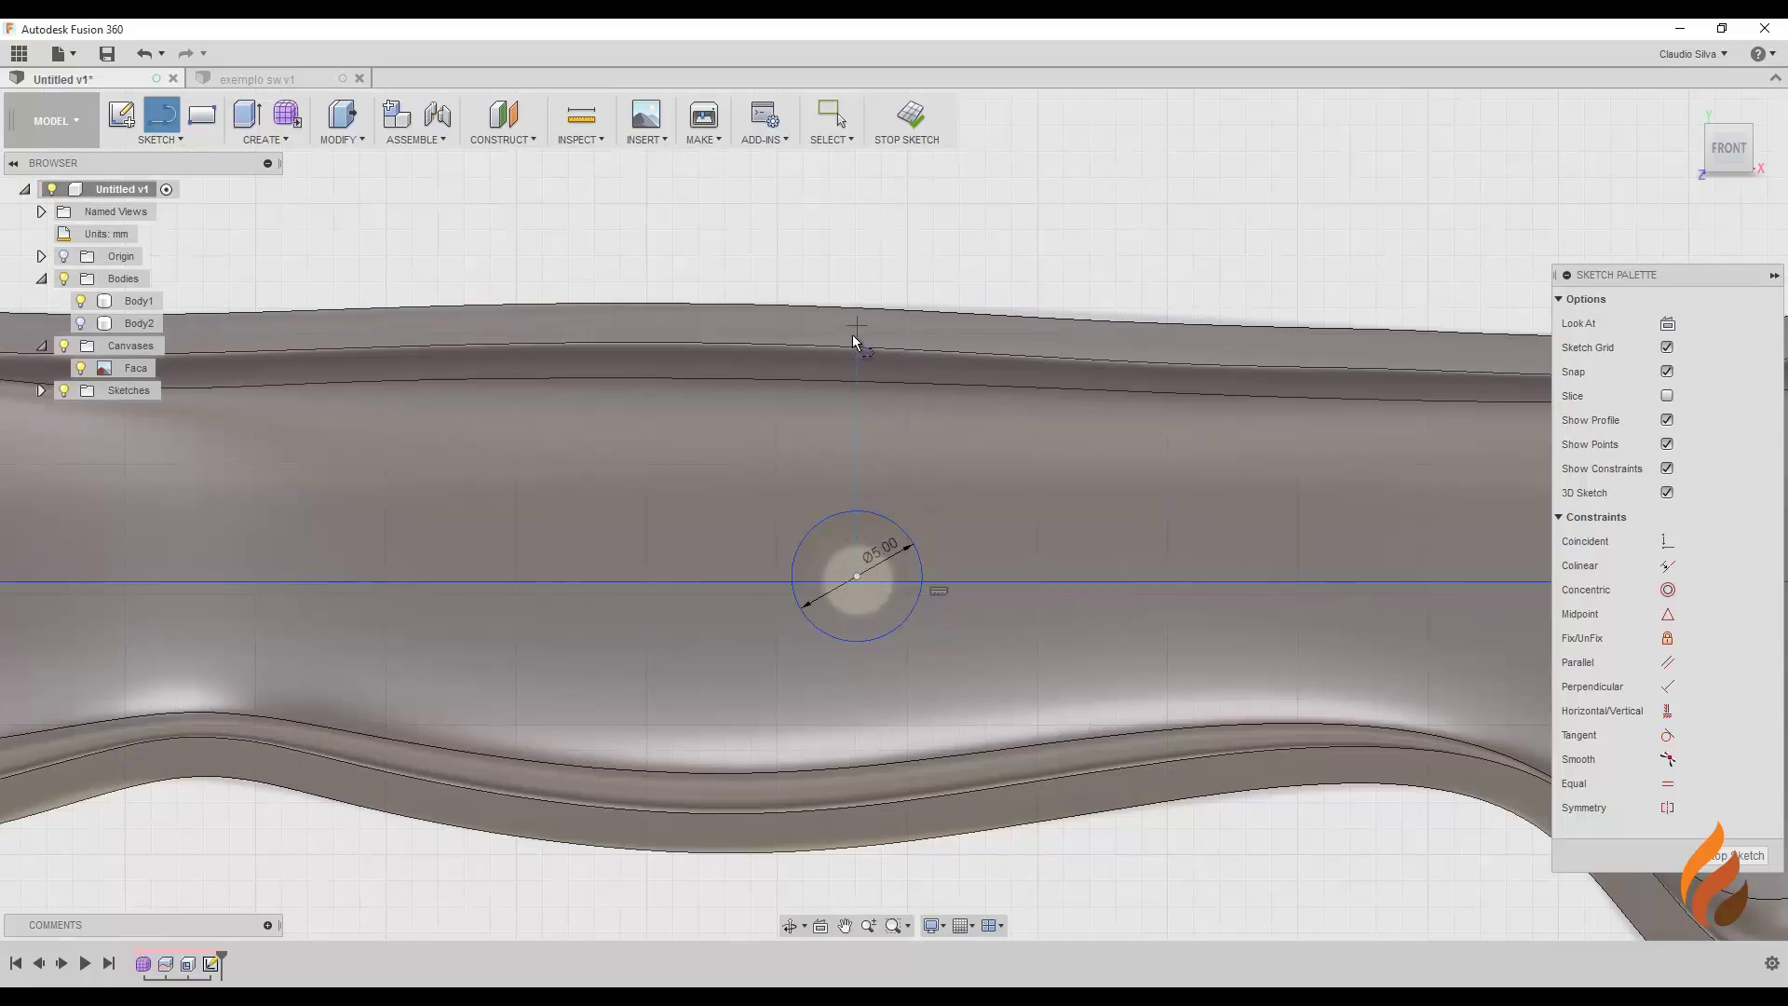
left_click(857, 571)
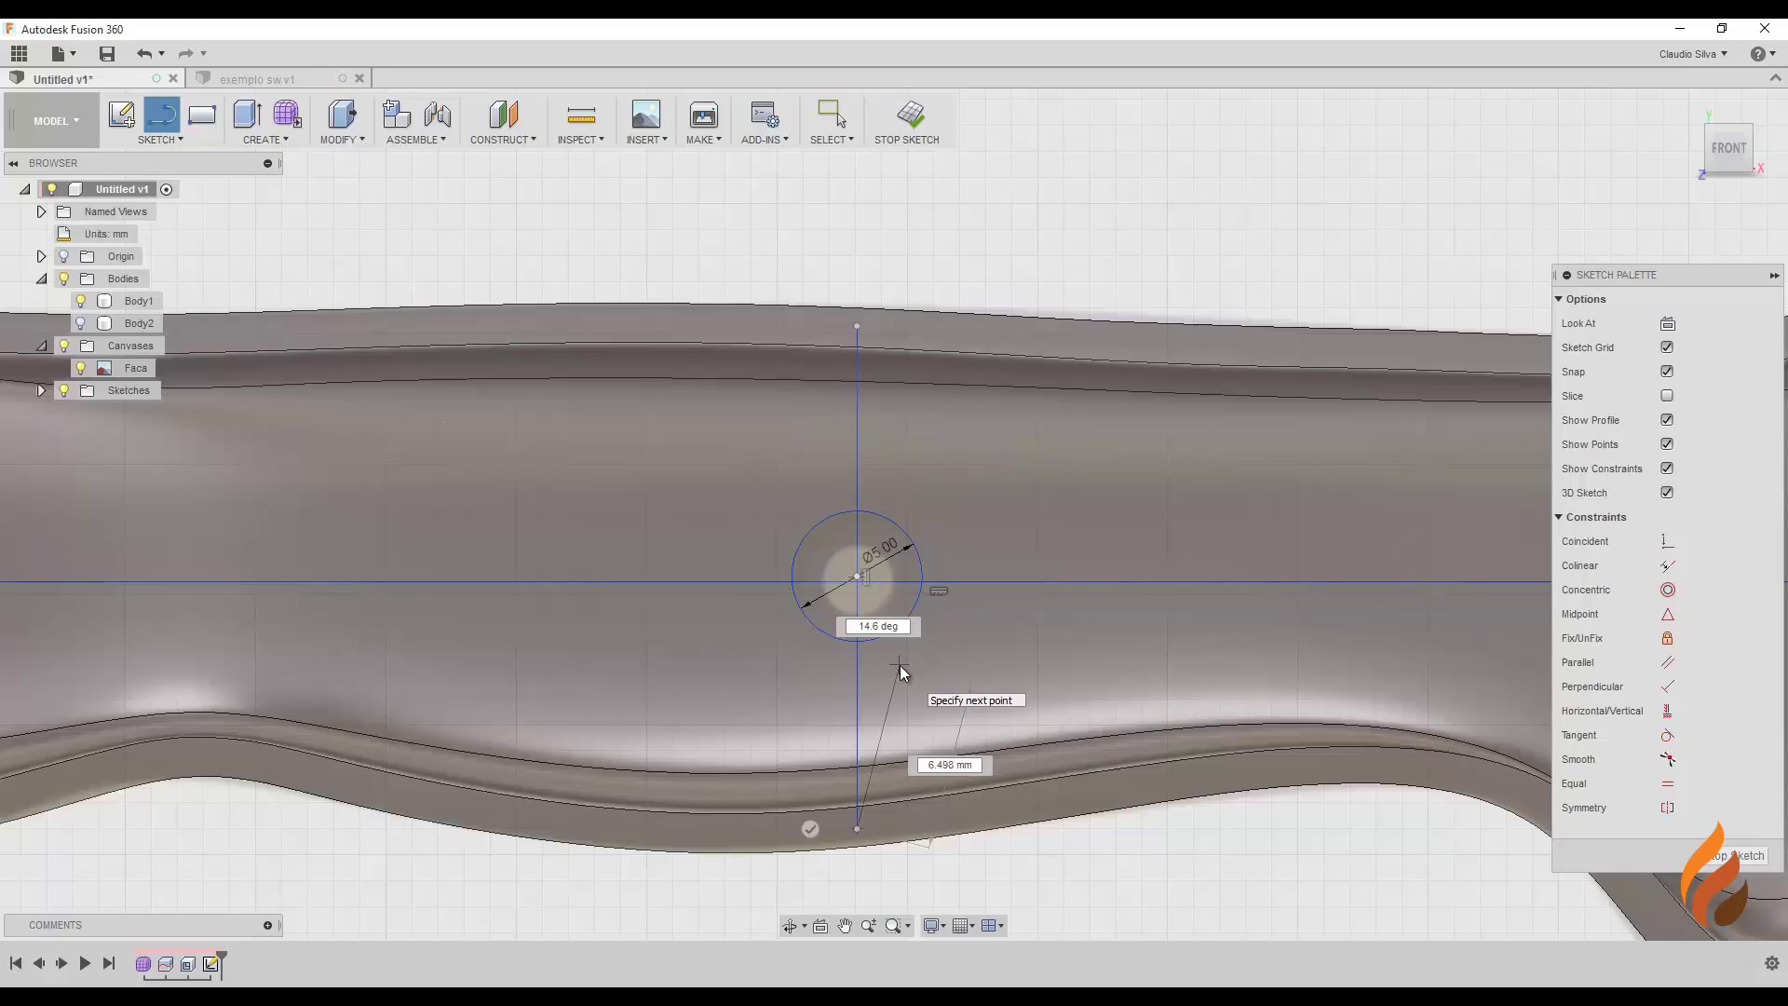
key("Escape")
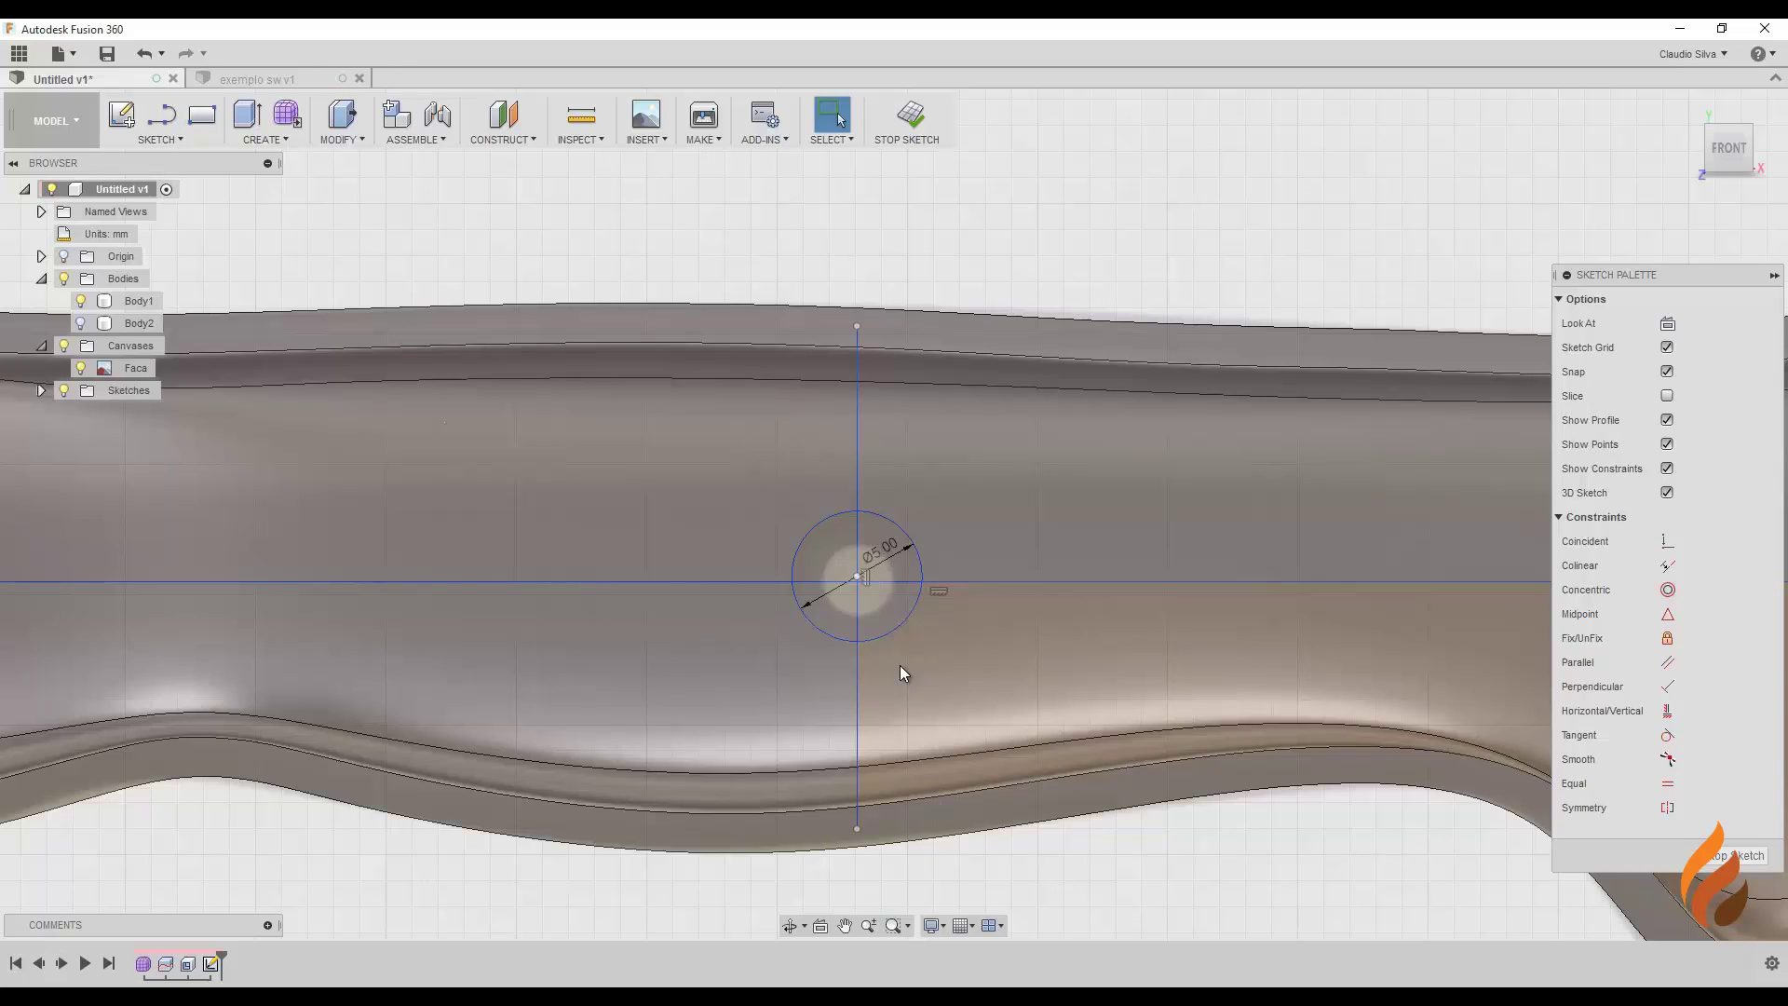
Step: Make the circle's centre coincident with the horizontal line
scroll(881, 590, "up", 2)
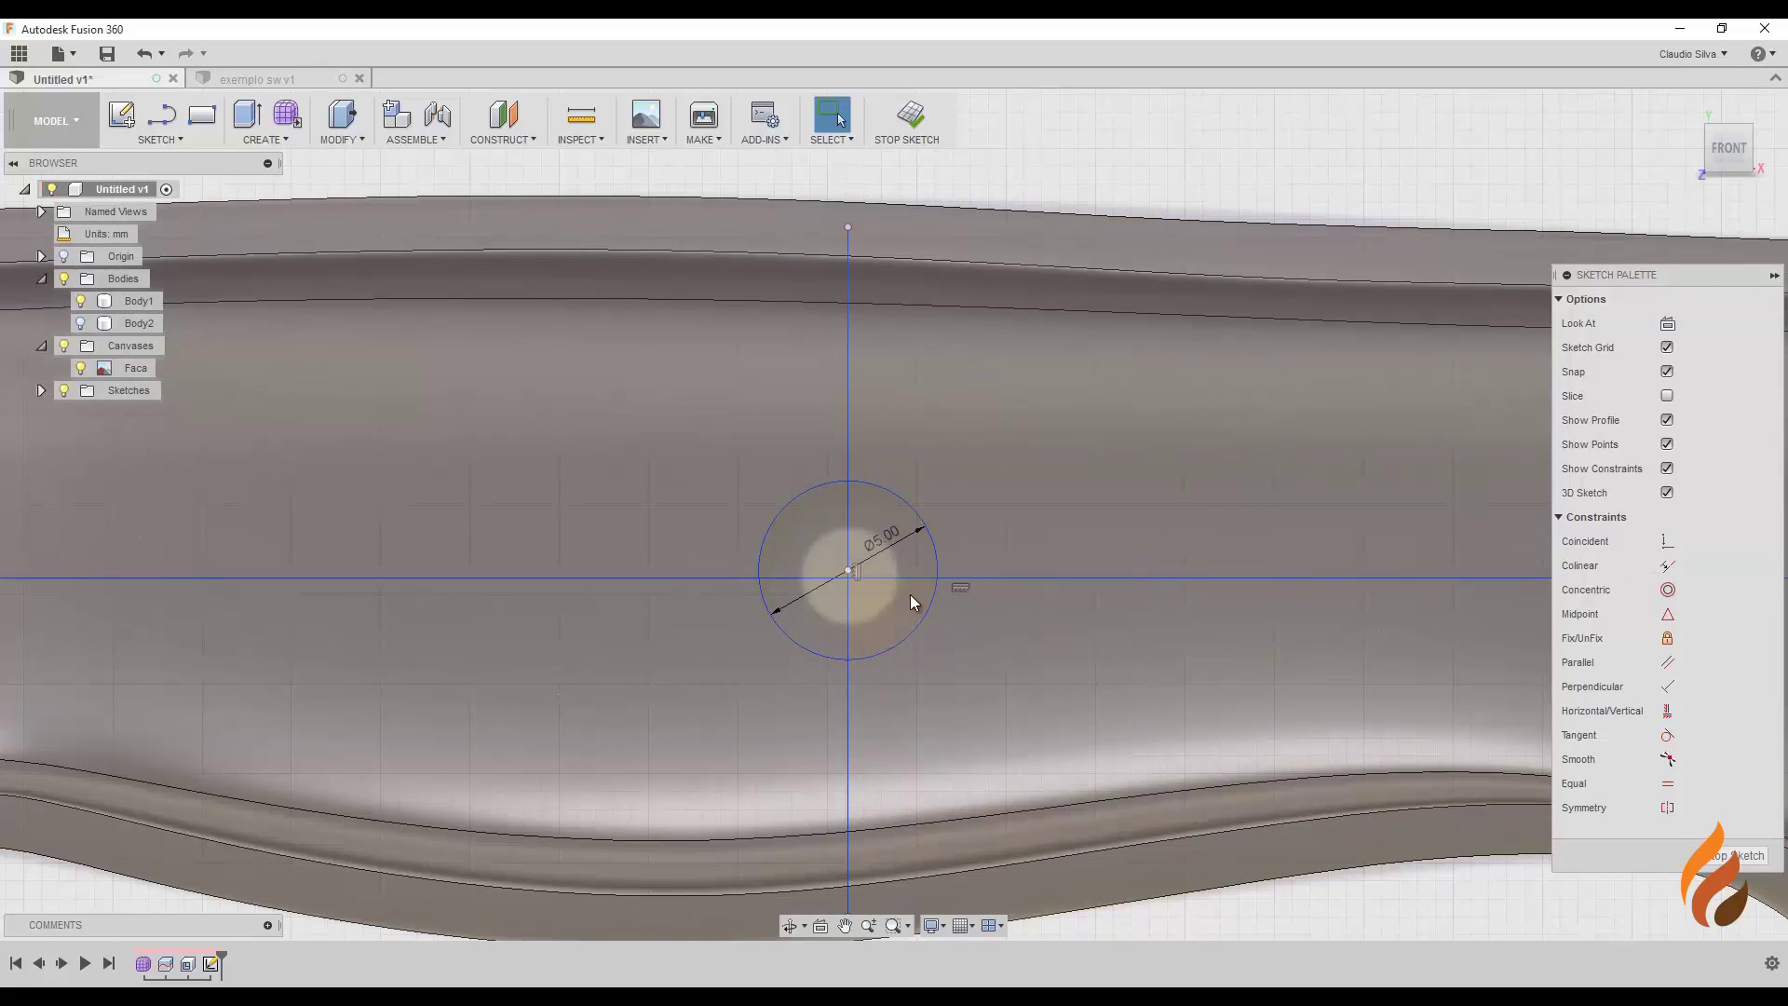
left_click(1667, 545)
left_click(896, 578)
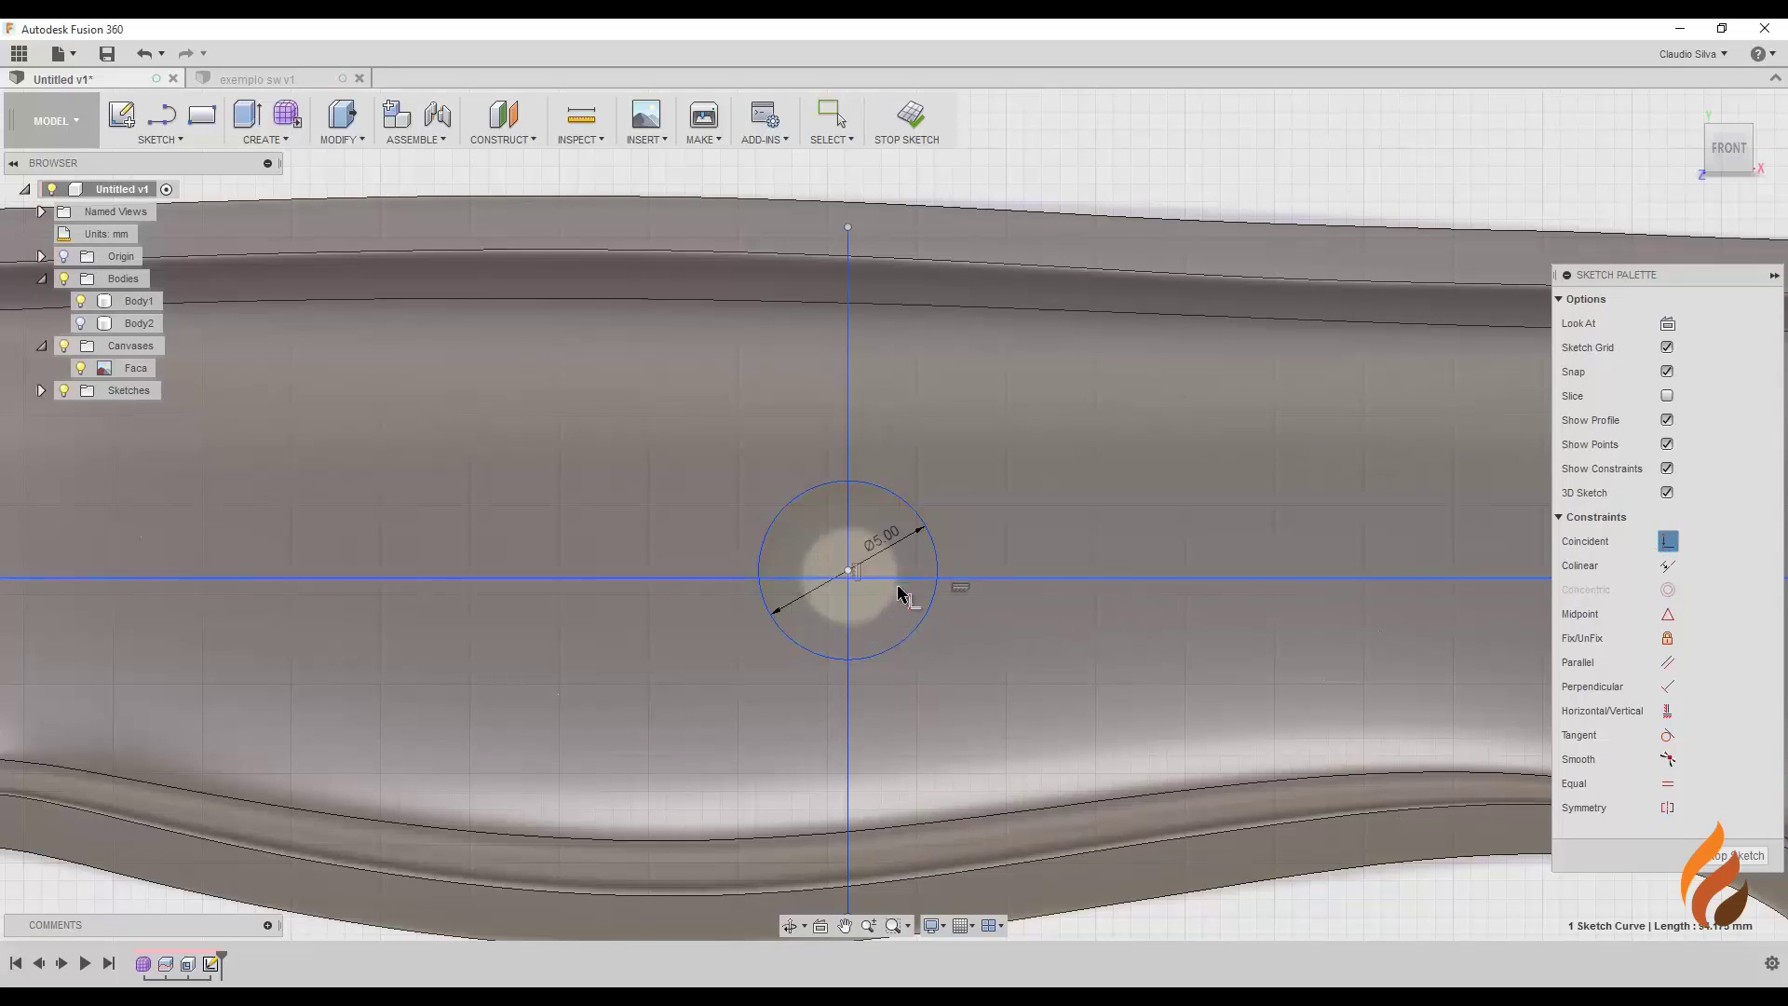
left_click(849, 570)
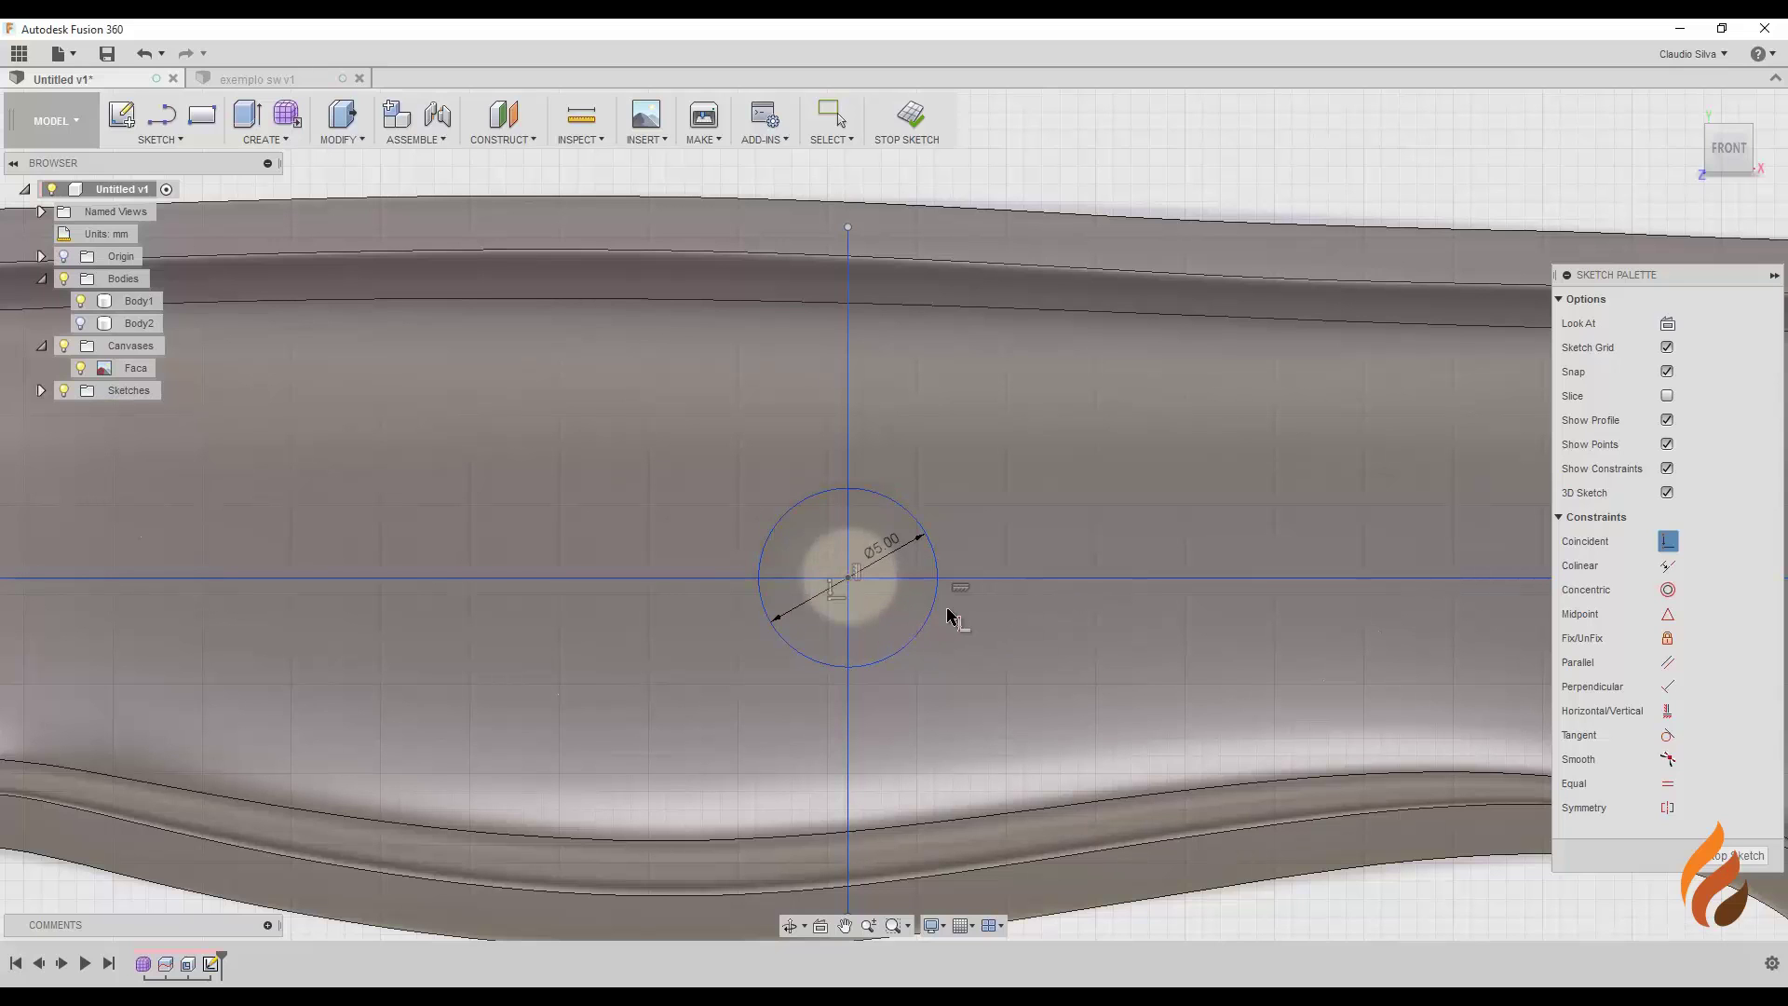
Step: Finish the sketch
scroll(950, 611, "down", 5)
scroll(950, 611, "down", 3)
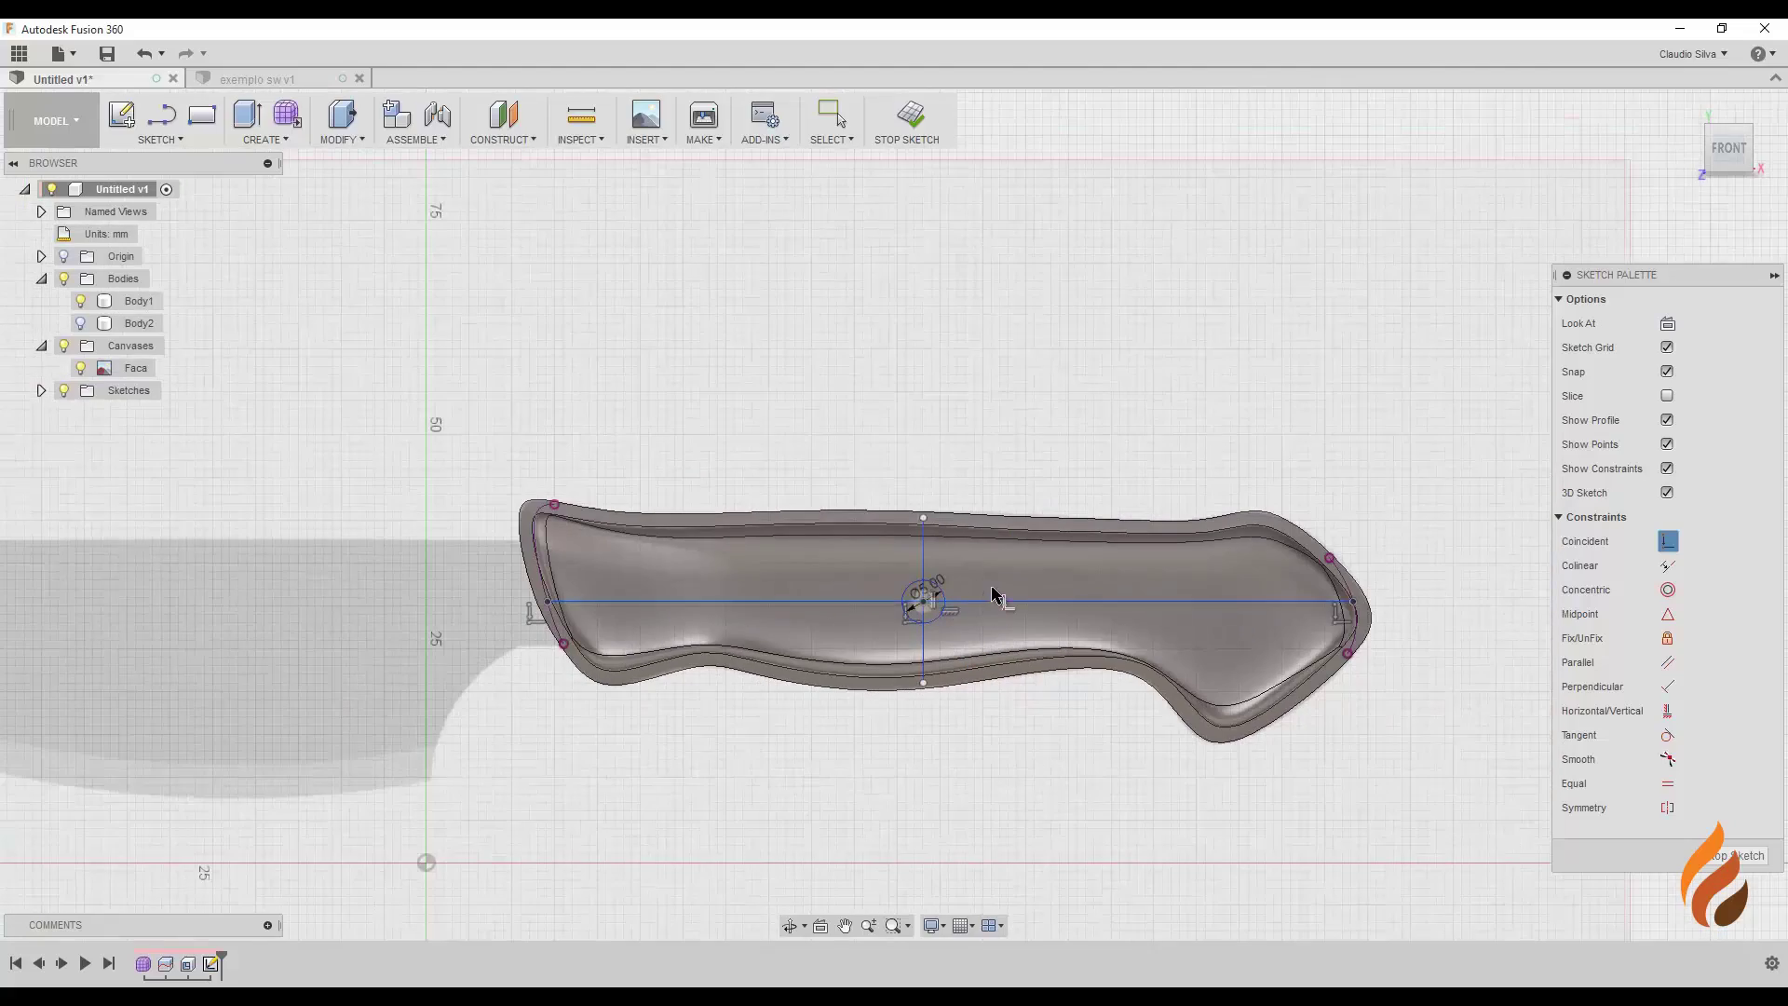
mouse_move(992, 587)
middle_mouse_down("shift")
mouse_move(922, 599)
mouse_move(941, 622)
middle_mouse_up("shift")
scroll(950, 615, "up", 2)
scroll(935, 596, "up", 2)
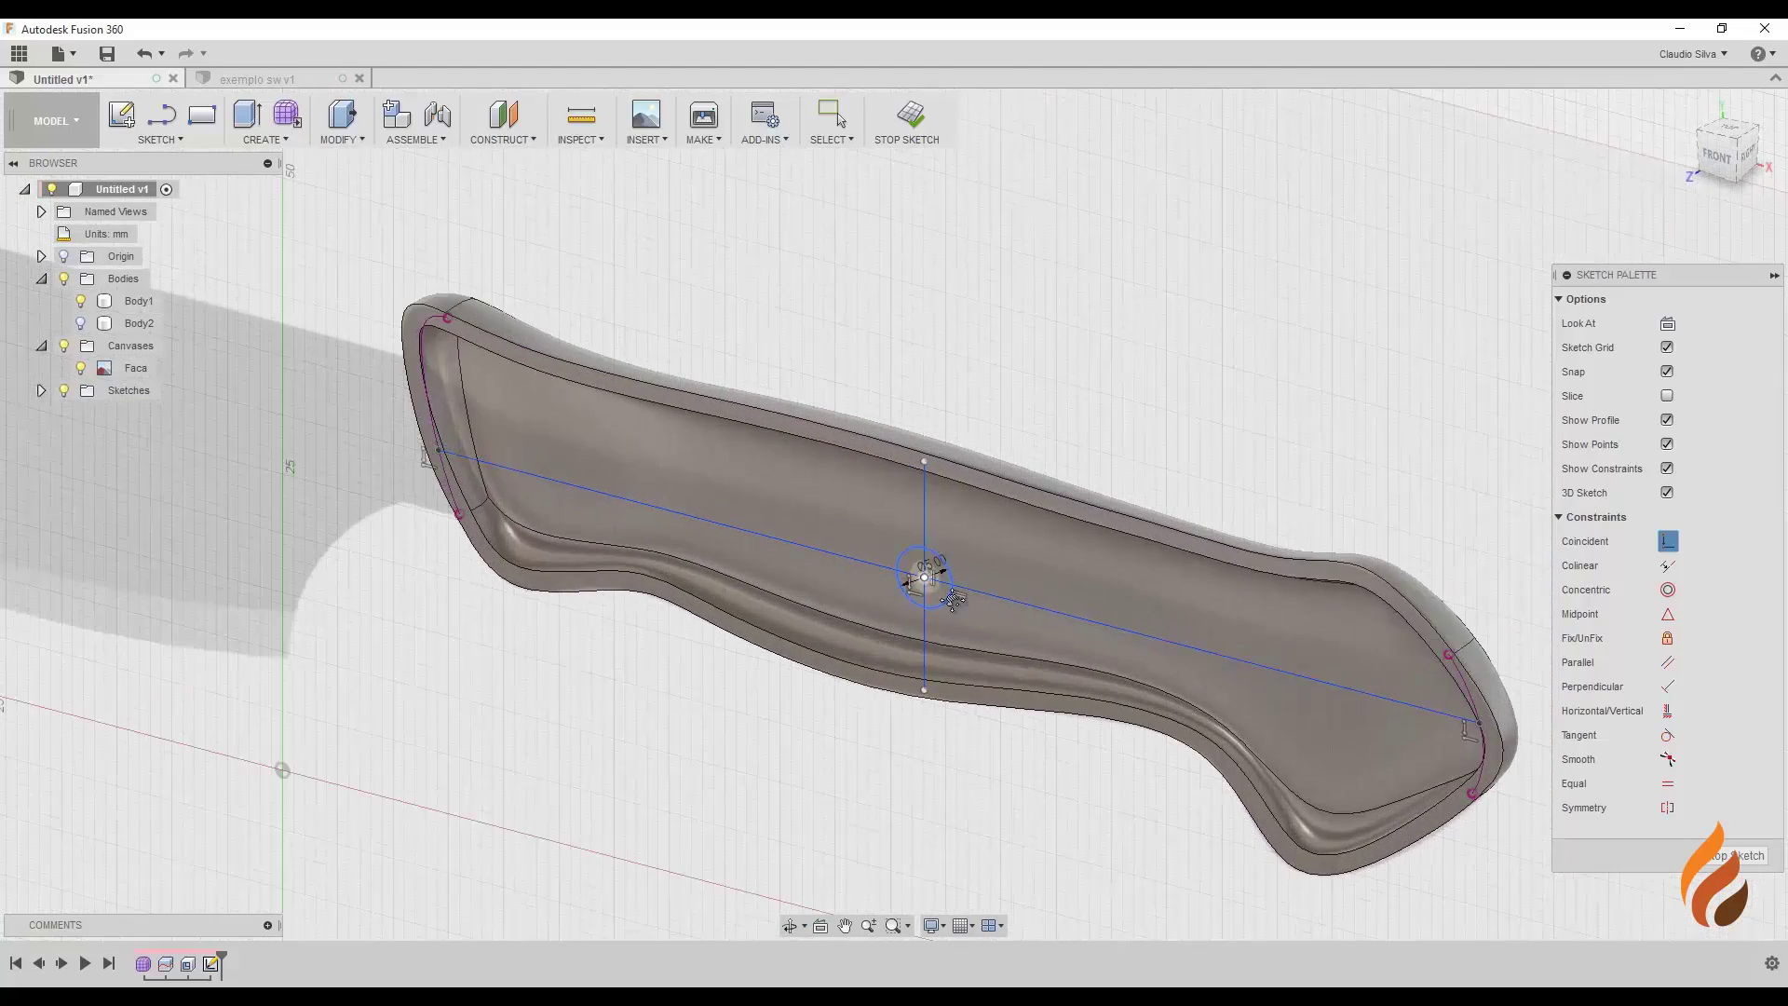
scroll(918, 587, "up", 2)
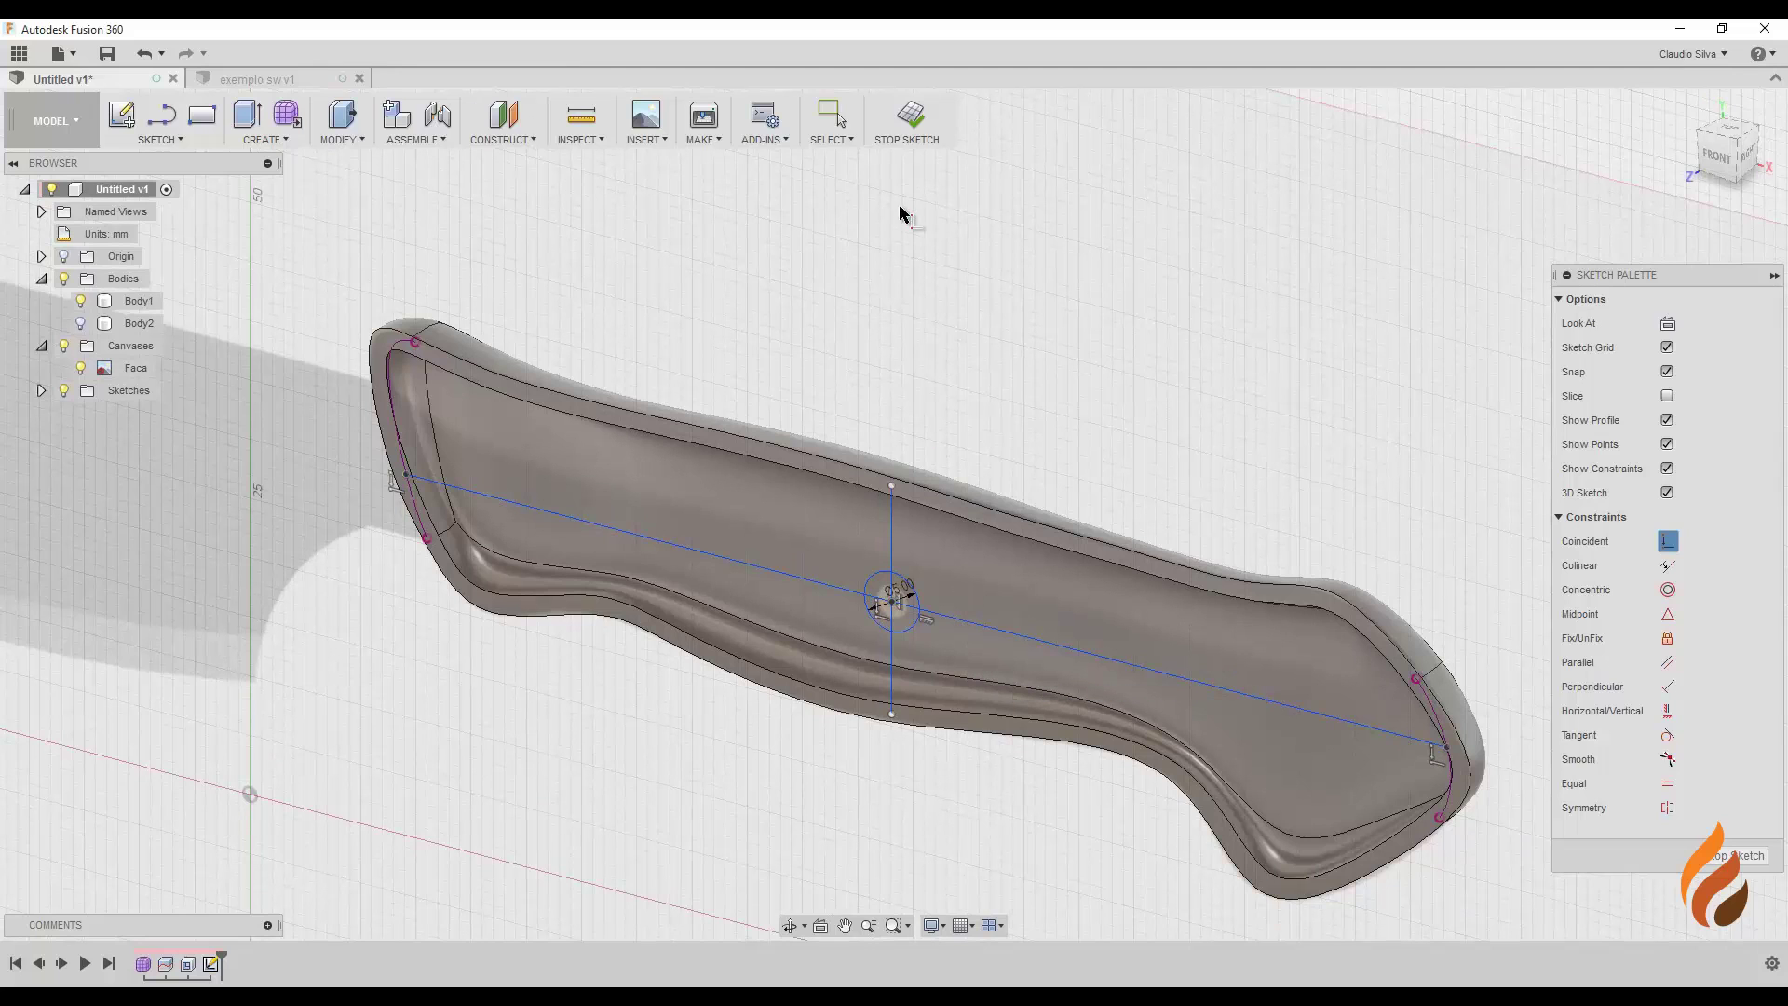
left_click(908, 119)
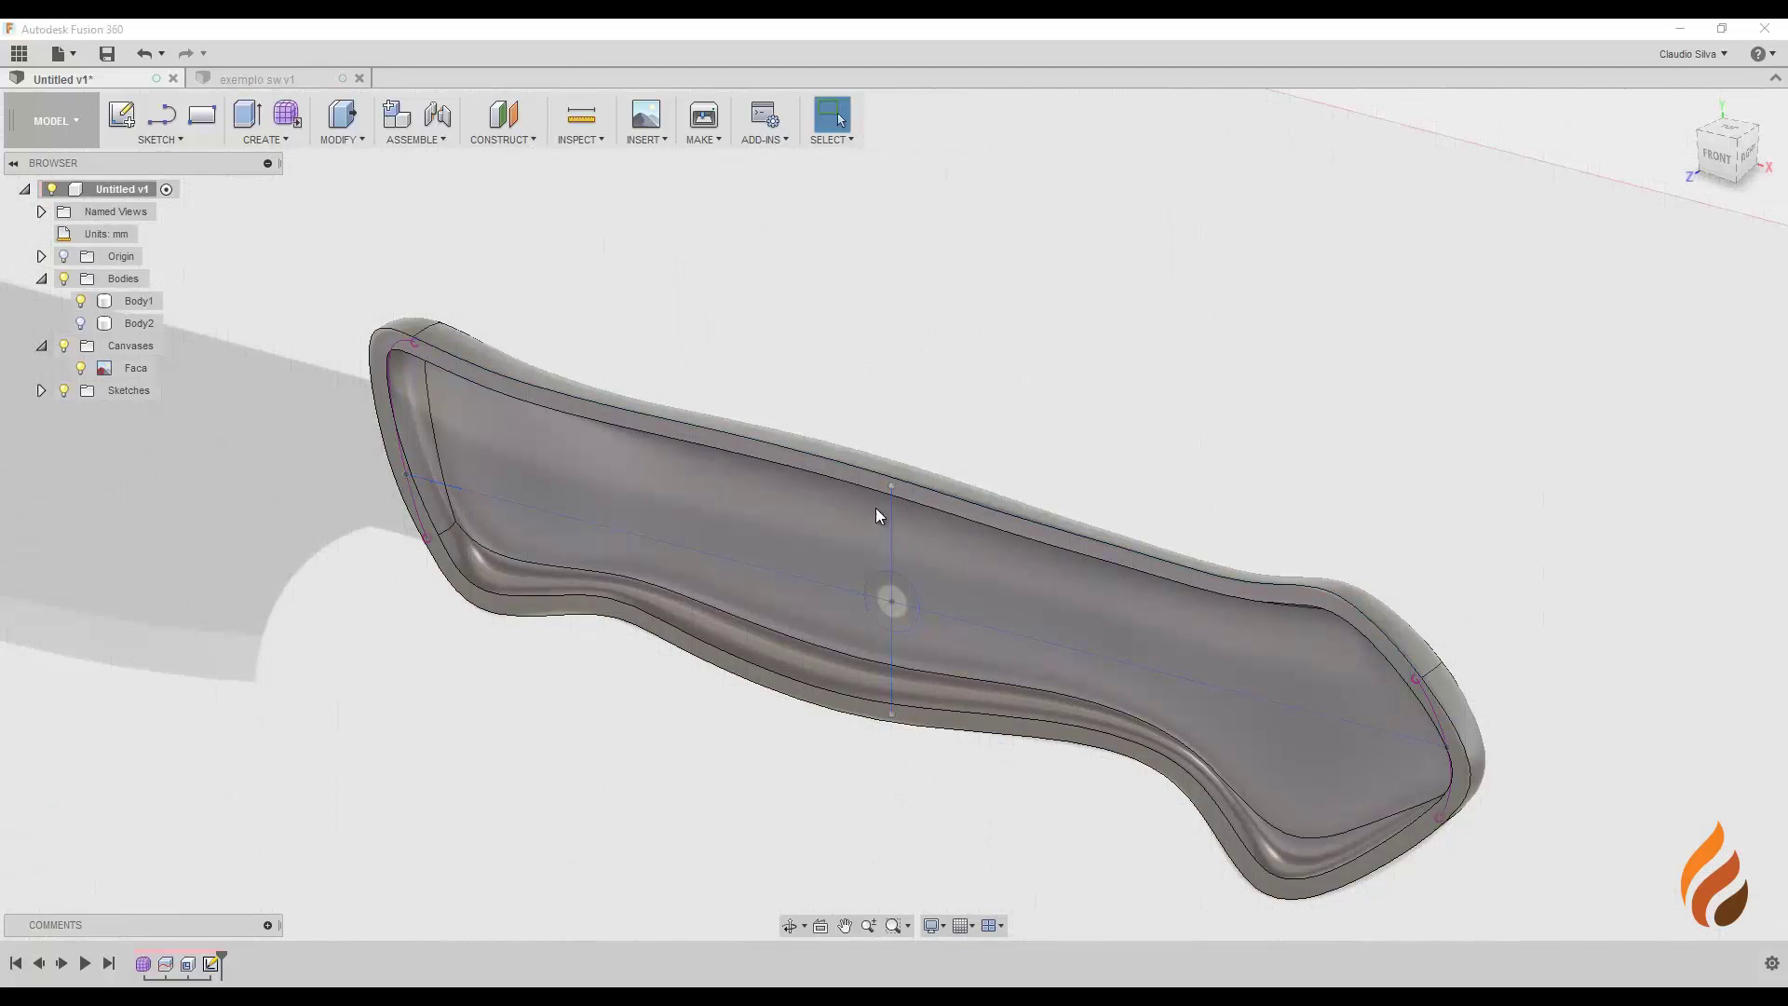
Step: Hide the Faca canvas reference image
mouse_move(876, 512)
middle_mouse_down("shift")
mouse_move(867, 470)
mouse_move(732, 509)
mouse_move(759, 512)
middle_mouse_up("shift")
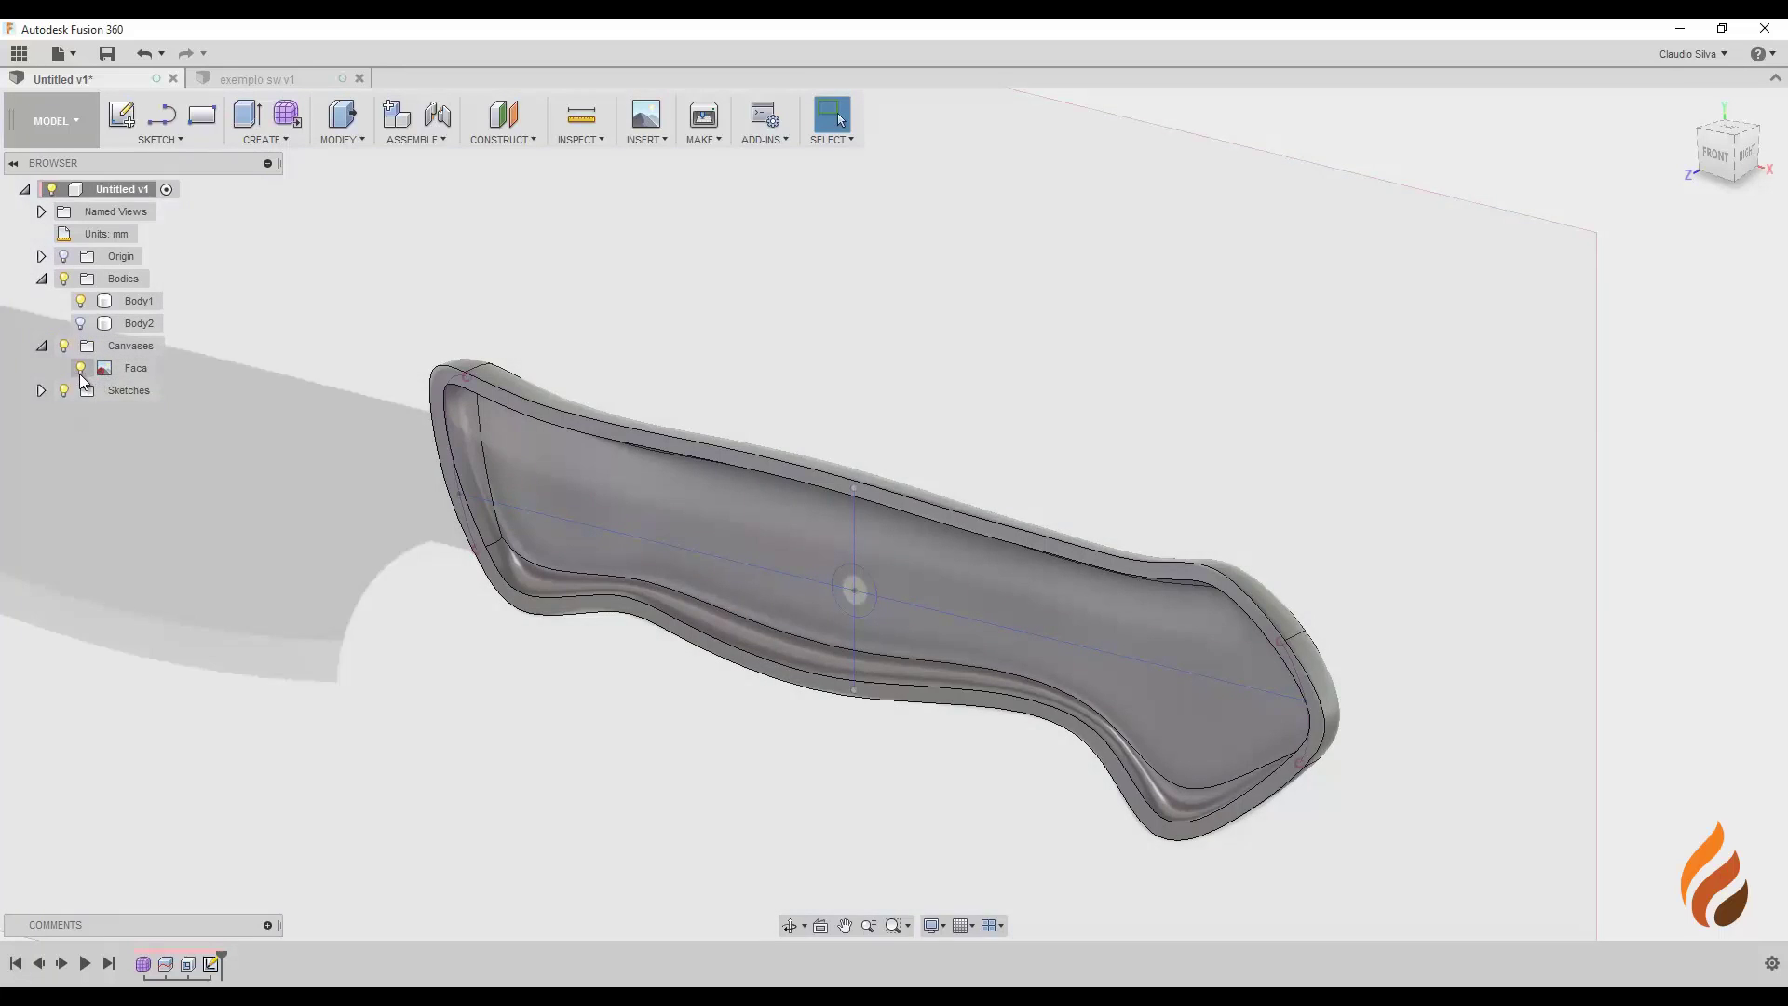
left_click(79, 369)
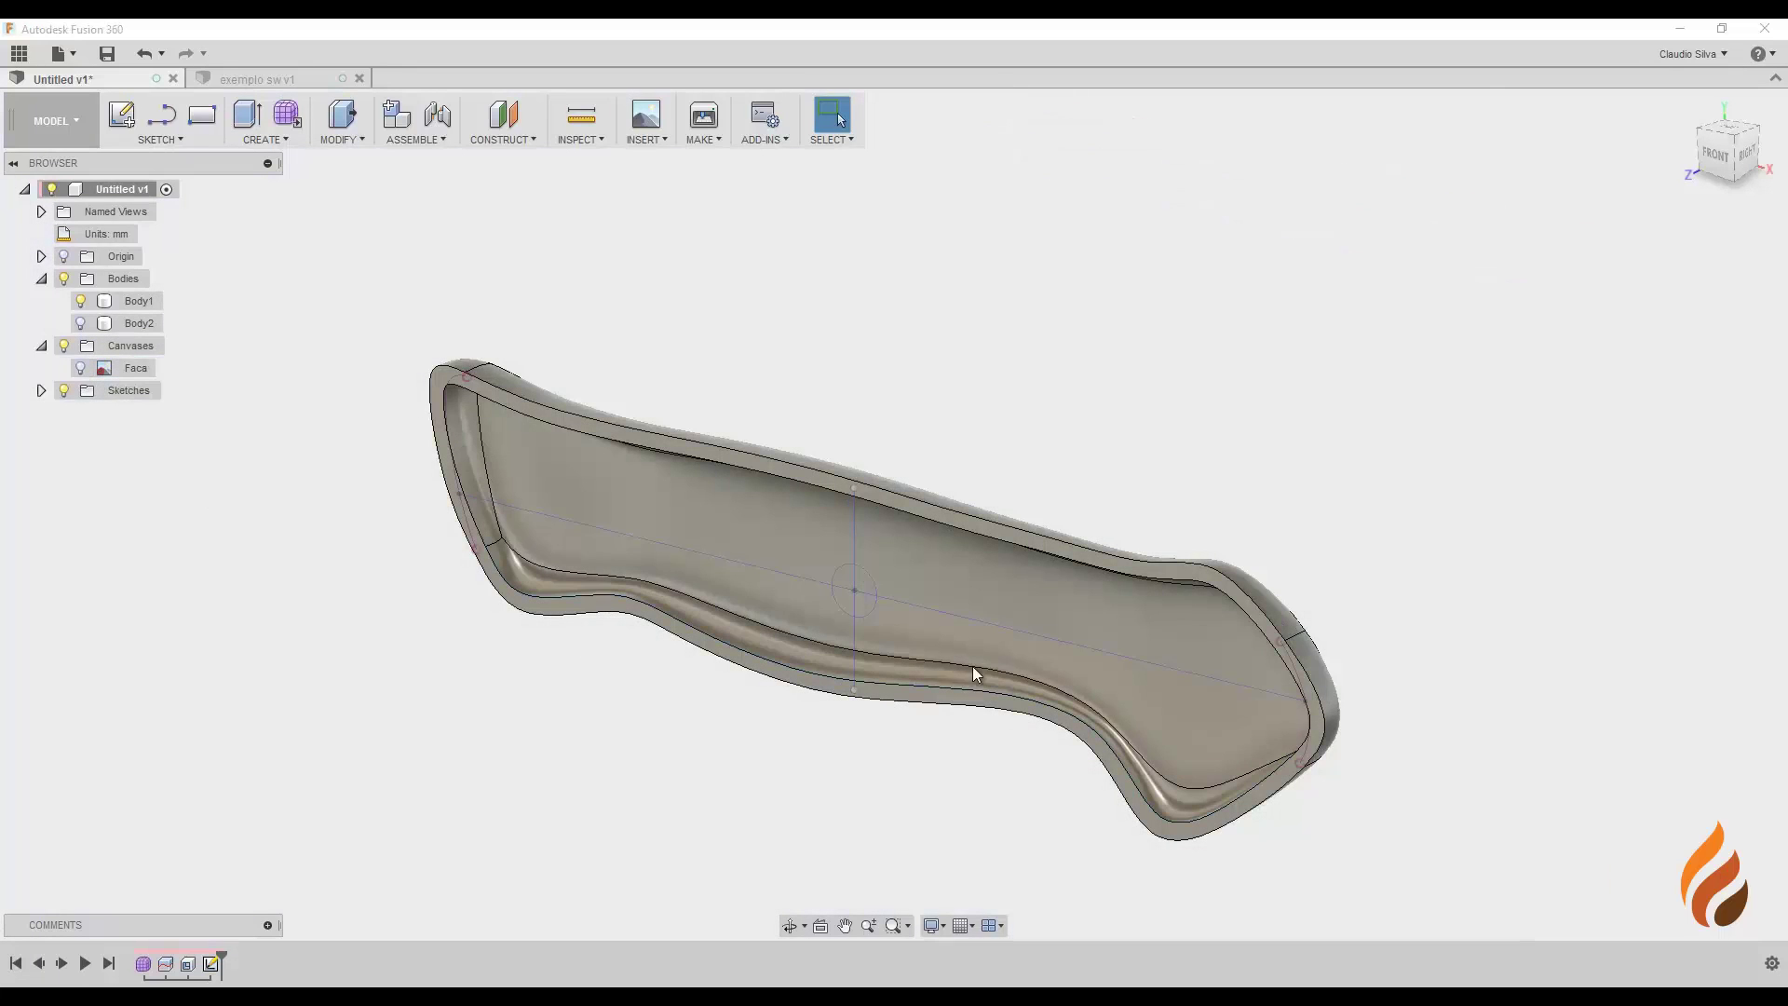
mouse_move(972, 667)
middle_mouse_down("shift")
mouse_move(886, 606)
mouse_move(872, 635)
middle_mouse_up("shift")
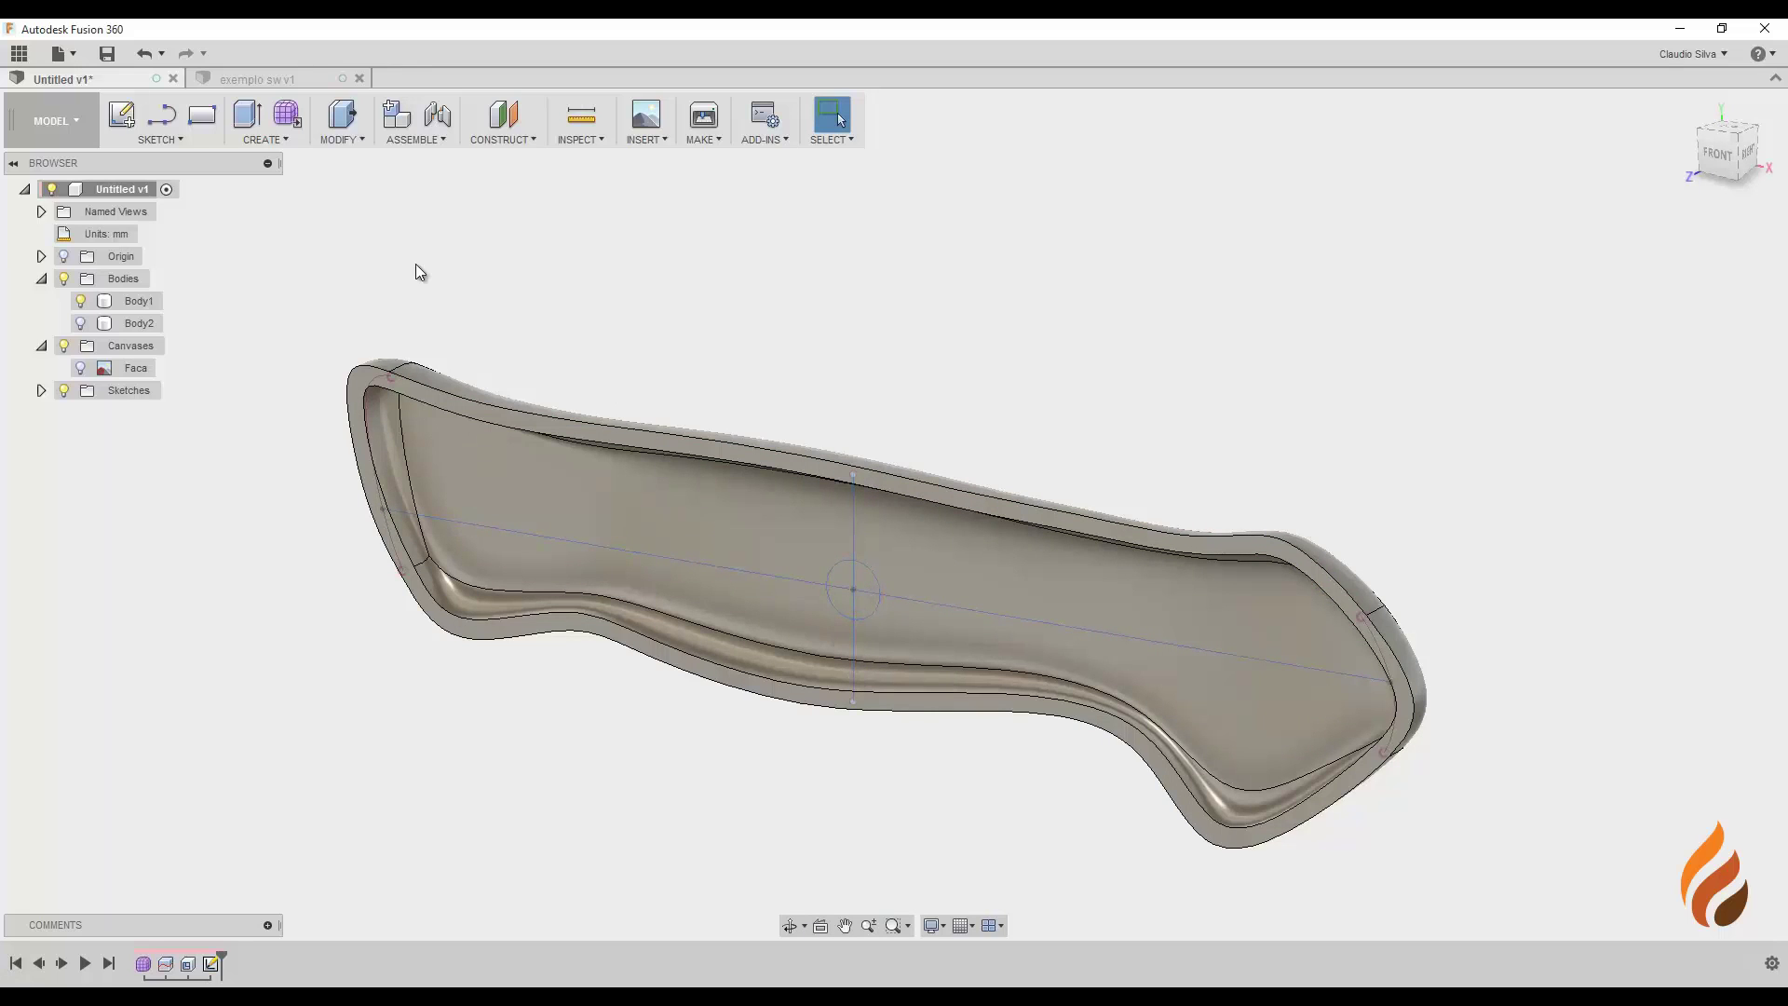
Step: Start a Web feature using the horizontal and vertical sketch lines as paths
left_click(285, 140)
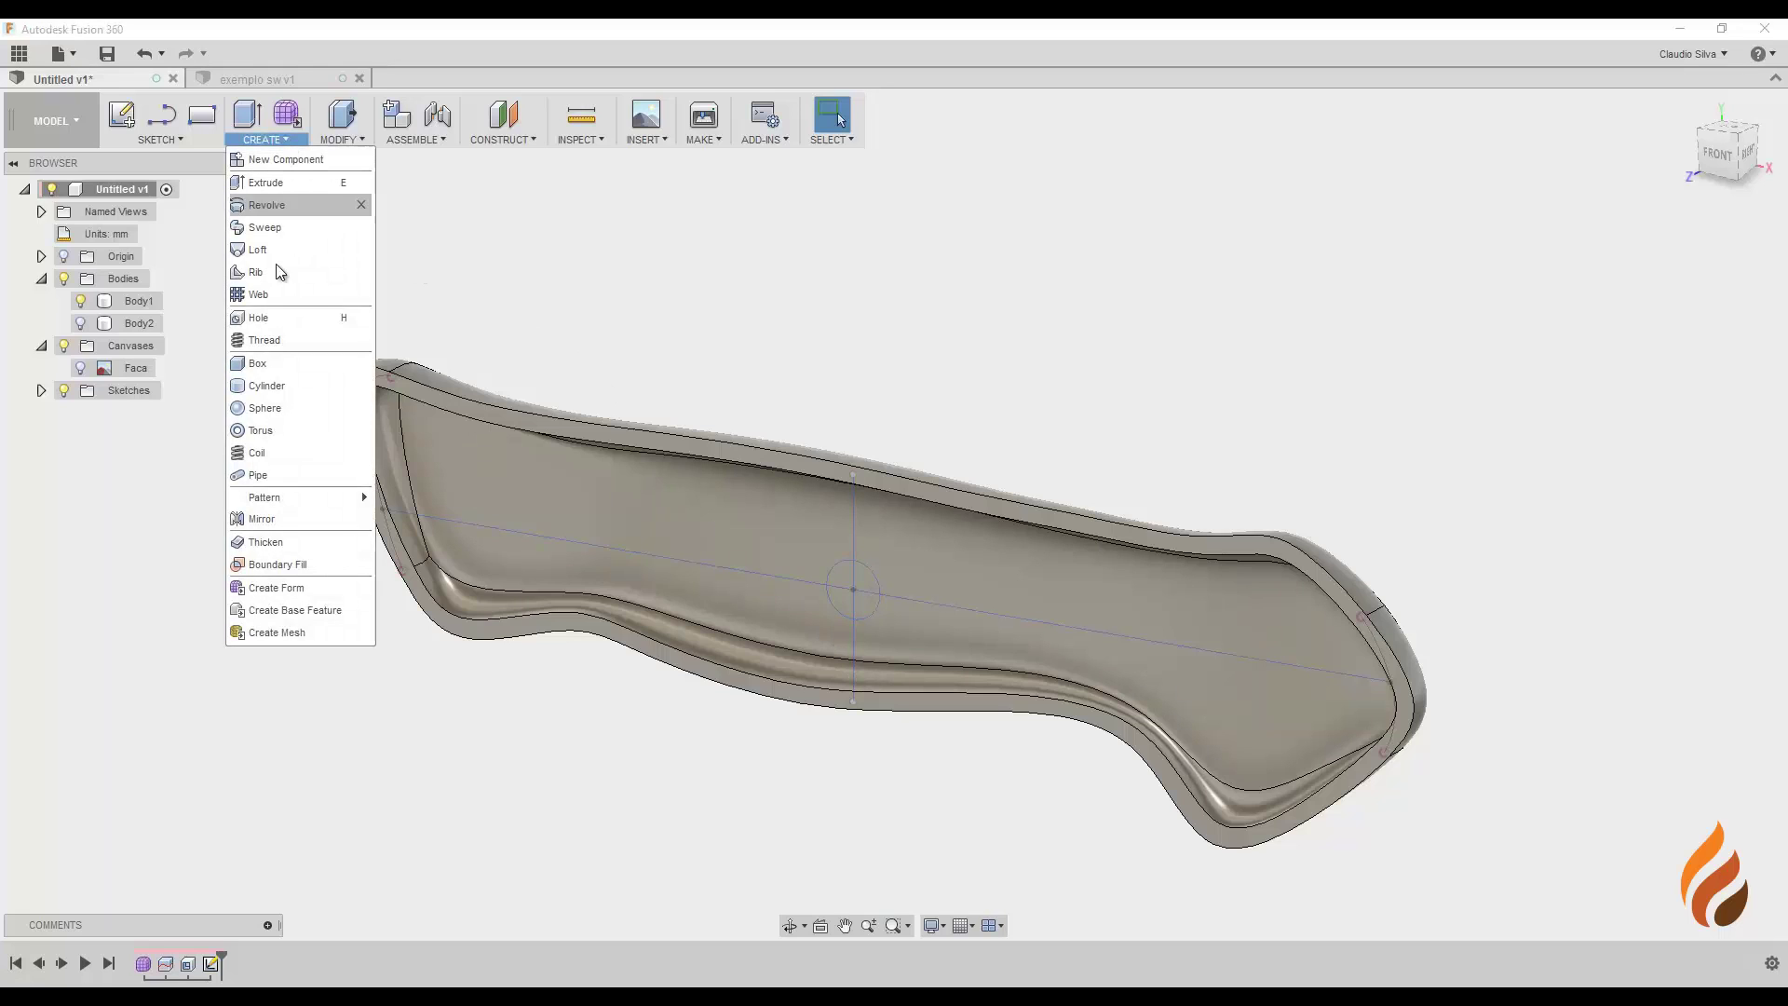
left_click(270, 294)
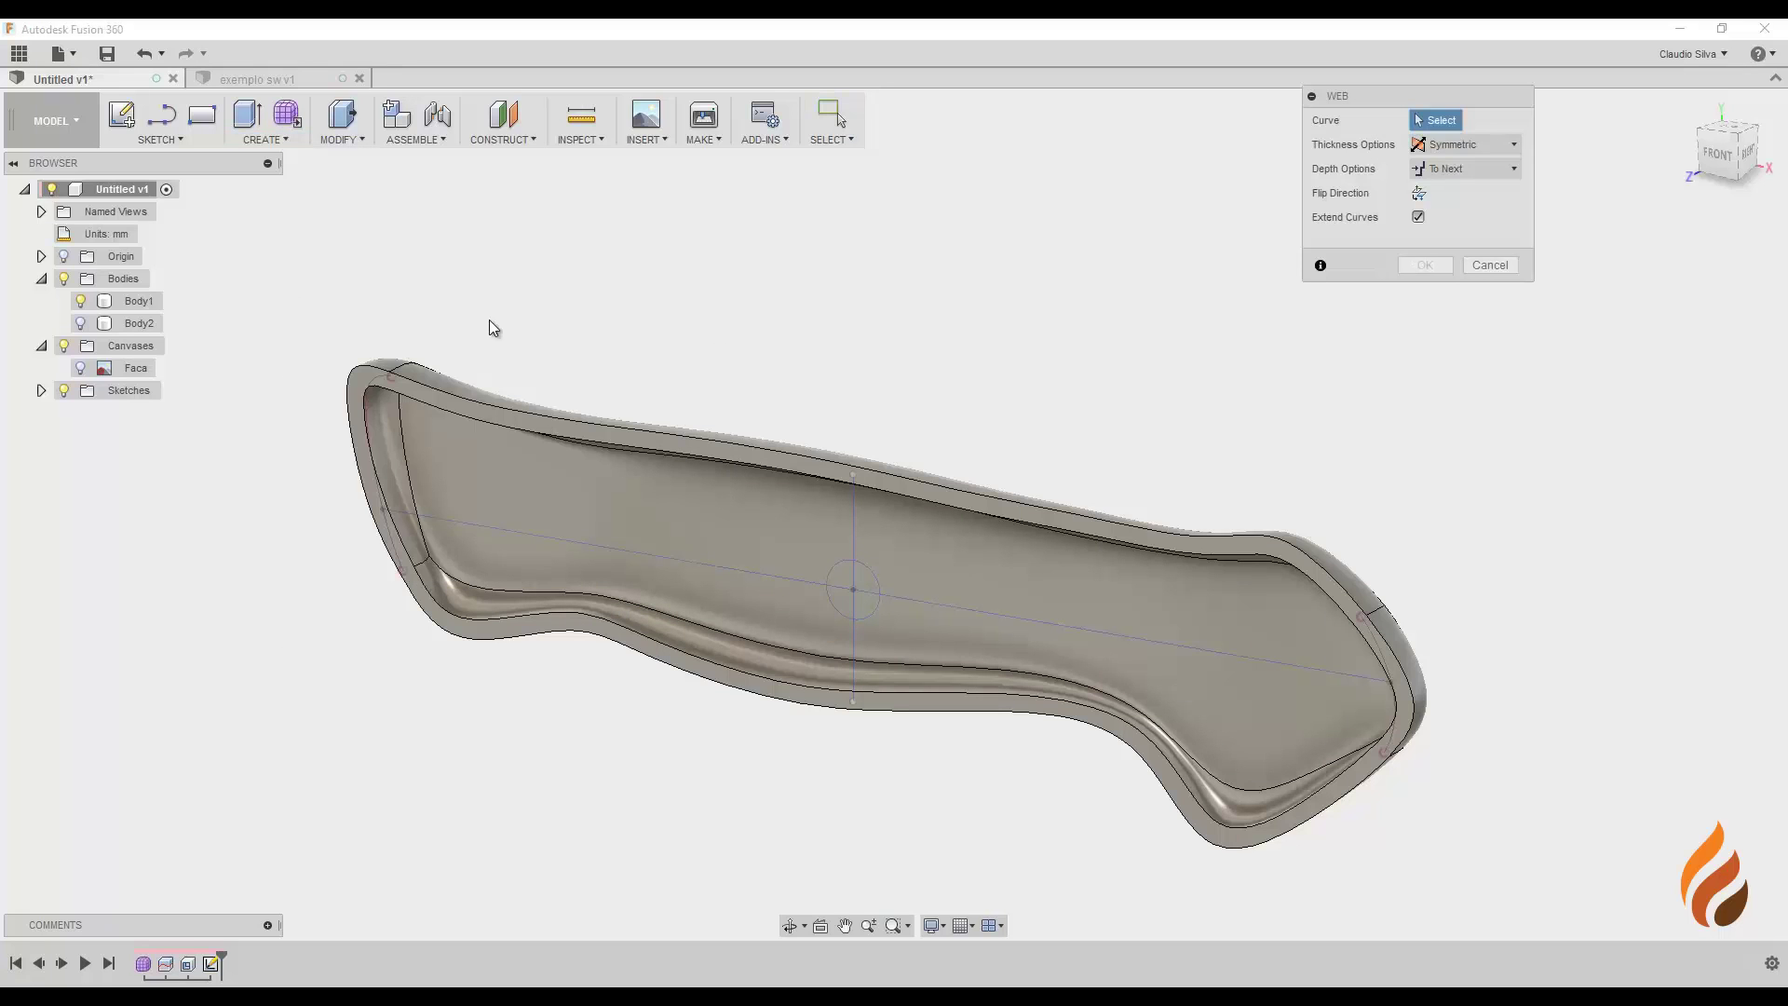
left_click_drag(1451, 96, 1618, 315)
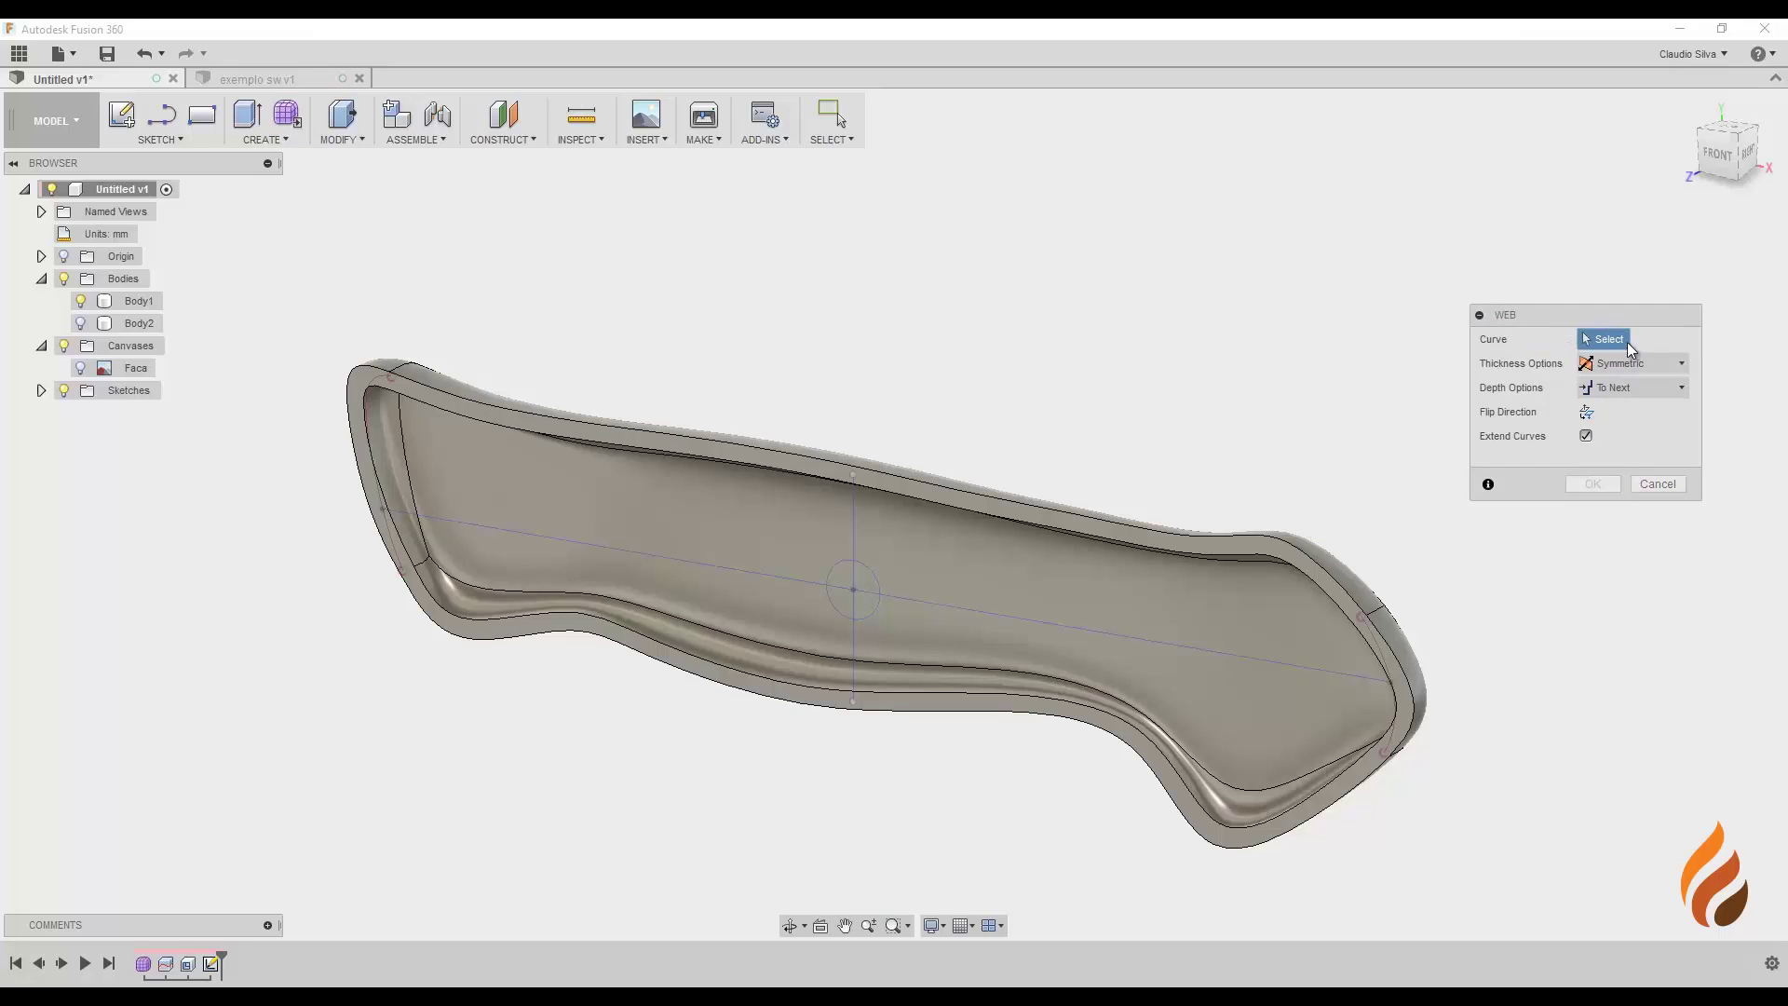
scroll(1371, 503, "up", 2)
scroll(1370, 494, "down", 3)
left_click(1322, 507)
scroll(1346, 490, "up", 1)
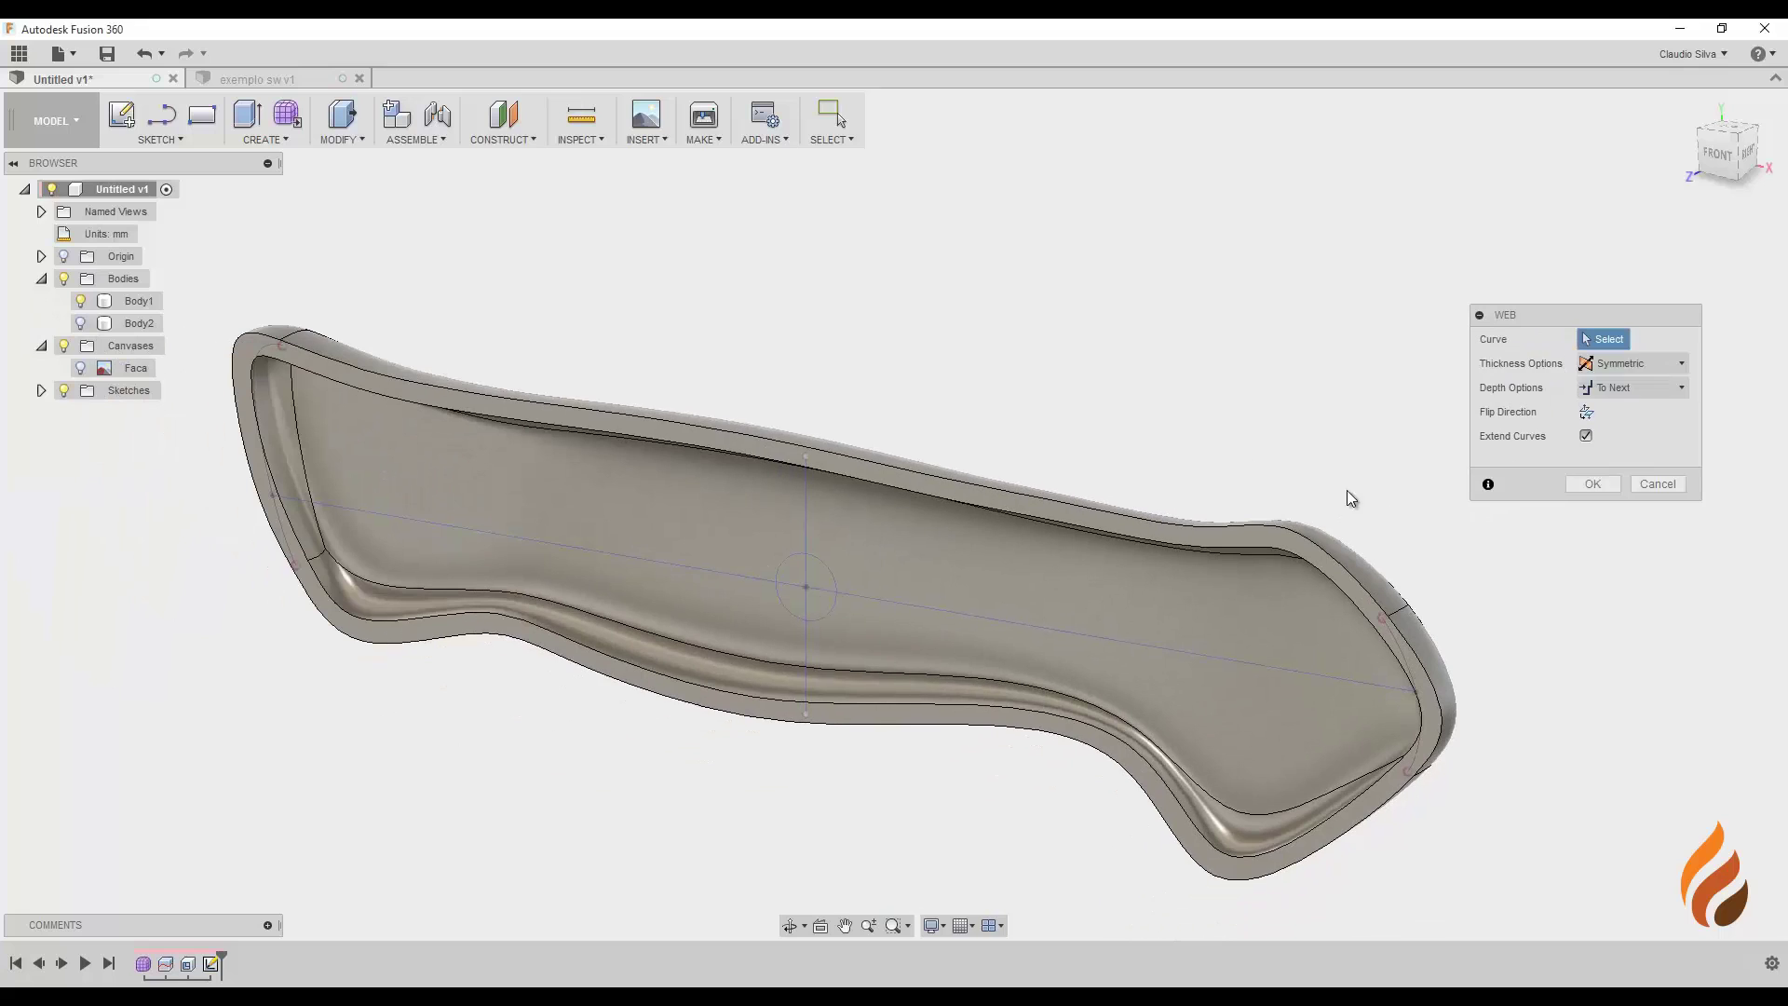
left_click(700, 571)
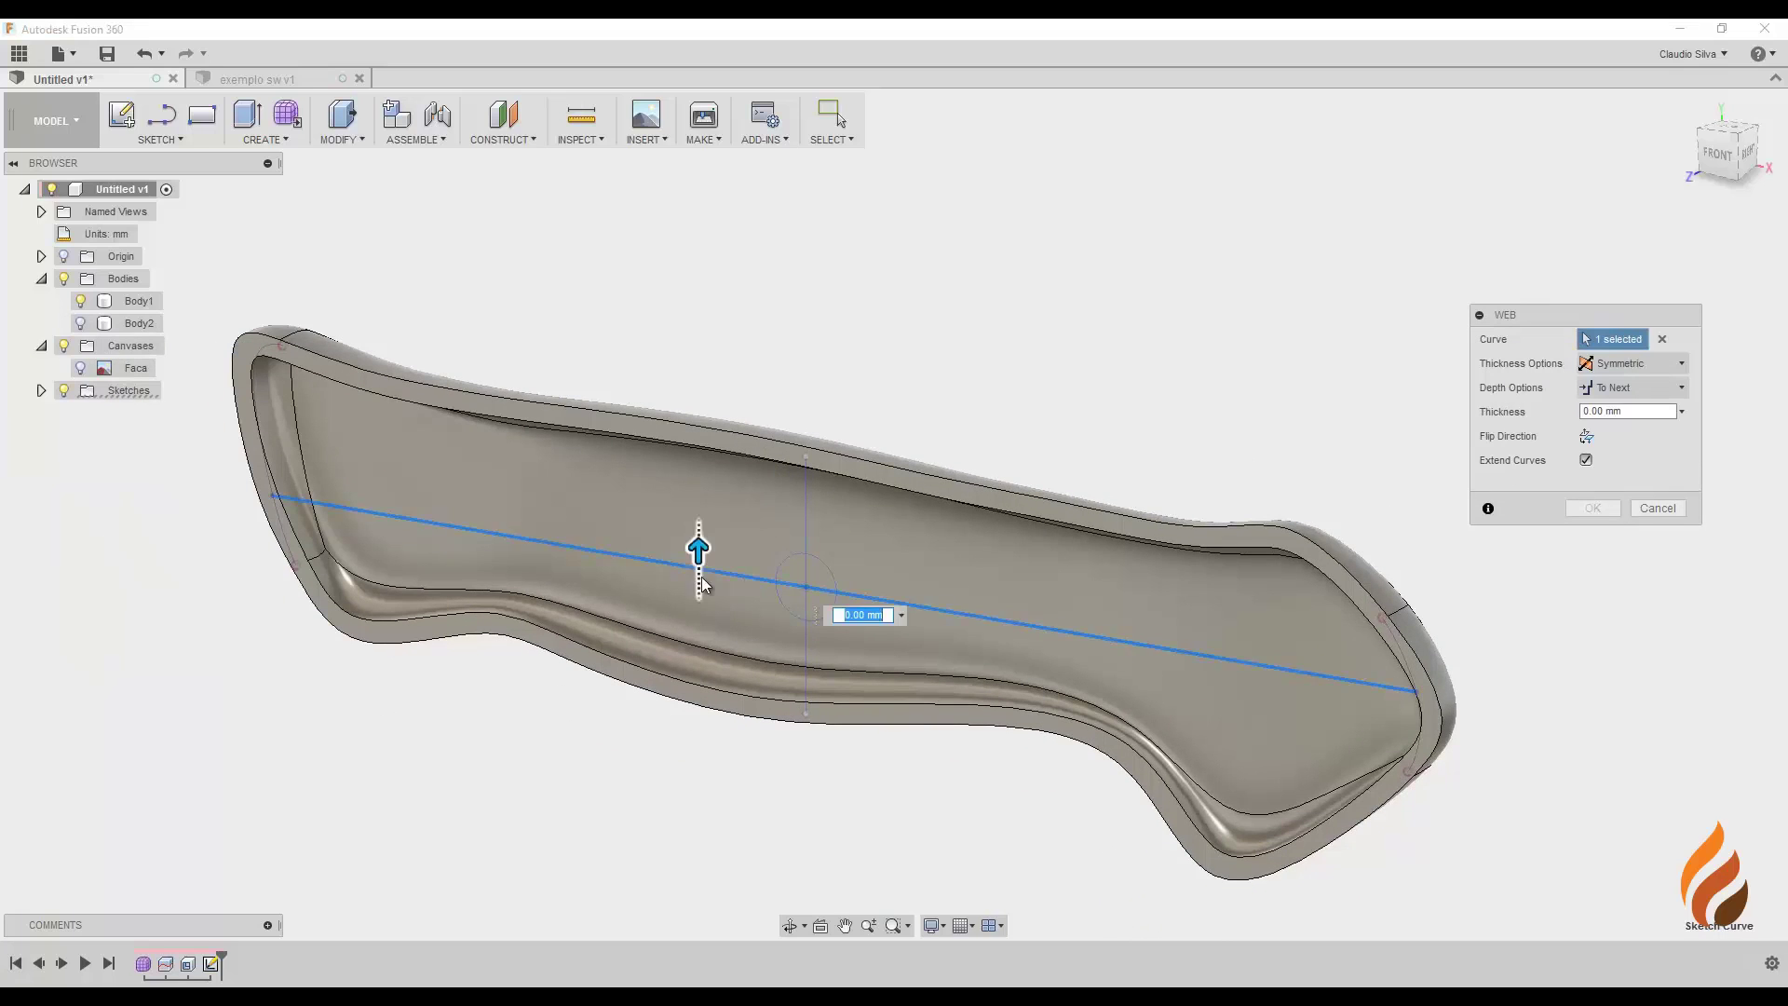
left_click(806, 529)
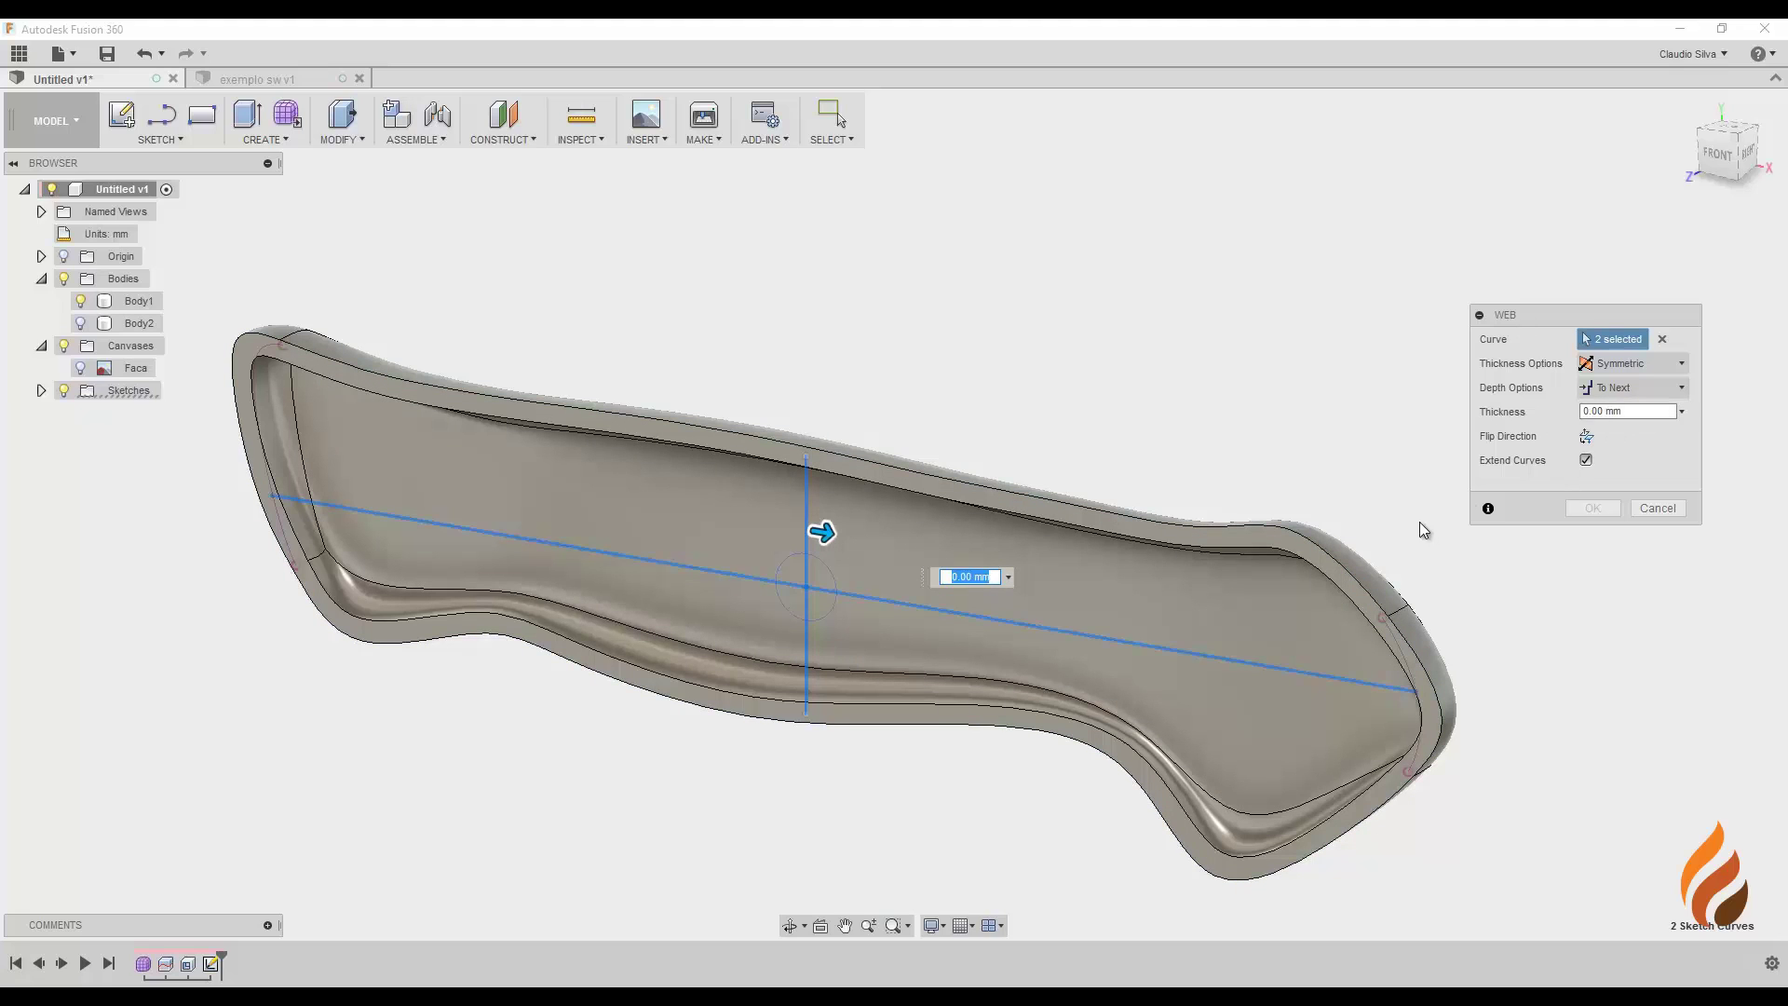
Step: Set the web thickness to 1.5 mm, try One Direction, then confirm as Symmetric
left_click(1626, 411)
type("1.5")
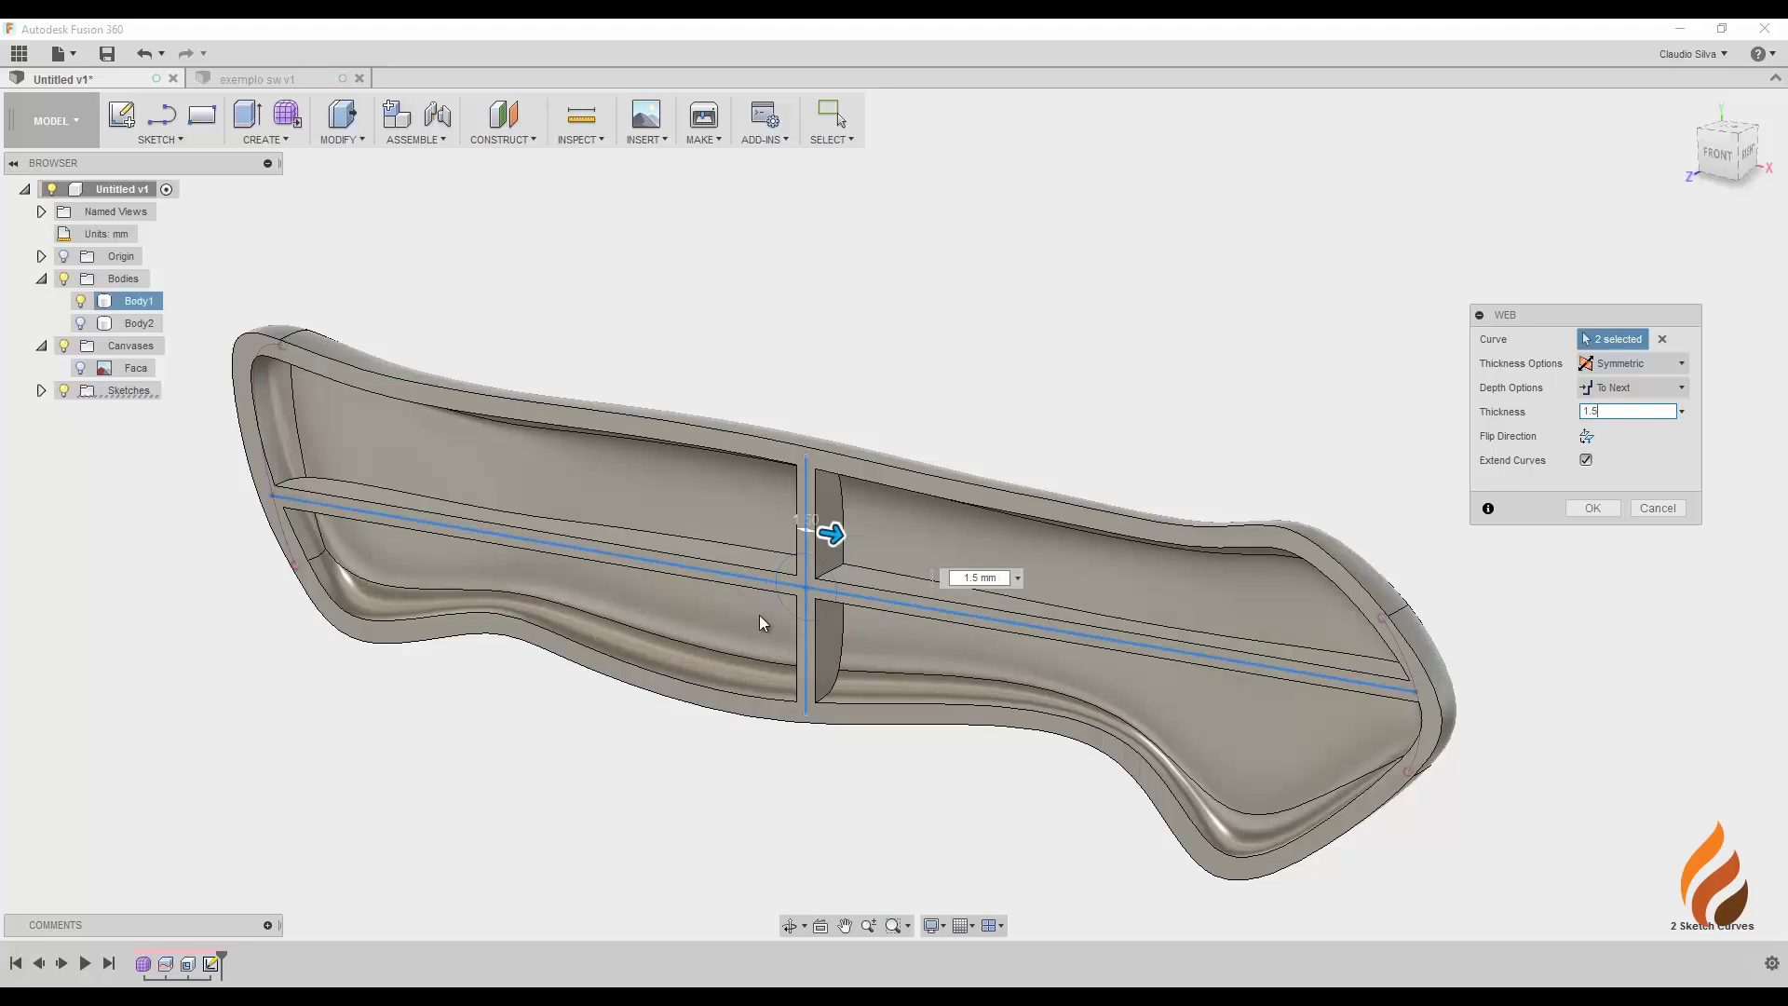
mouse_move(845, 614)
middle_mouse_down("shift")
mouse_move(902, 561)
mouse_move(853, 596)
middle_mouse_up("shift")
scroll(849, 577, "up", 4)
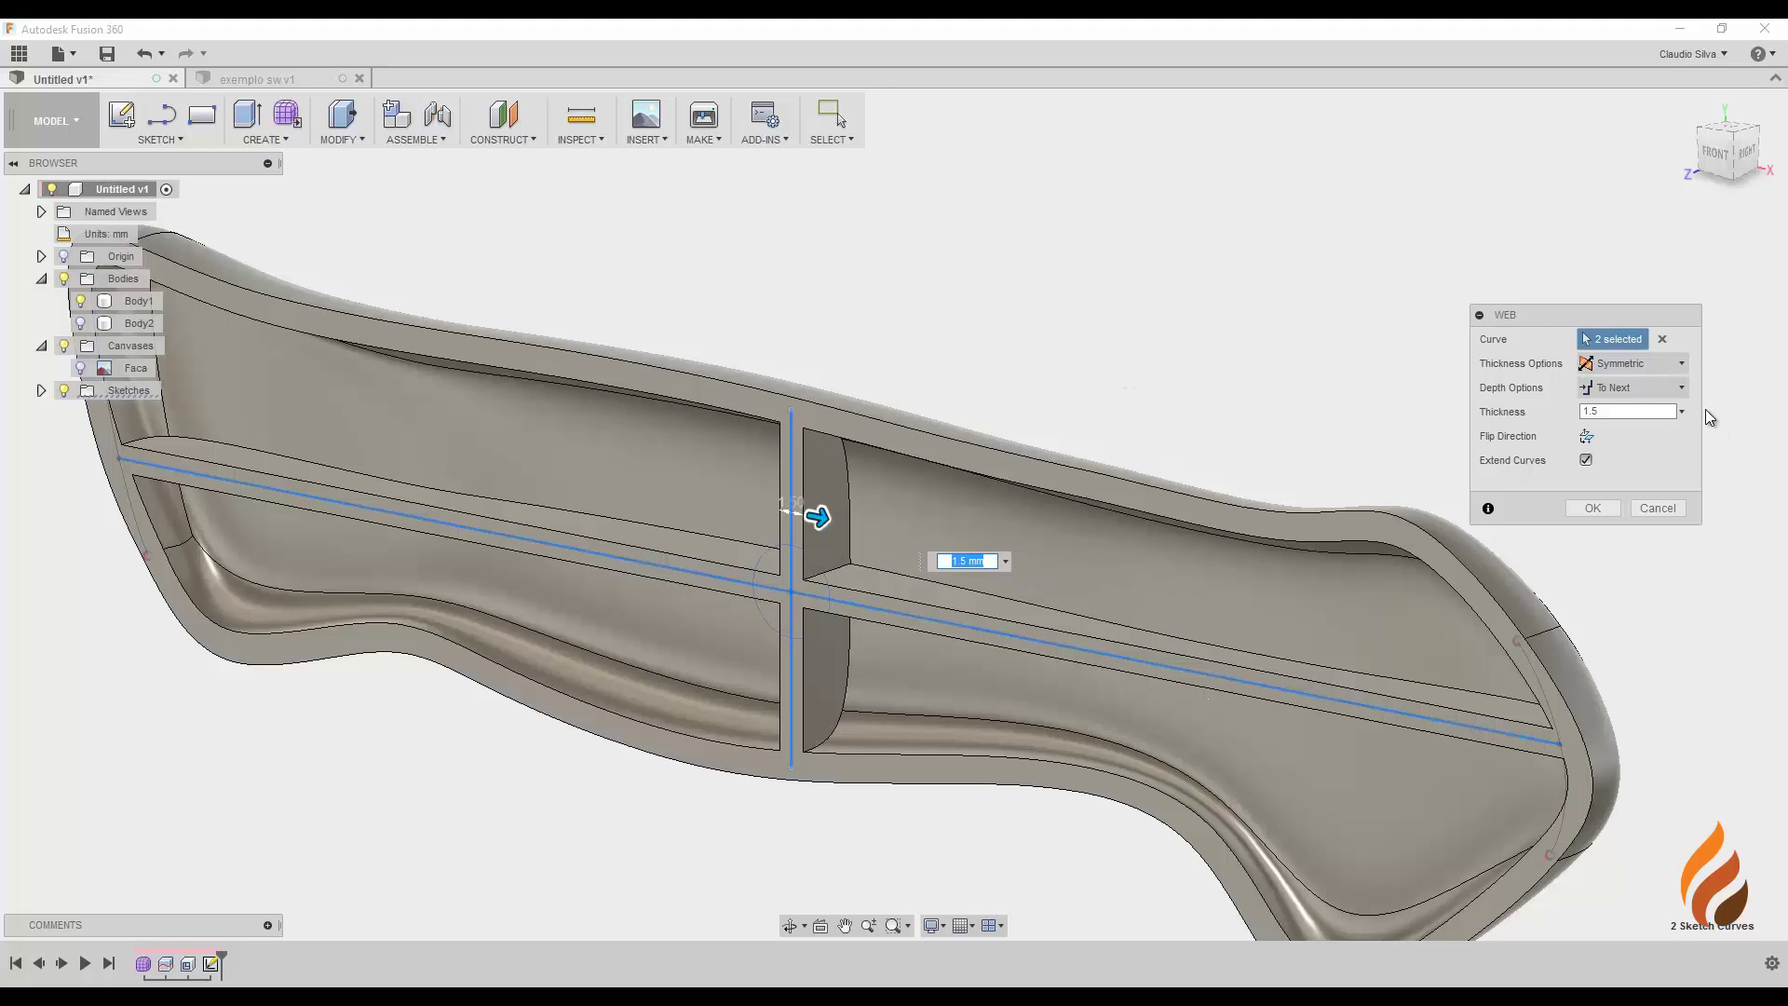
left_click(1680, 365)
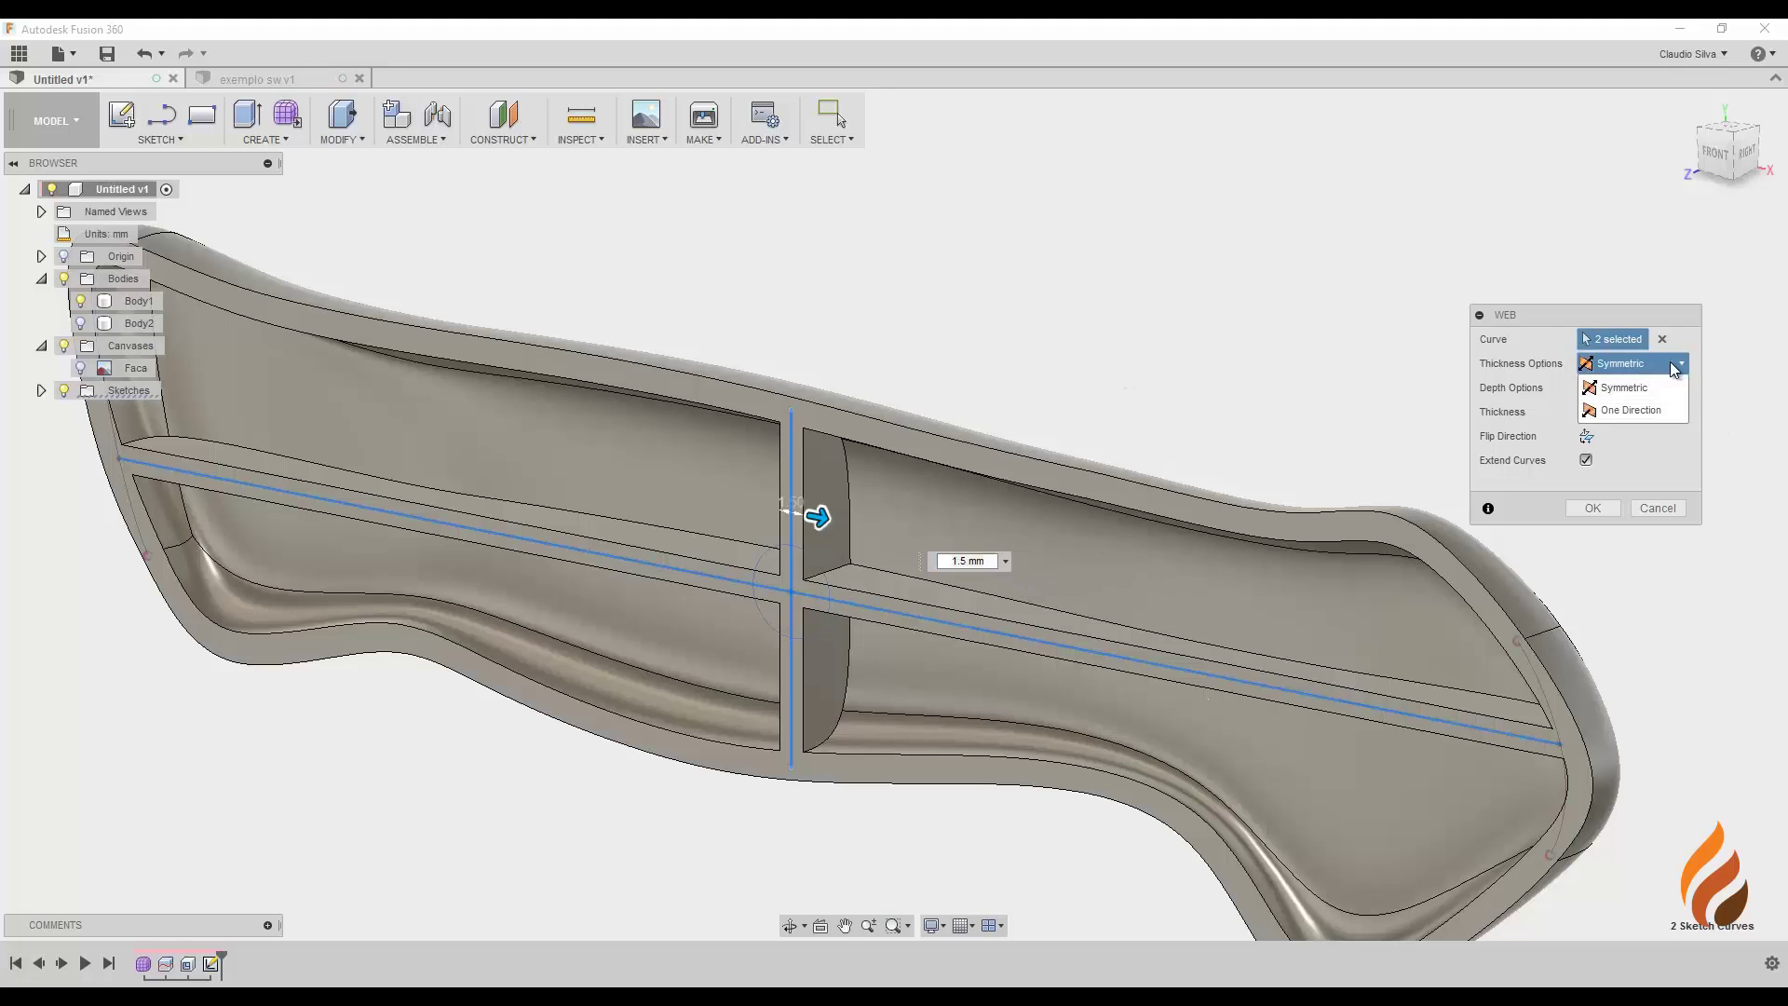
left_click(1654, 410)
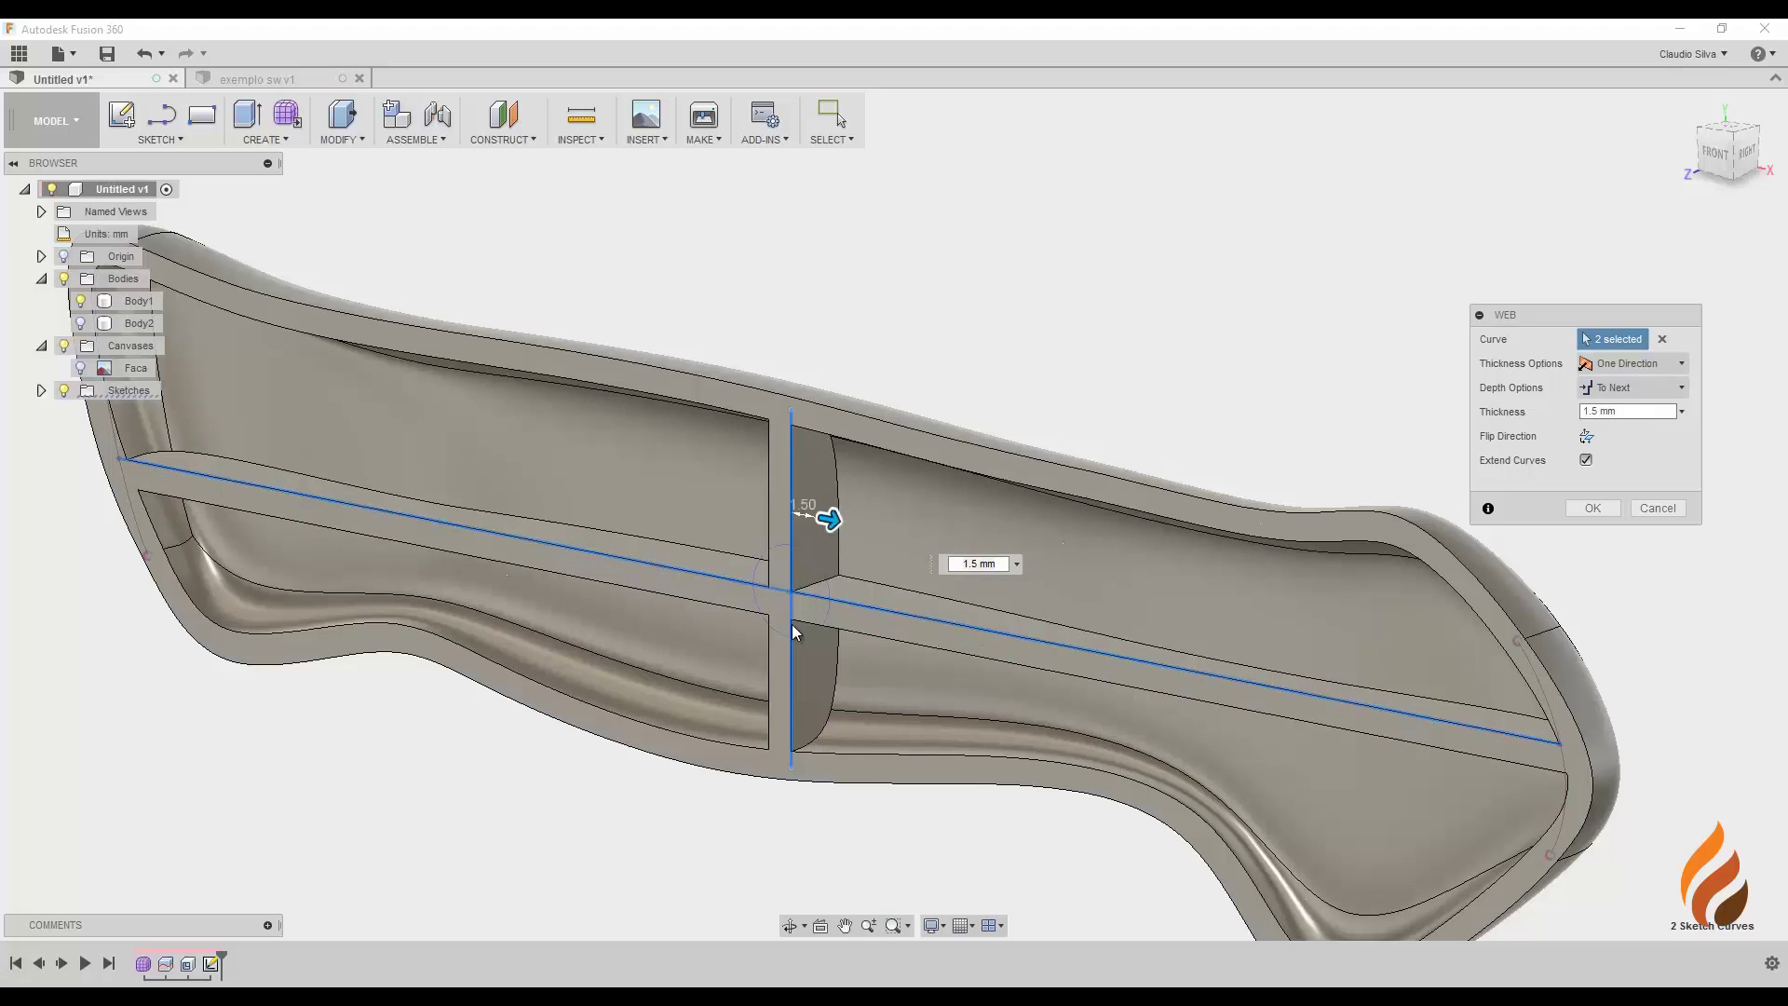
left_click(1639, 364)
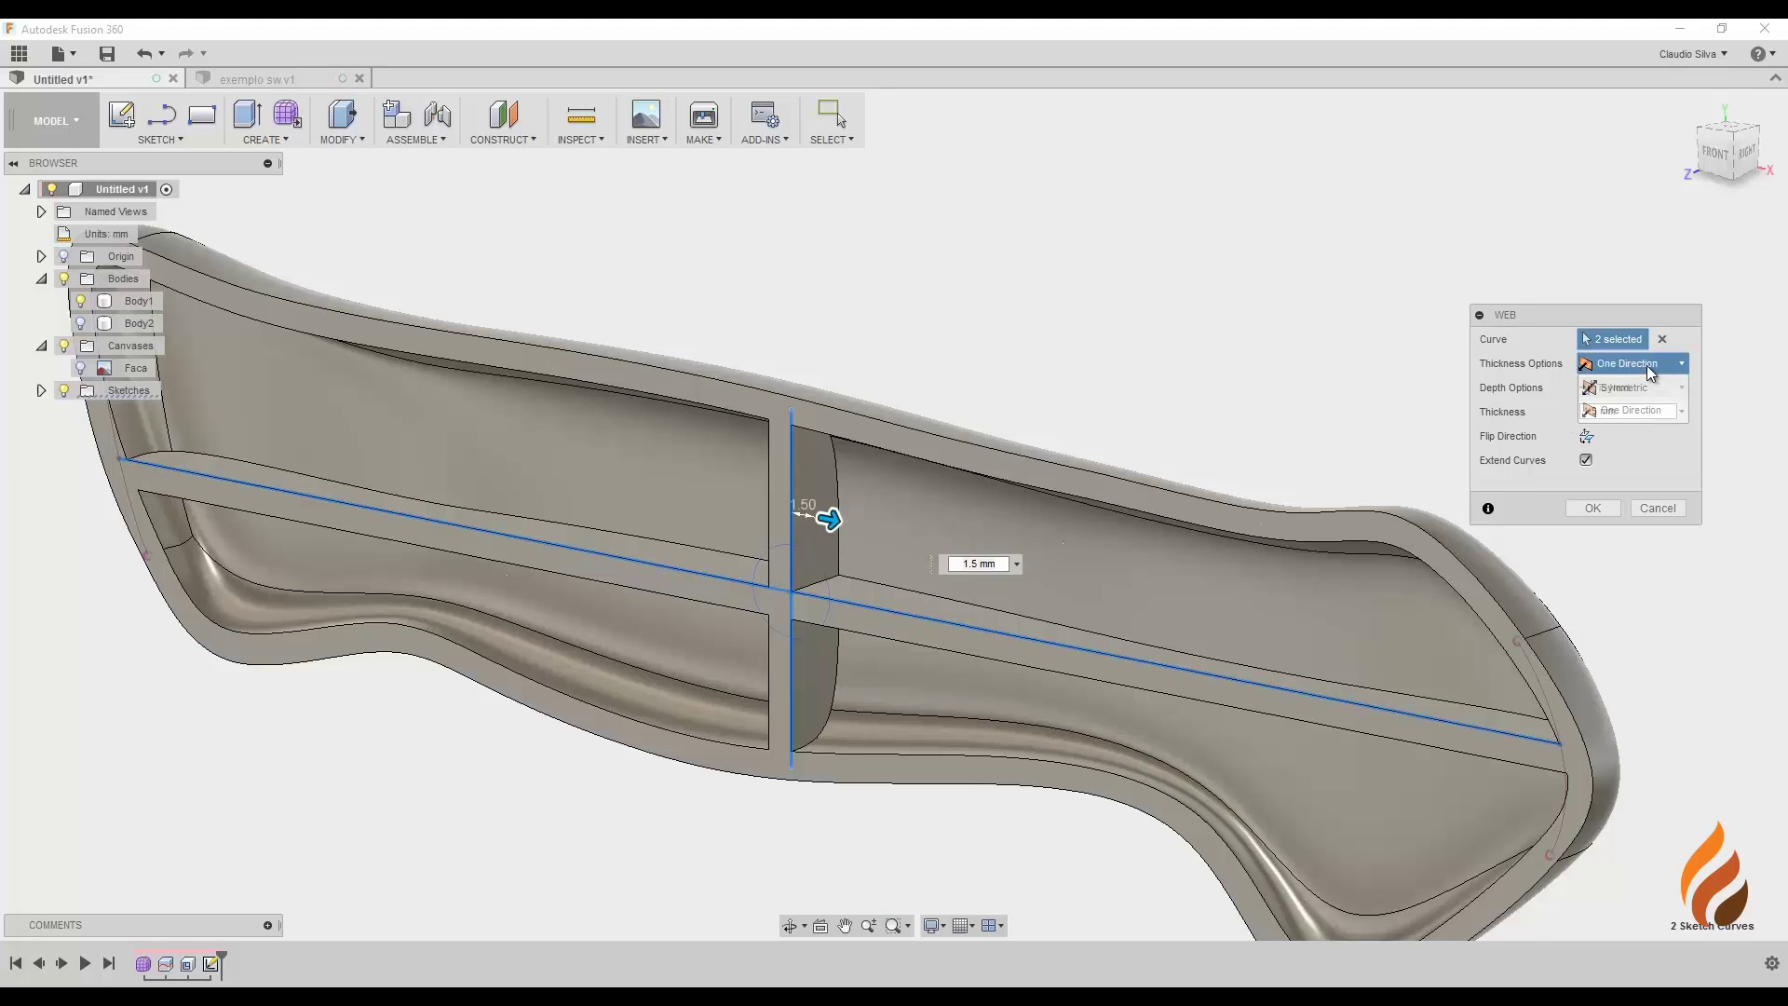
left_click(1639, 387)
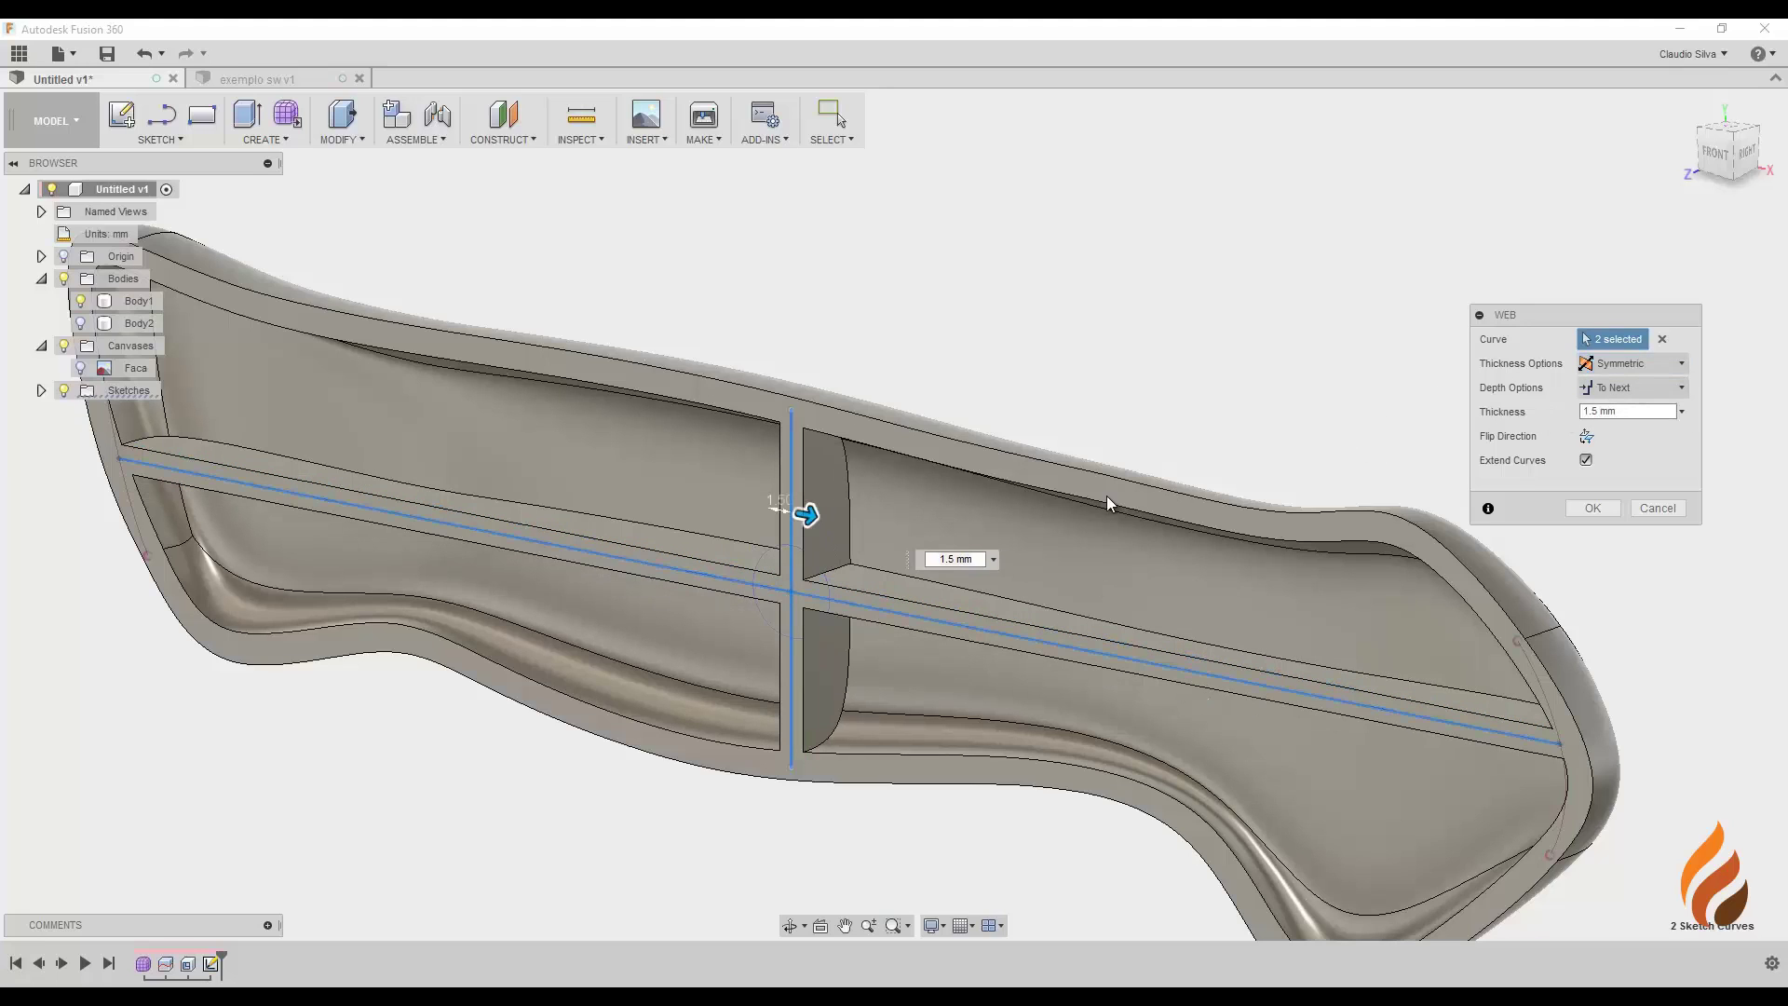
left_click(1602, 511)
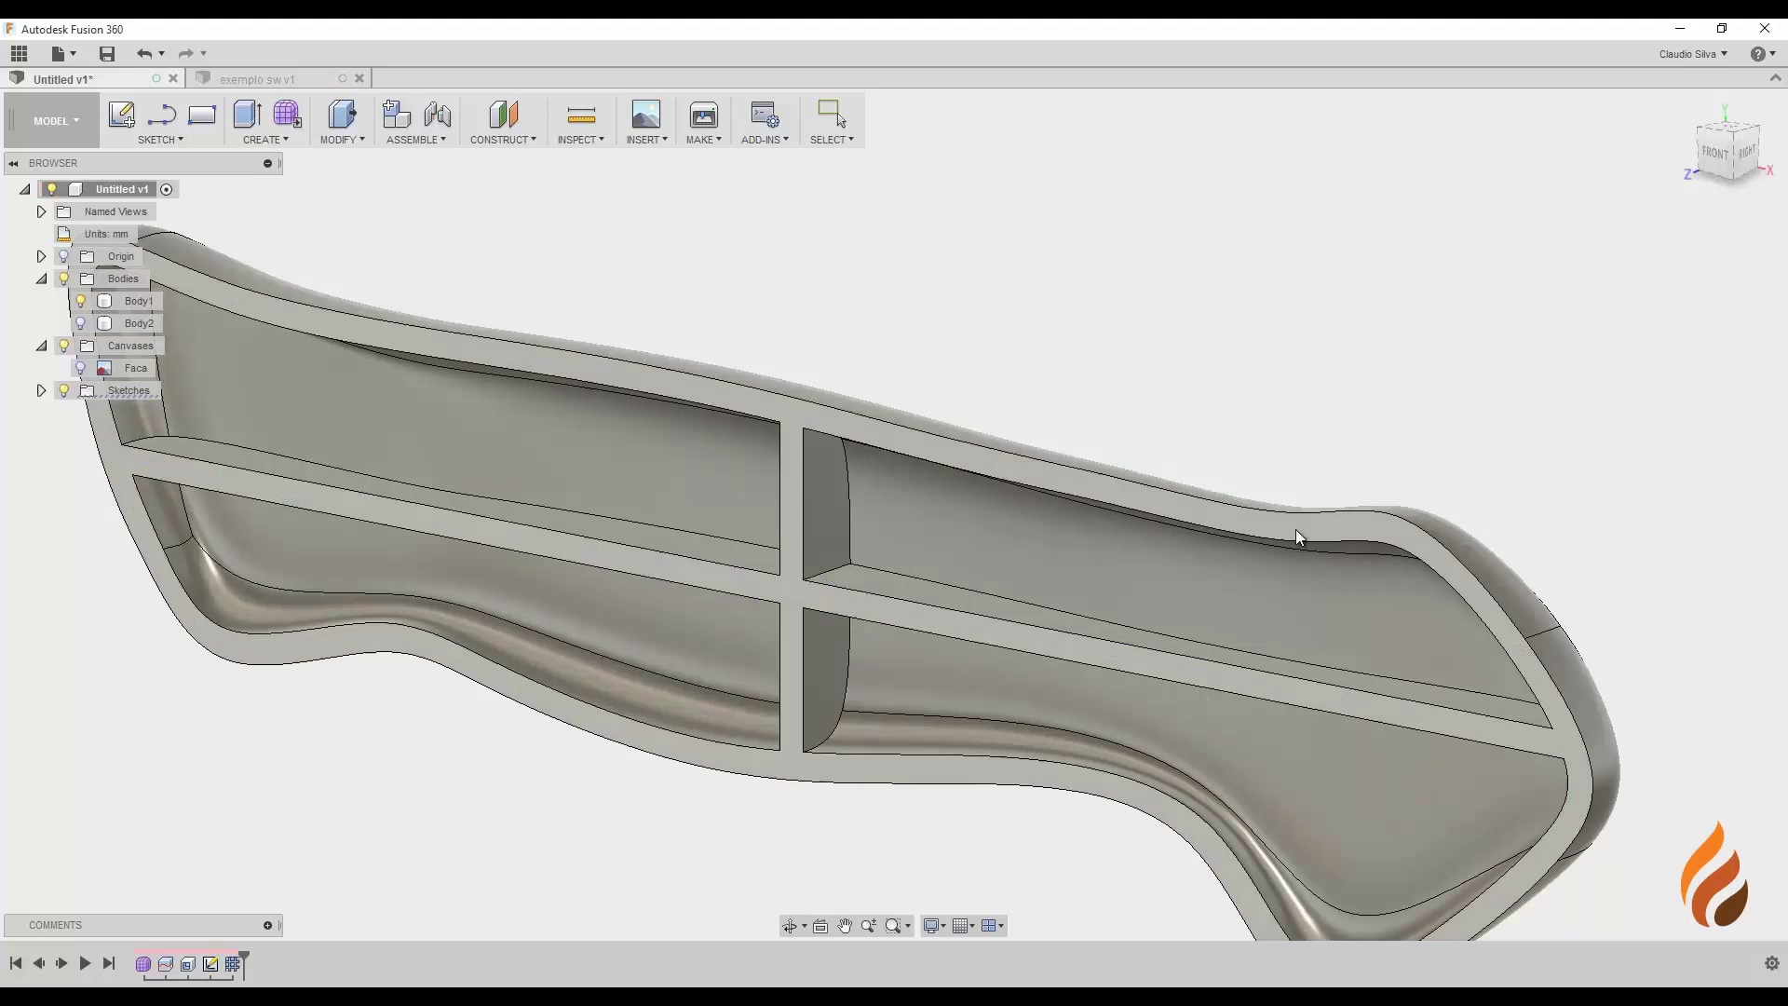
Step: Inspect the new webs and turn on Sketch1 to show its circle and crosshair lines
scroll(1081, 549, "down", 3)
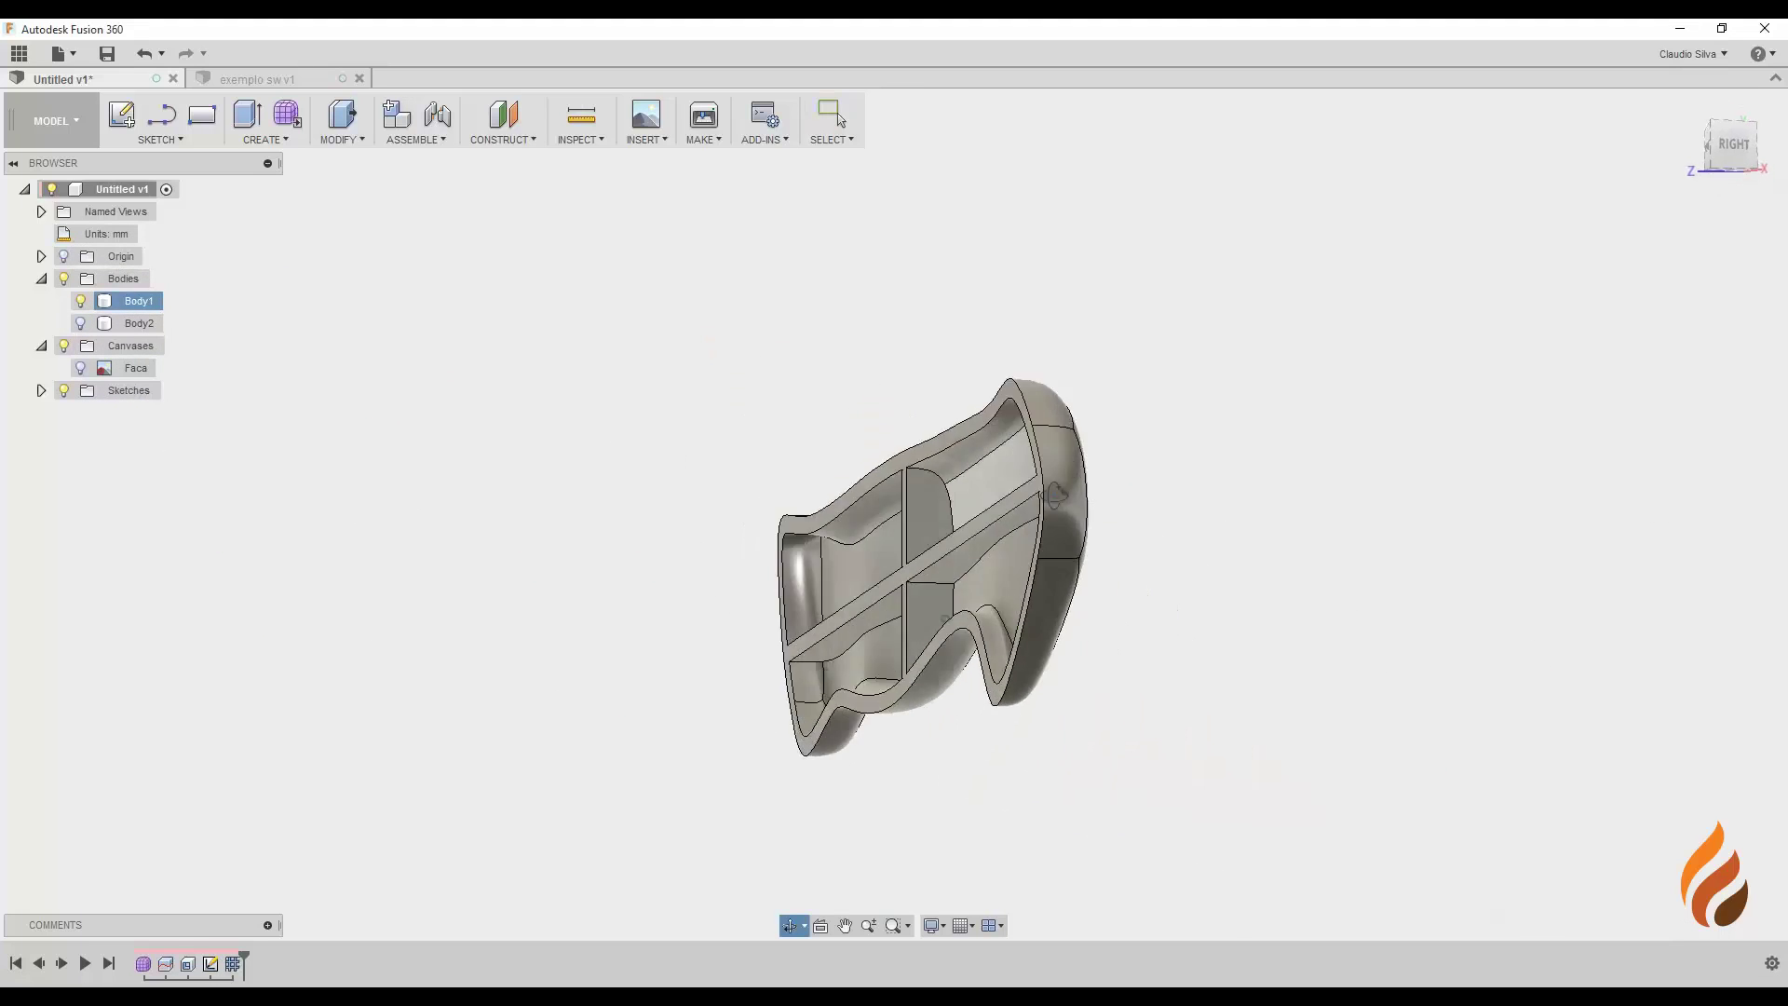
middle_click_drag(1086, 551, 859, 590, "shift")
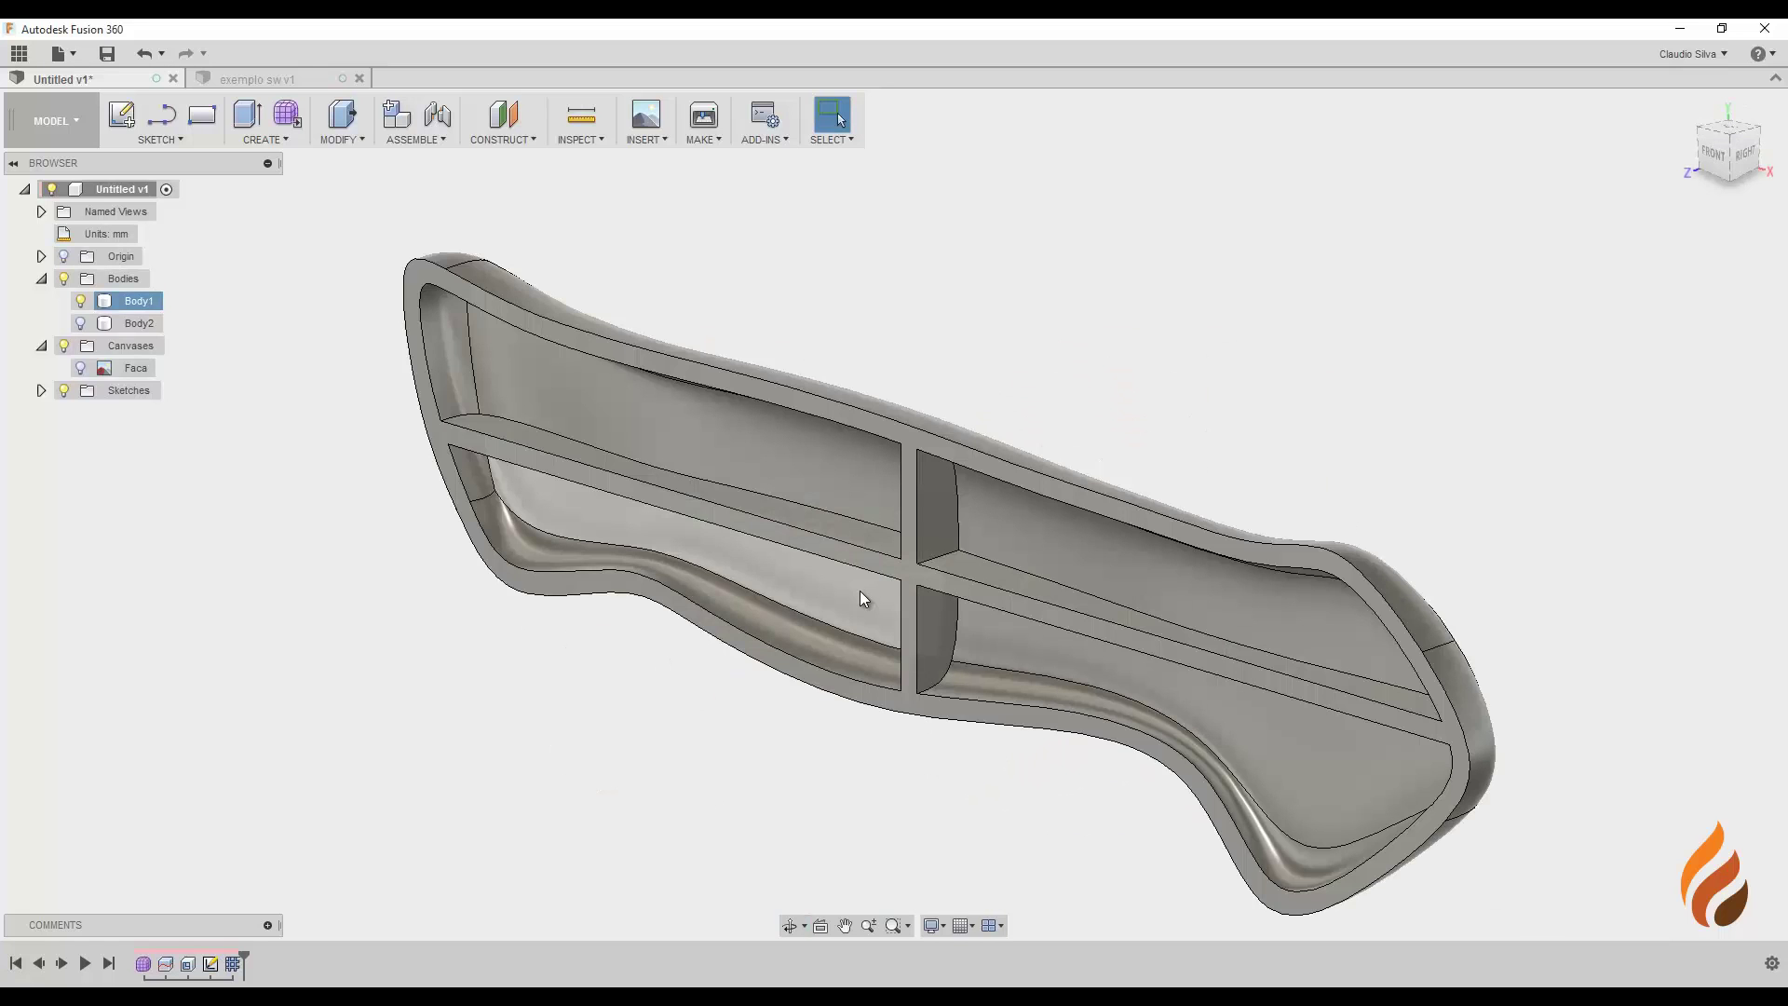
scroll(909, 570, "up", 3)
scroll(917, 562, "up", 2)
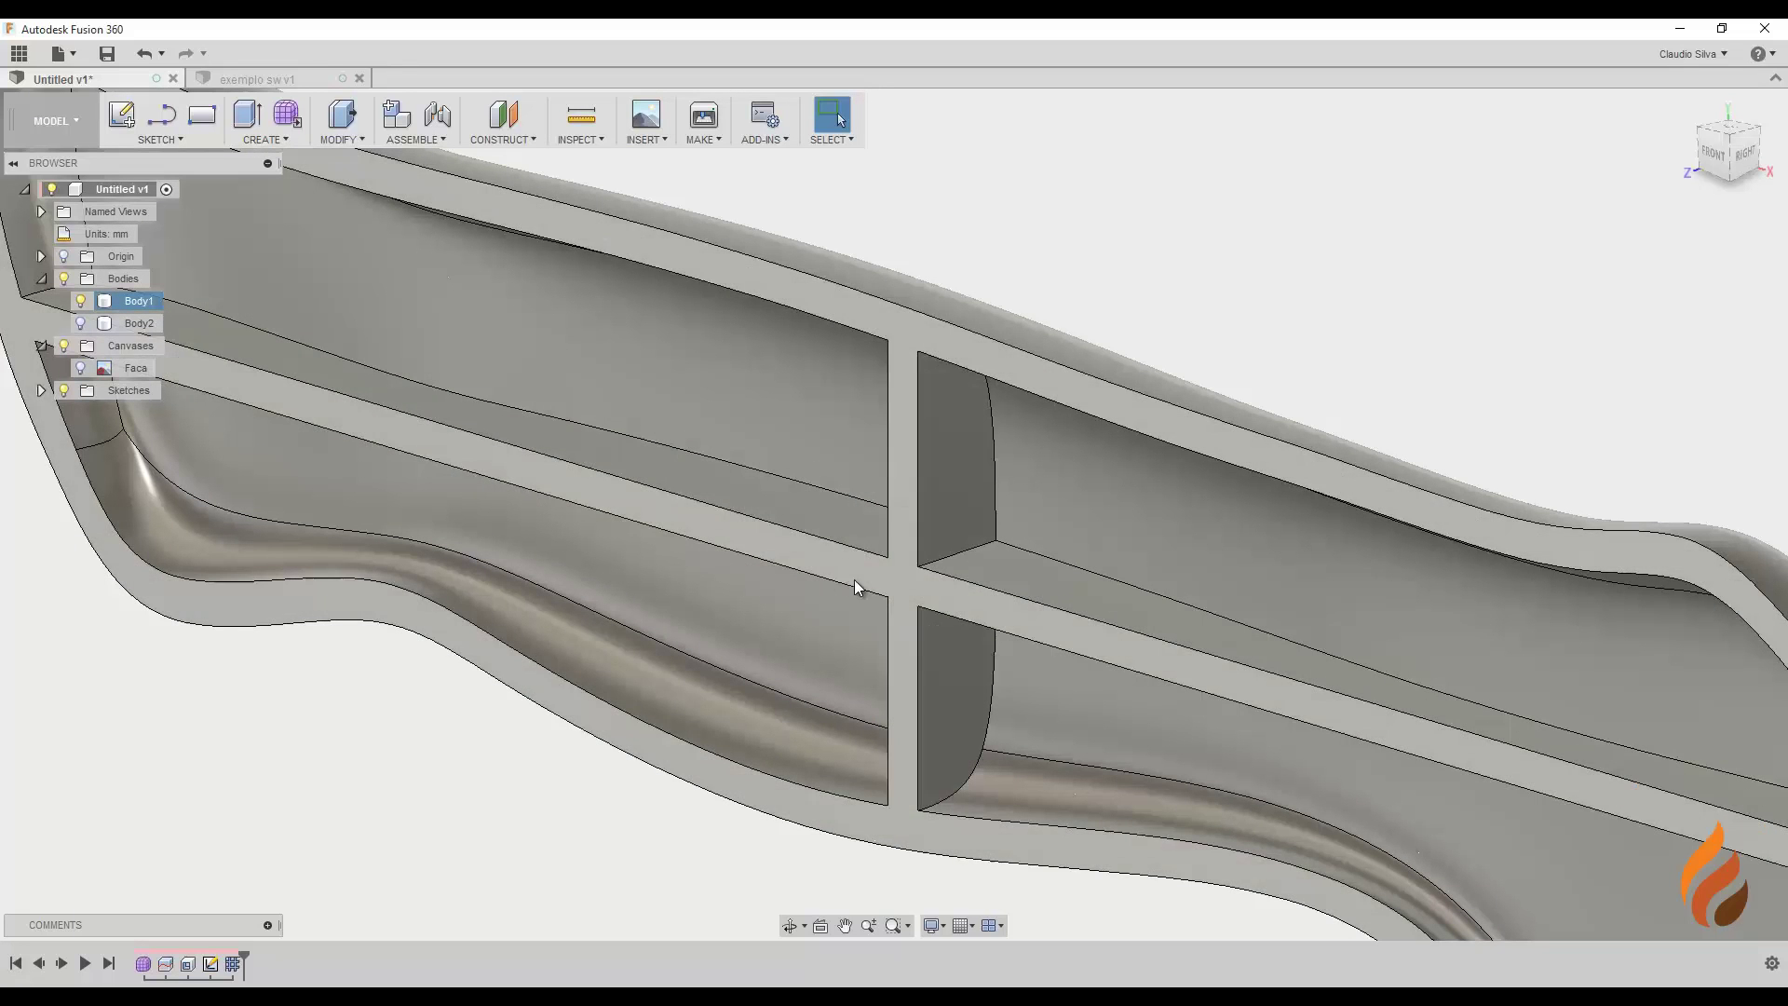
left_click(40, 391)
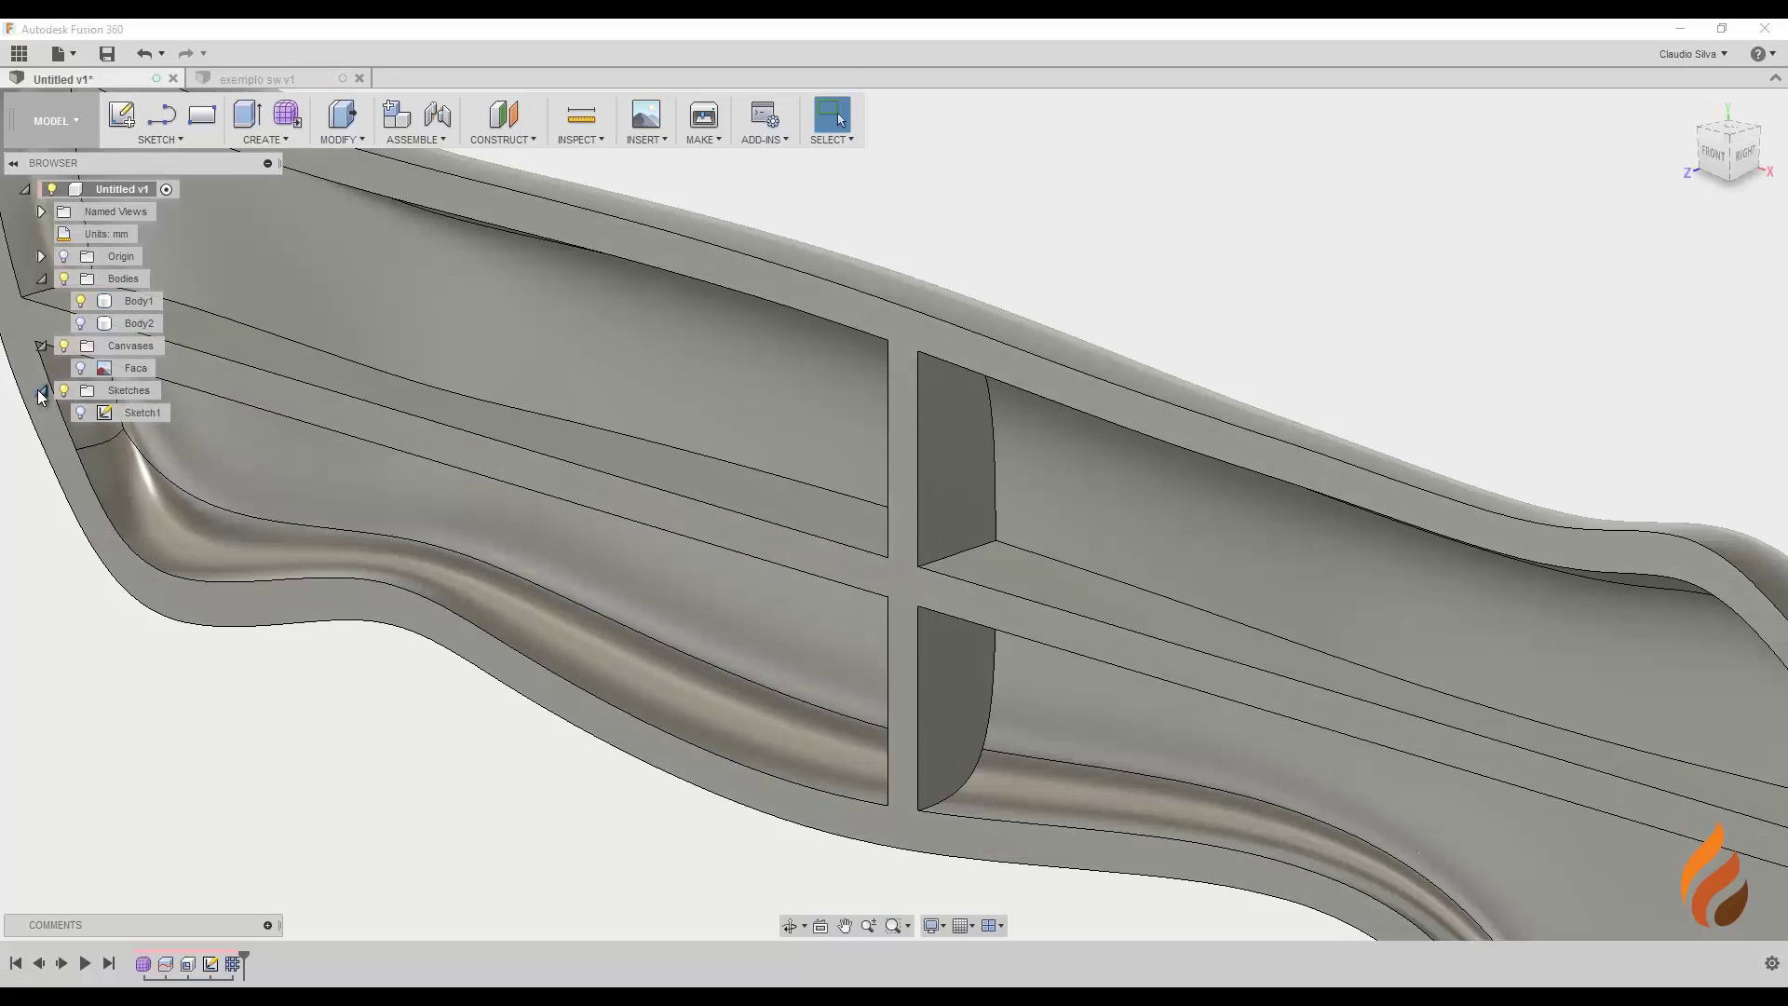
left_click(81, 413)
scroll(908, 559, "up", 1)
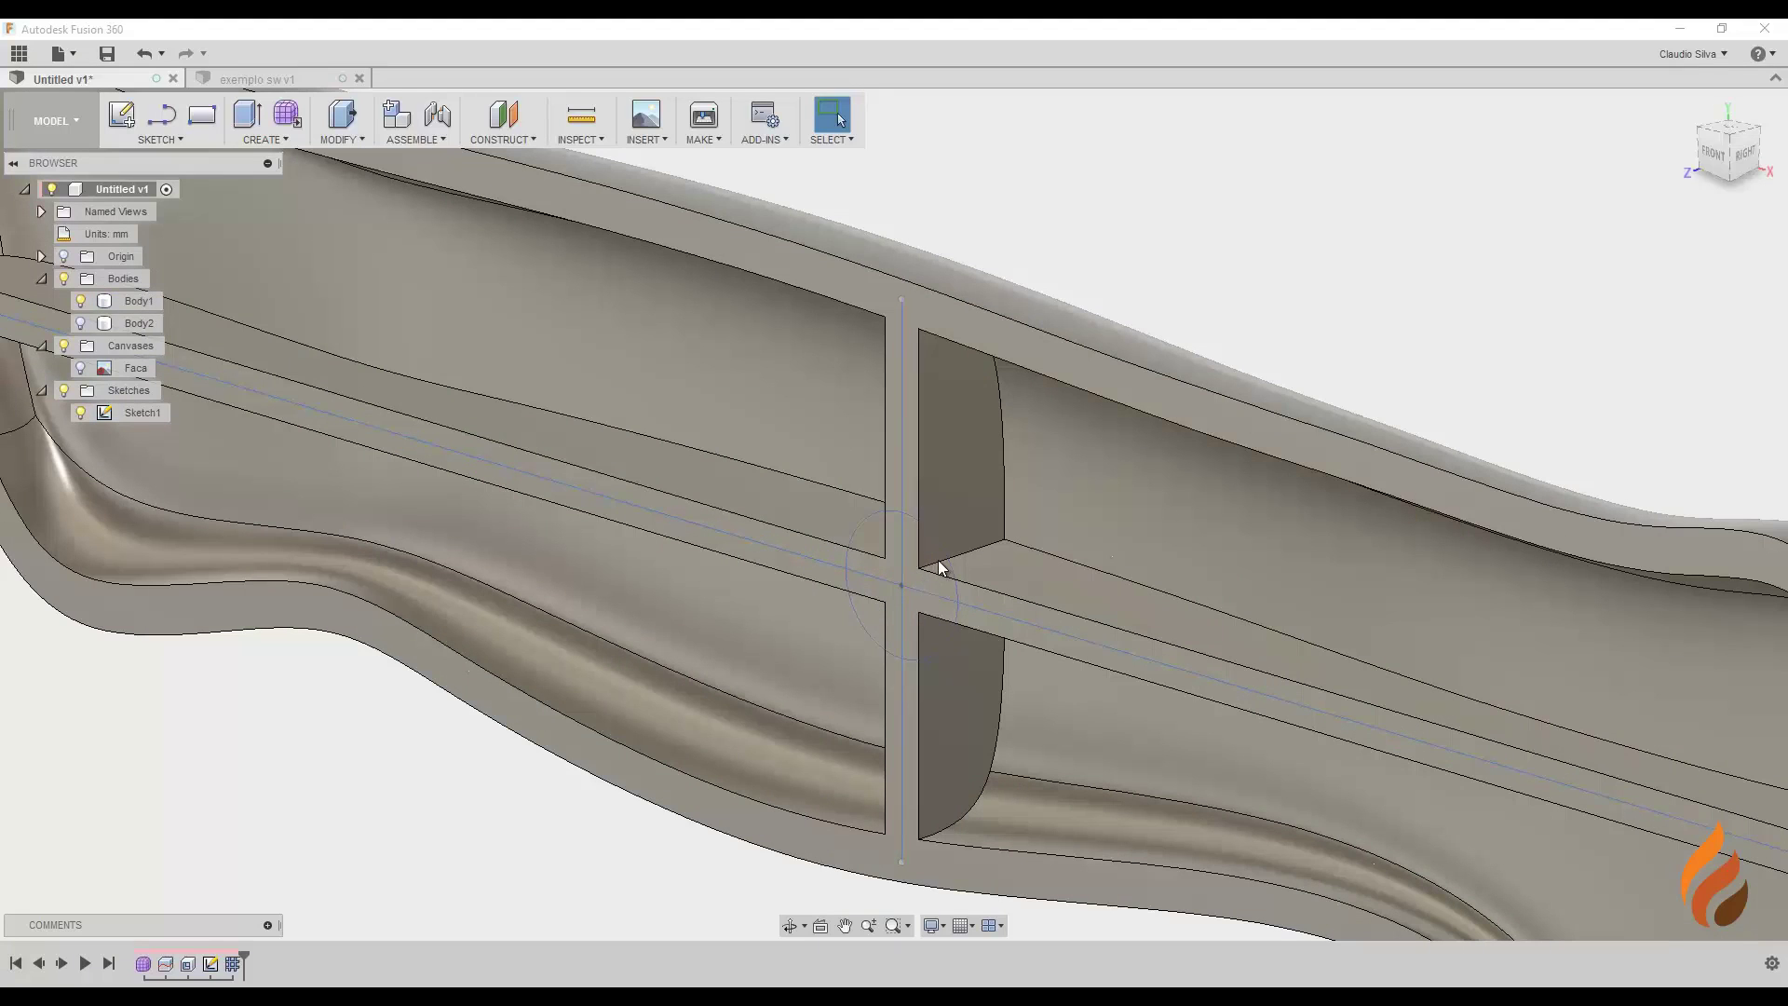
Step: Start an extrusion with all four quarters of the sketch circle selected
left_click(280, 140)
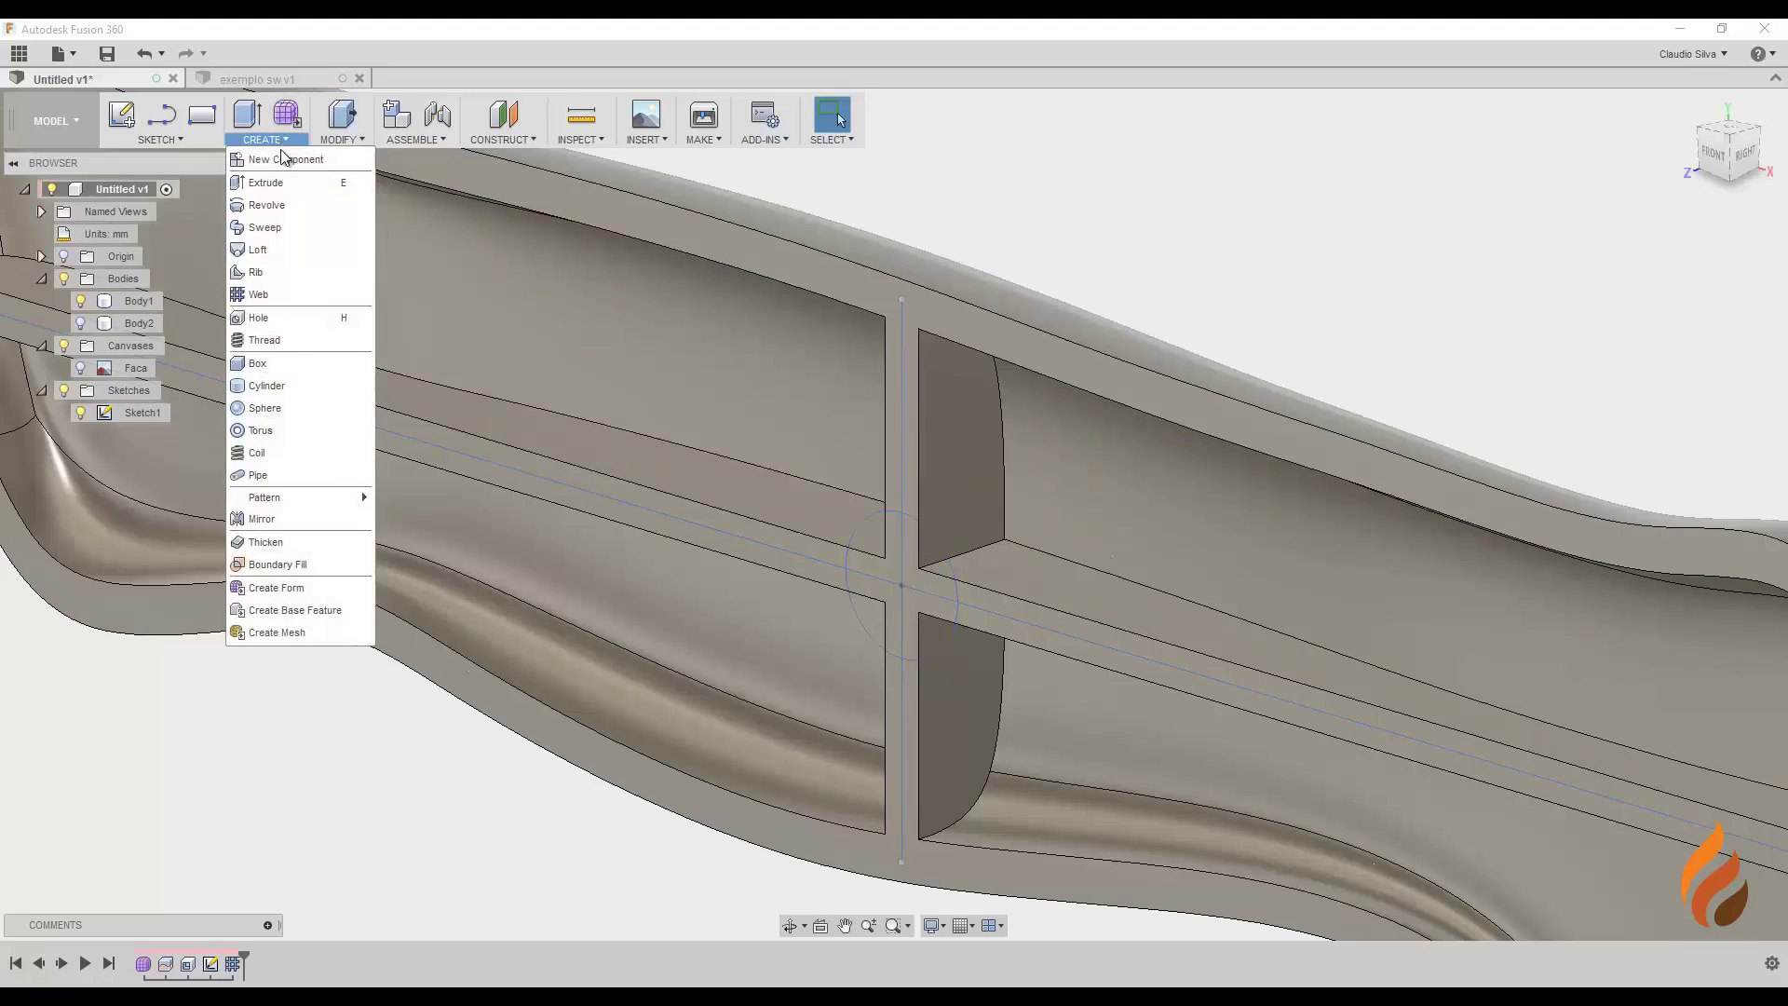
left_click(276, 177)
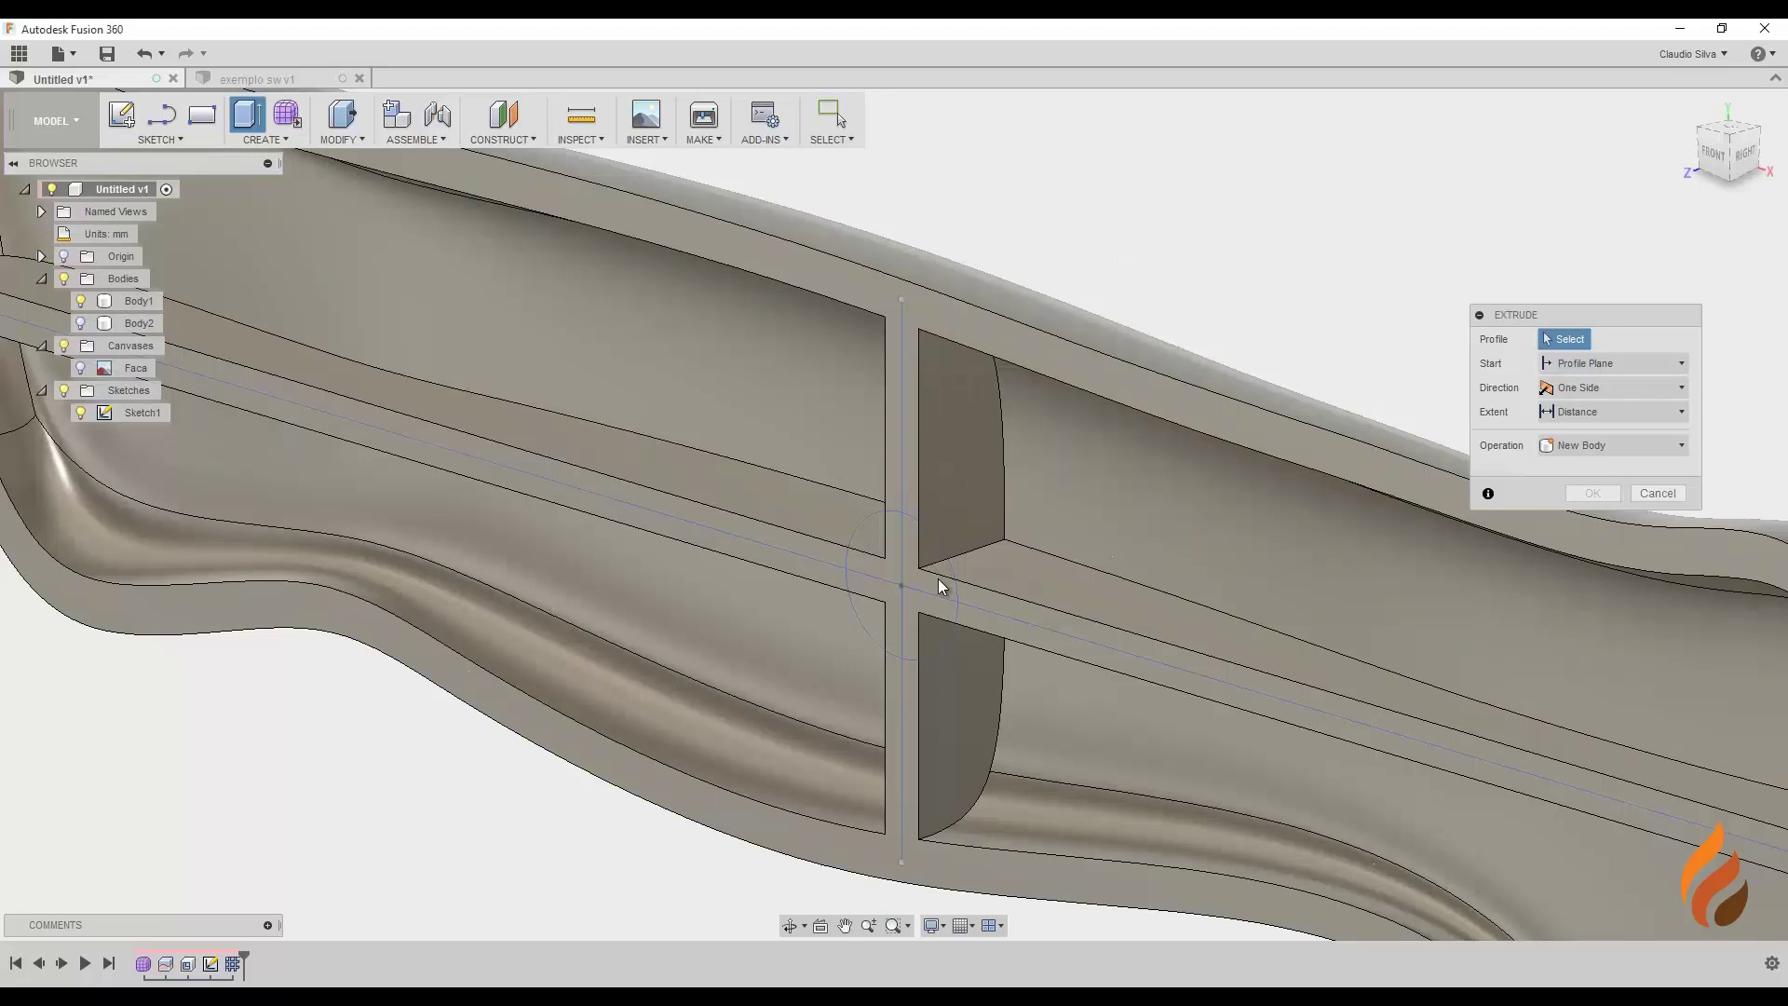
left_click(915, 551)
left_click(918, 640)
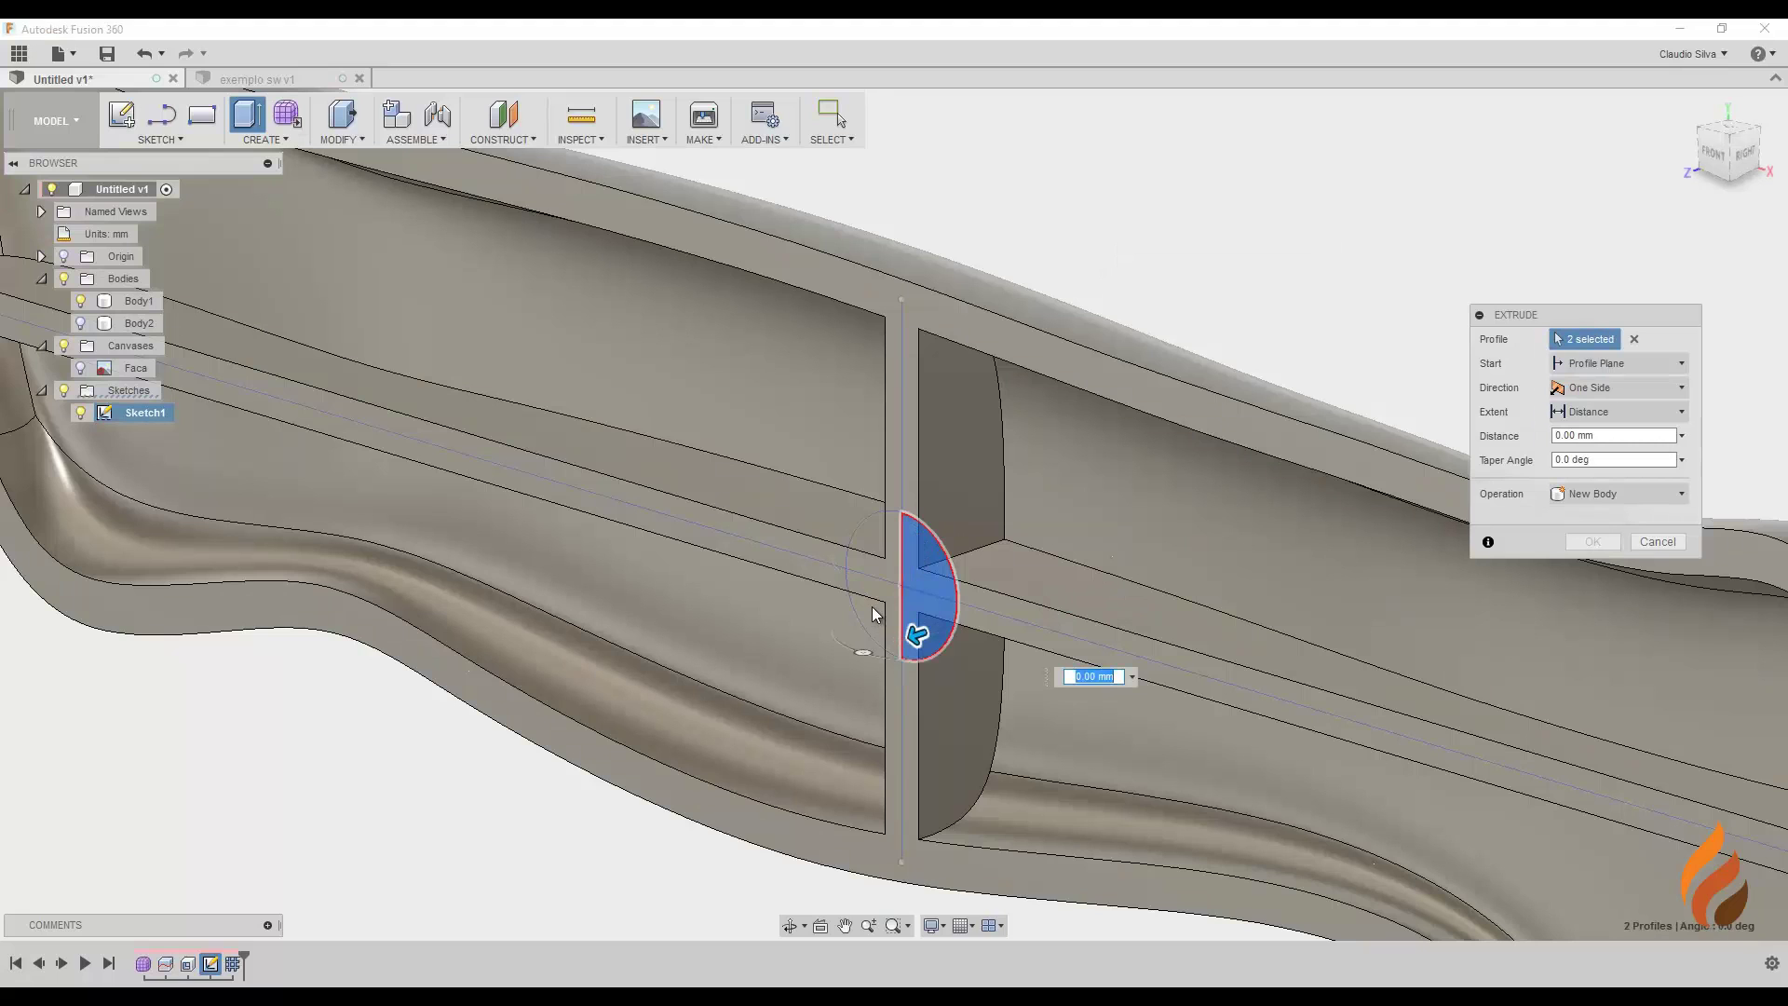
left_click(875, 617)
left_click(880, 565)
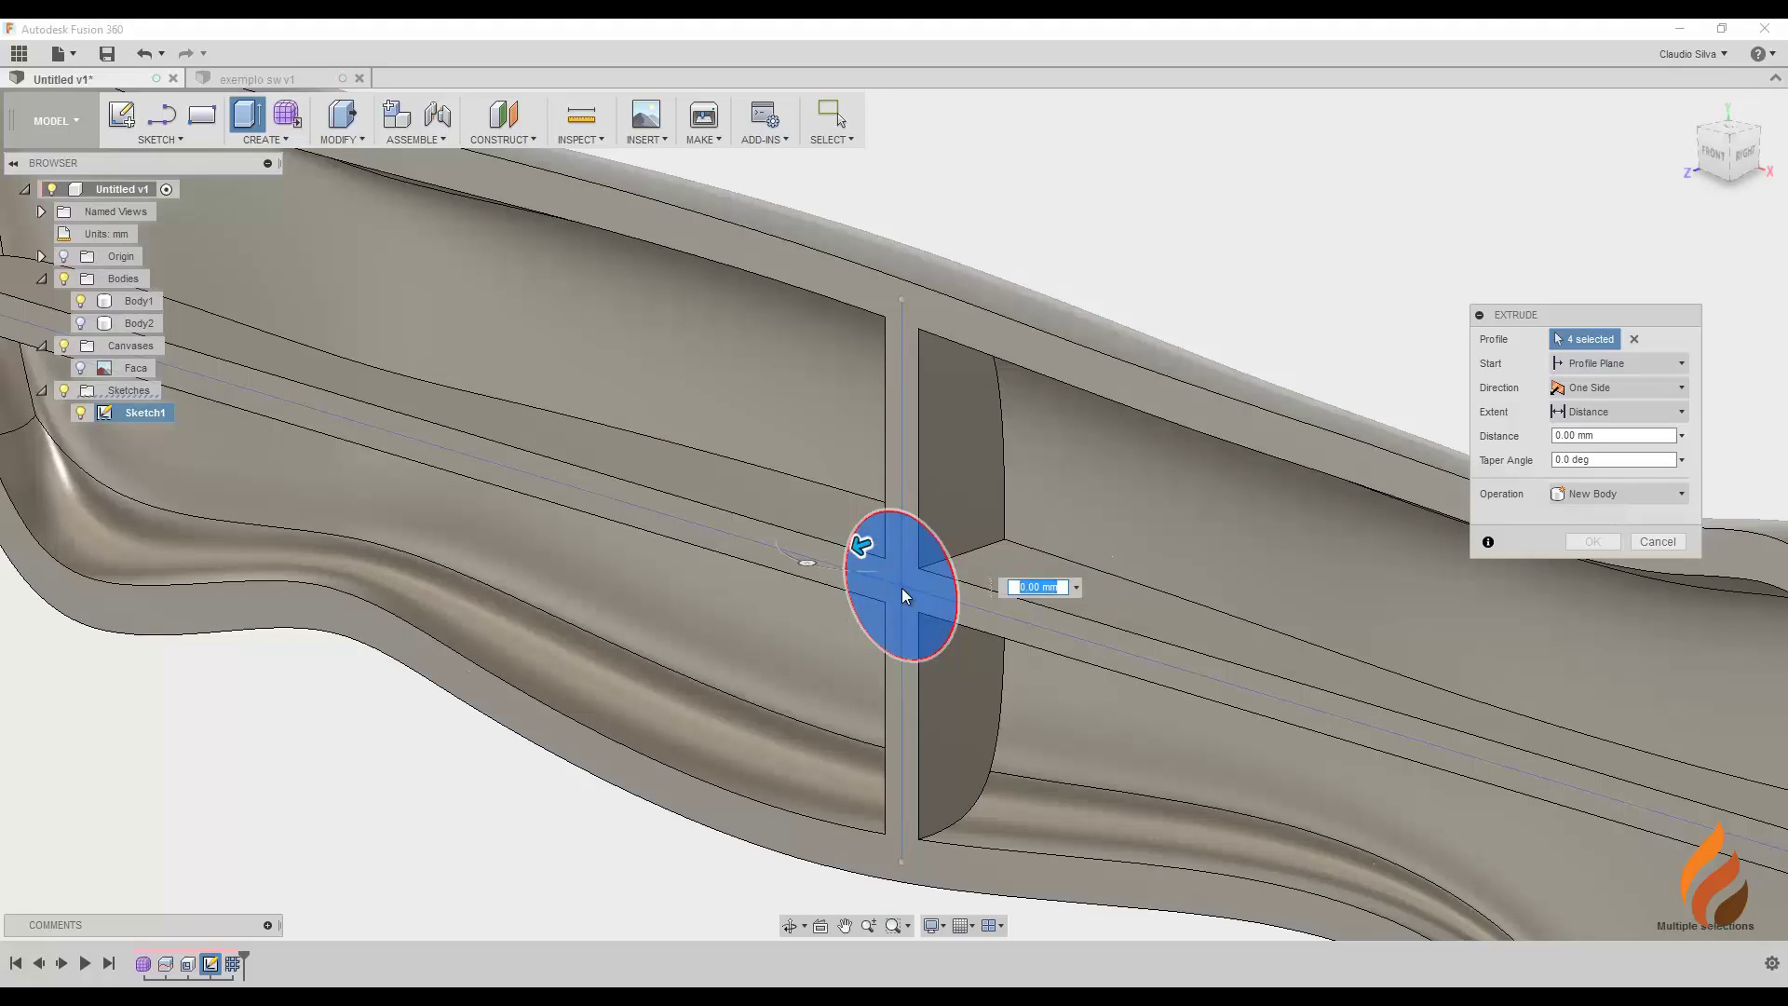
middle_click_drag(1127, 593, 912, 577, "shift")
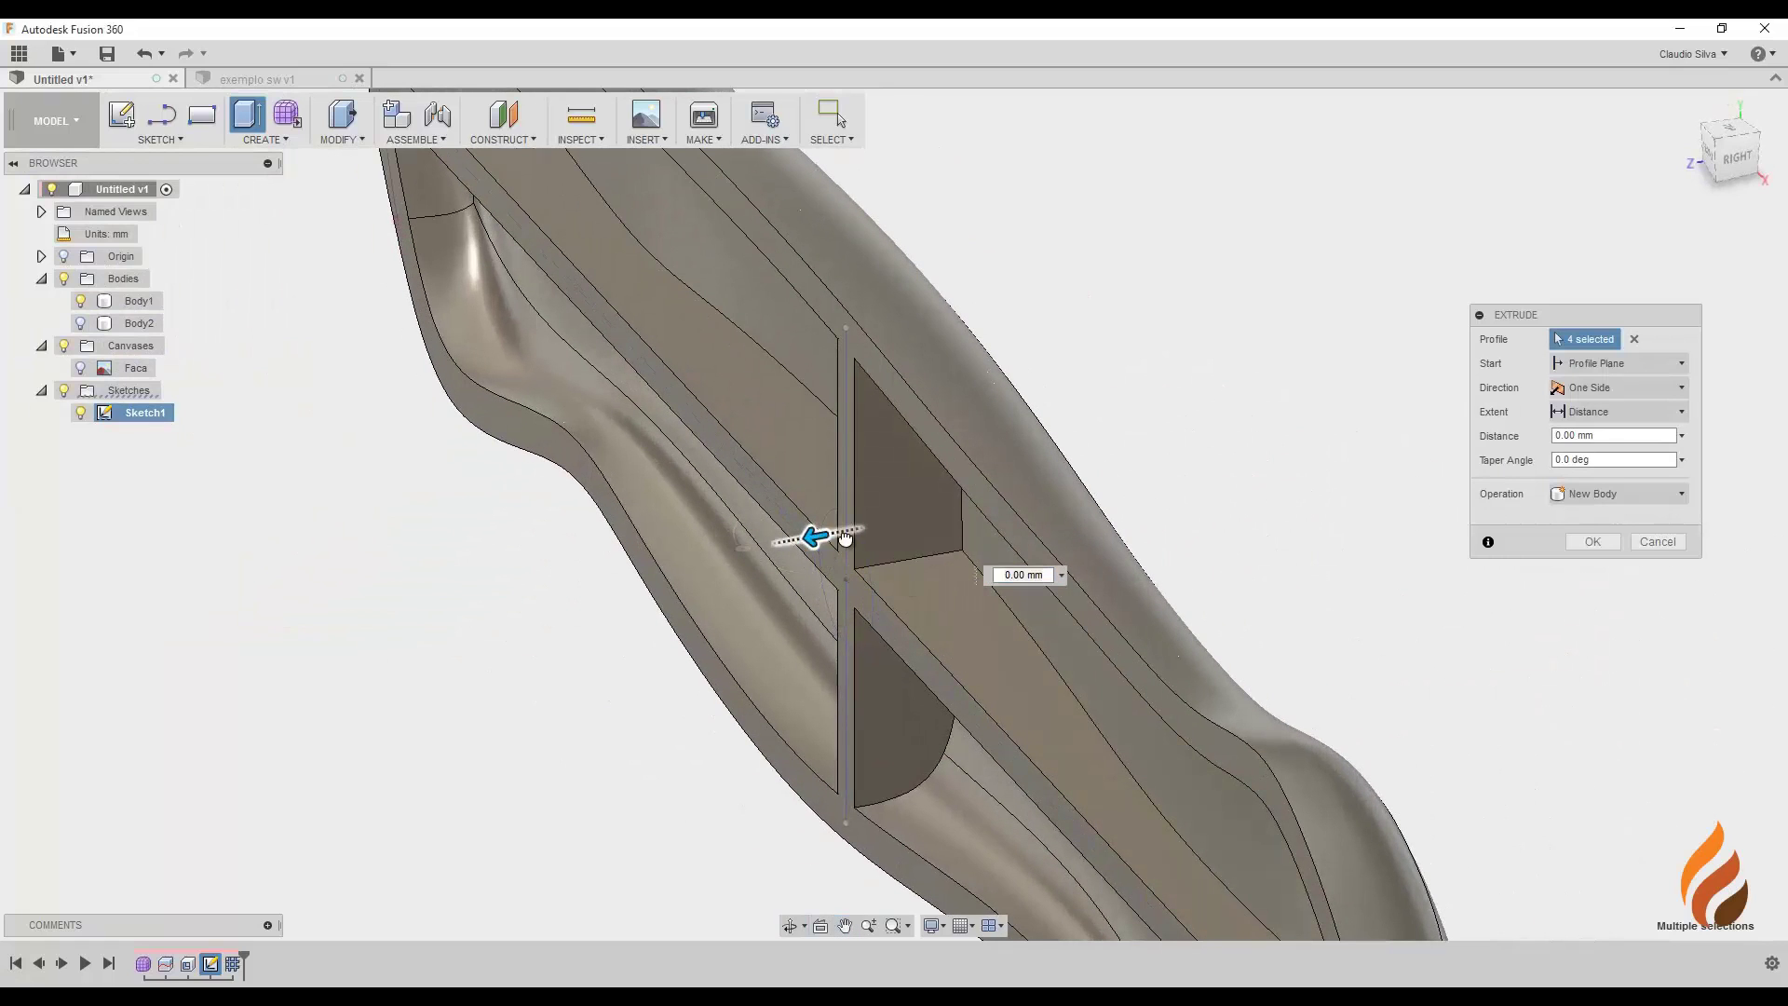
Step: Extrude the circle 12 mm as a Join, extent All, creating the central boss
left_click_drag(823, 545, 1158, 479)
mouse_move(1164, 473)
middle_mouse_down("shift")
mouse_move(1106, 615)
mouse_move(1151, 507)
middle_mouse_up("shift")
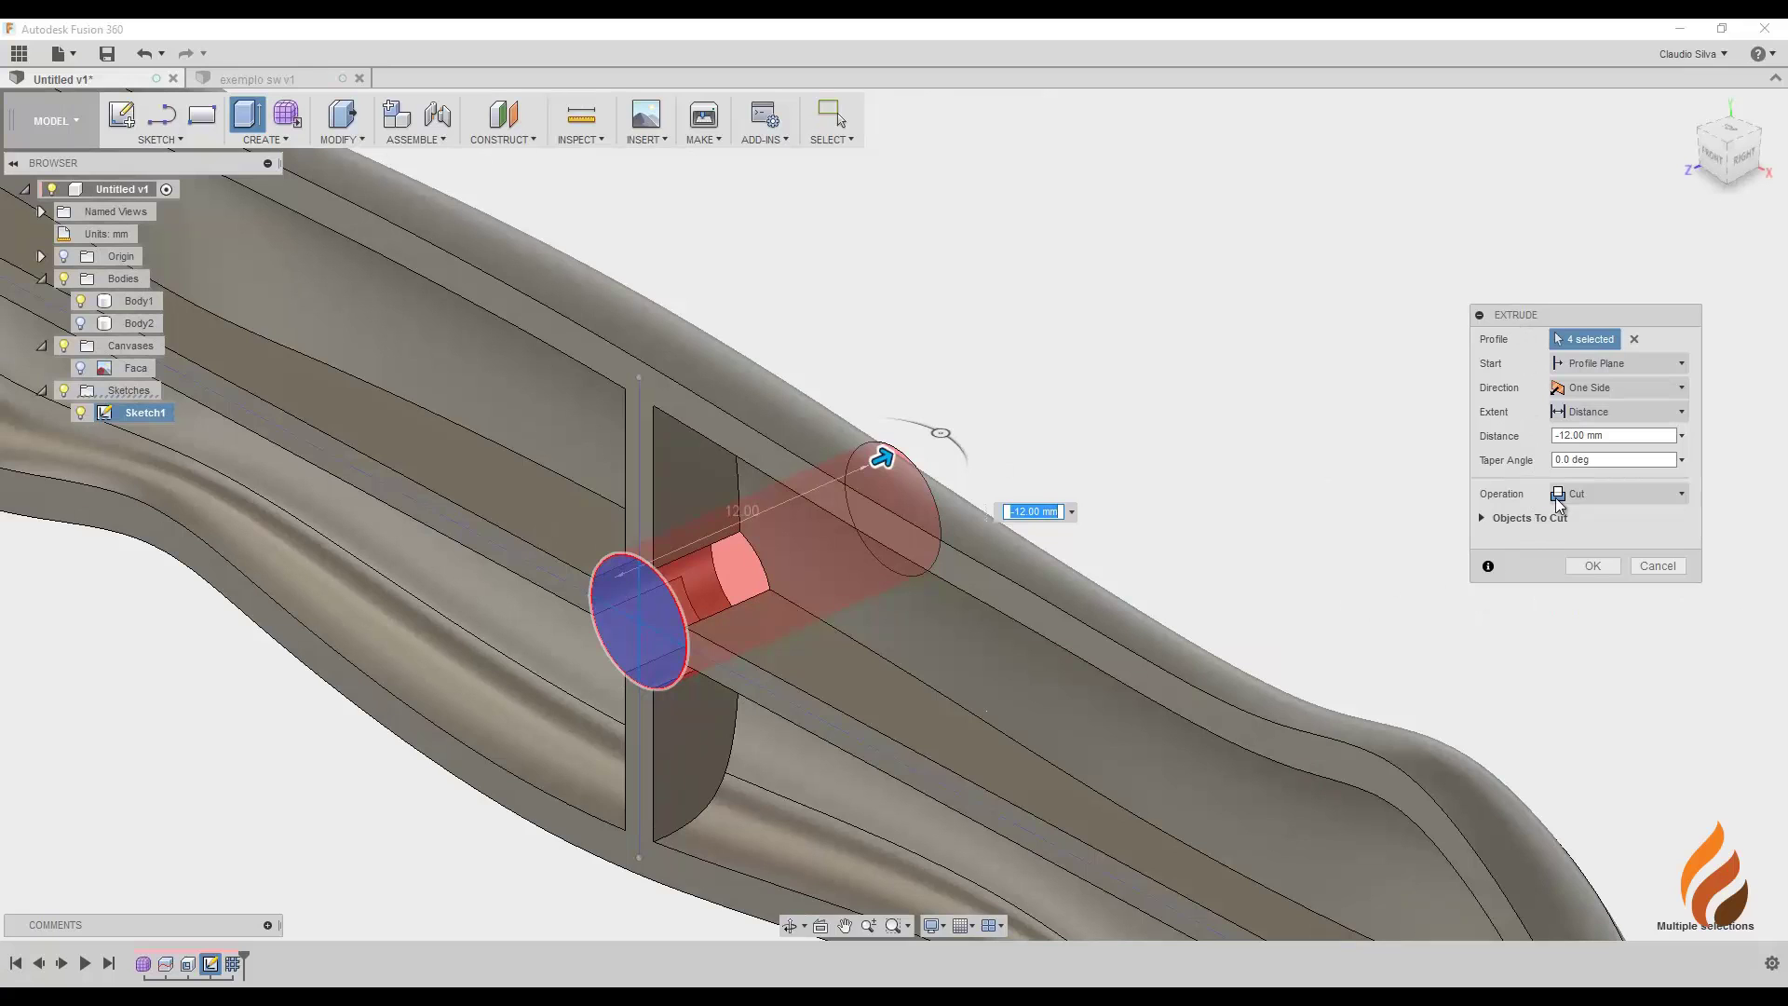
left_click(1673, 495)
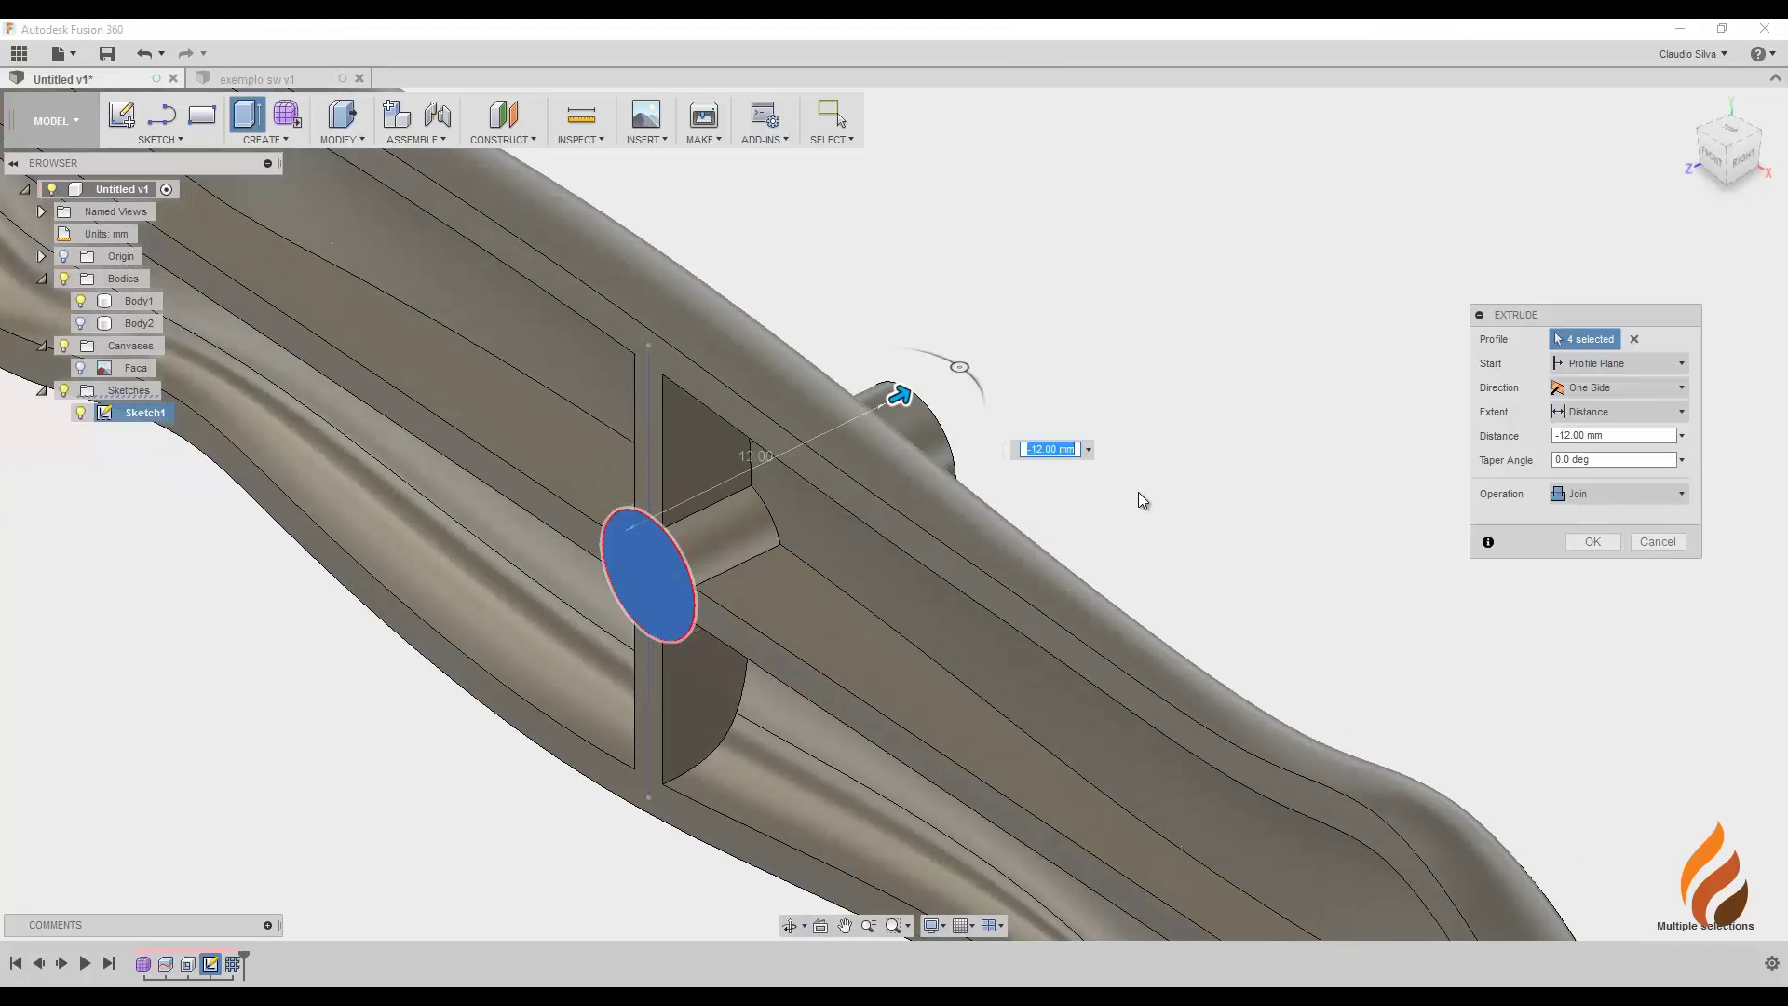
mouse_move(1181, 521)
middle_mouse_down("shift")
mouse_move(1108, 509)
mouse_move(1051, 563)
mouse_move(1090, 567)
mouse_move(1069, 559)
middle_mouse_up("shift")
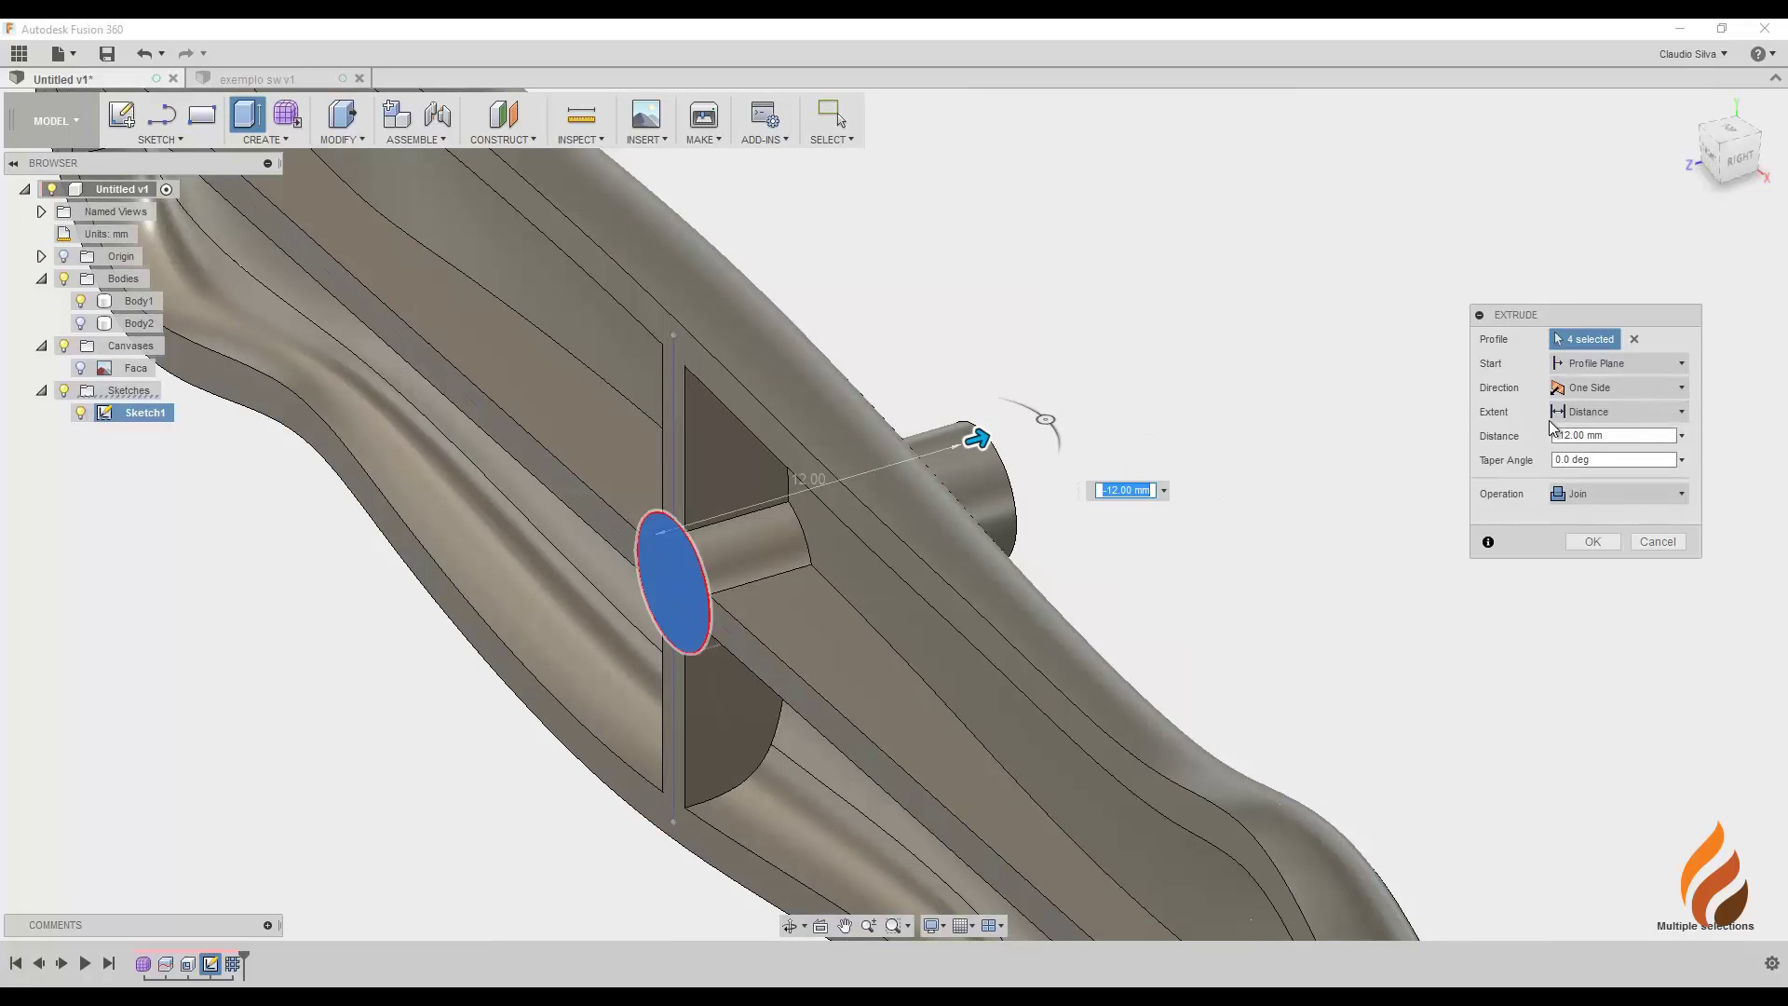
left_click(1652, 412)
left_click(1623, 478)
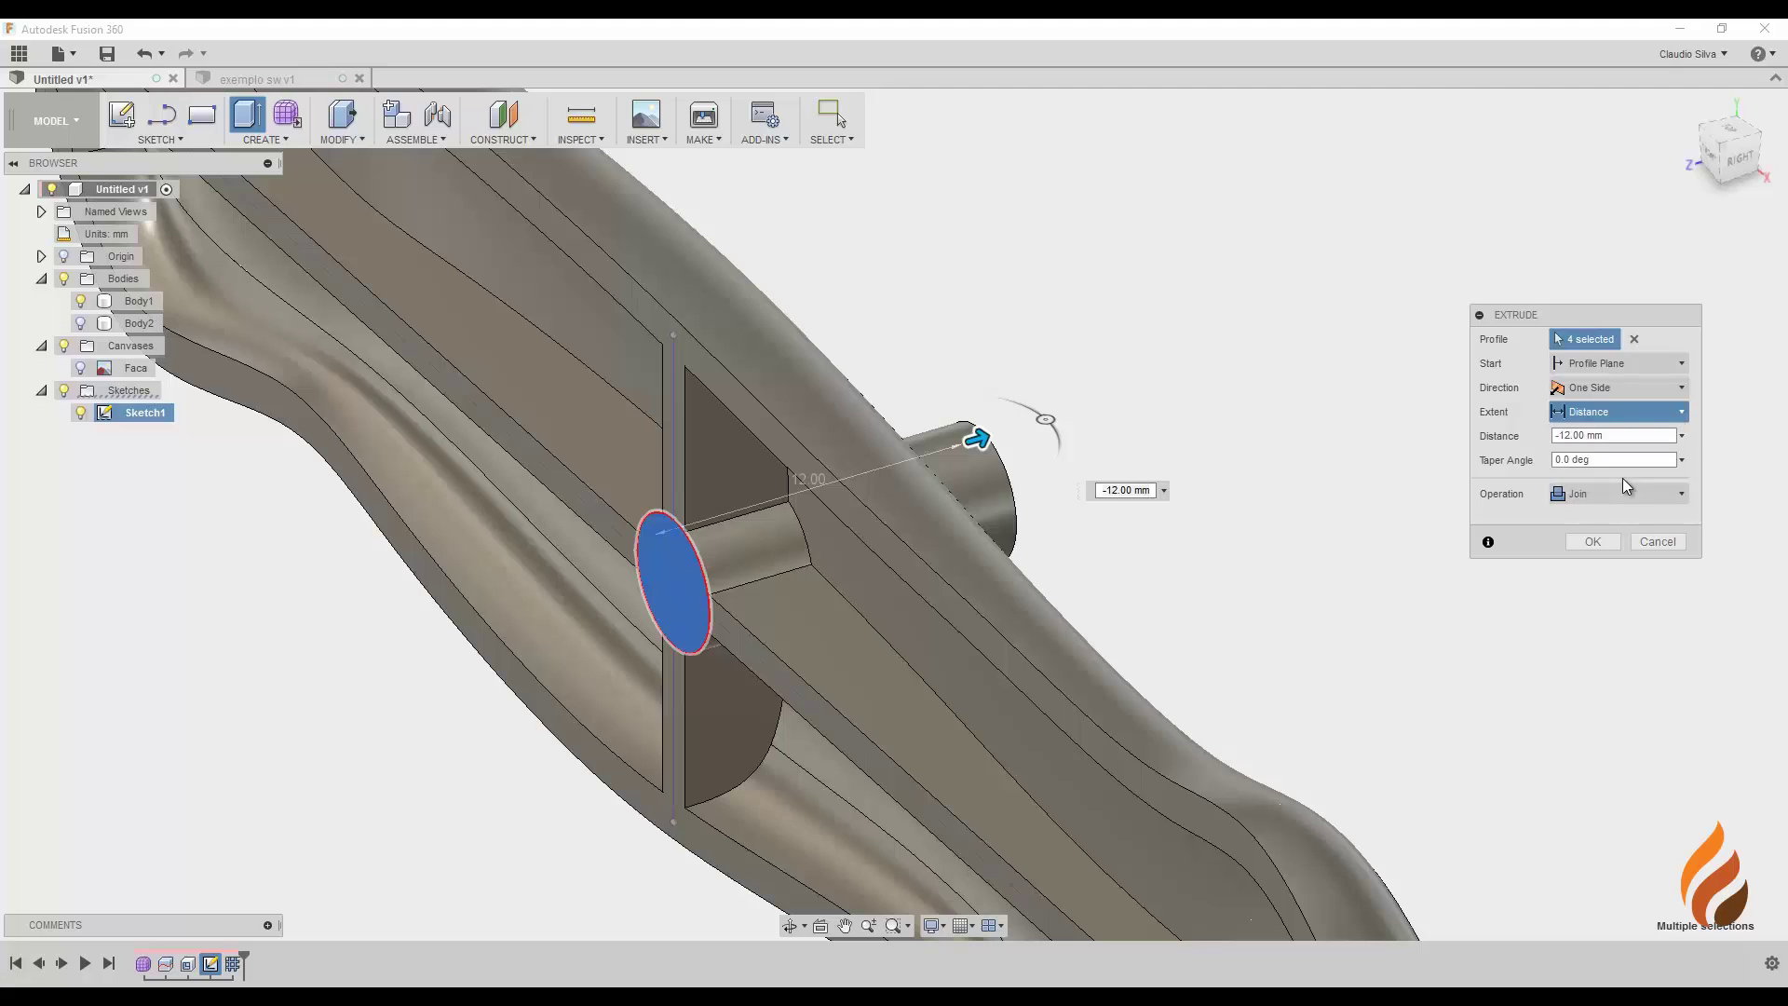
middle_click_drag(957, 498, 1088, 562, "shift")
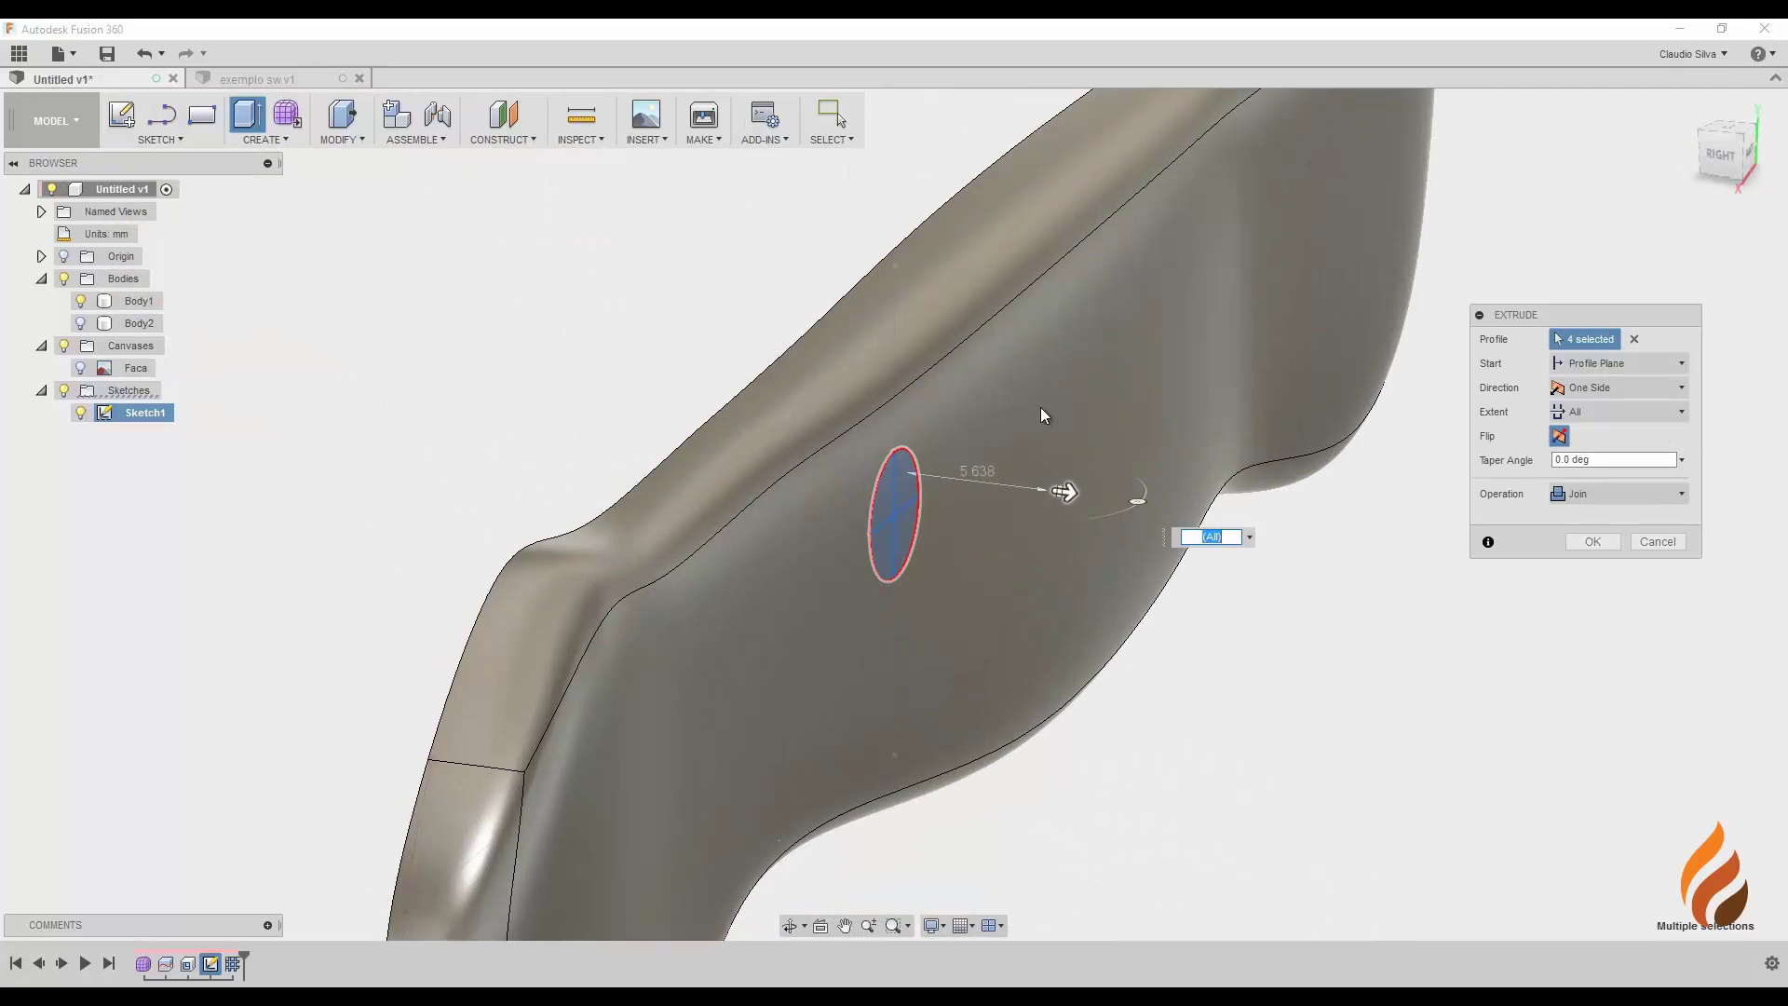
middle_click_drag(1110, 574, 1546, 627, "shift")
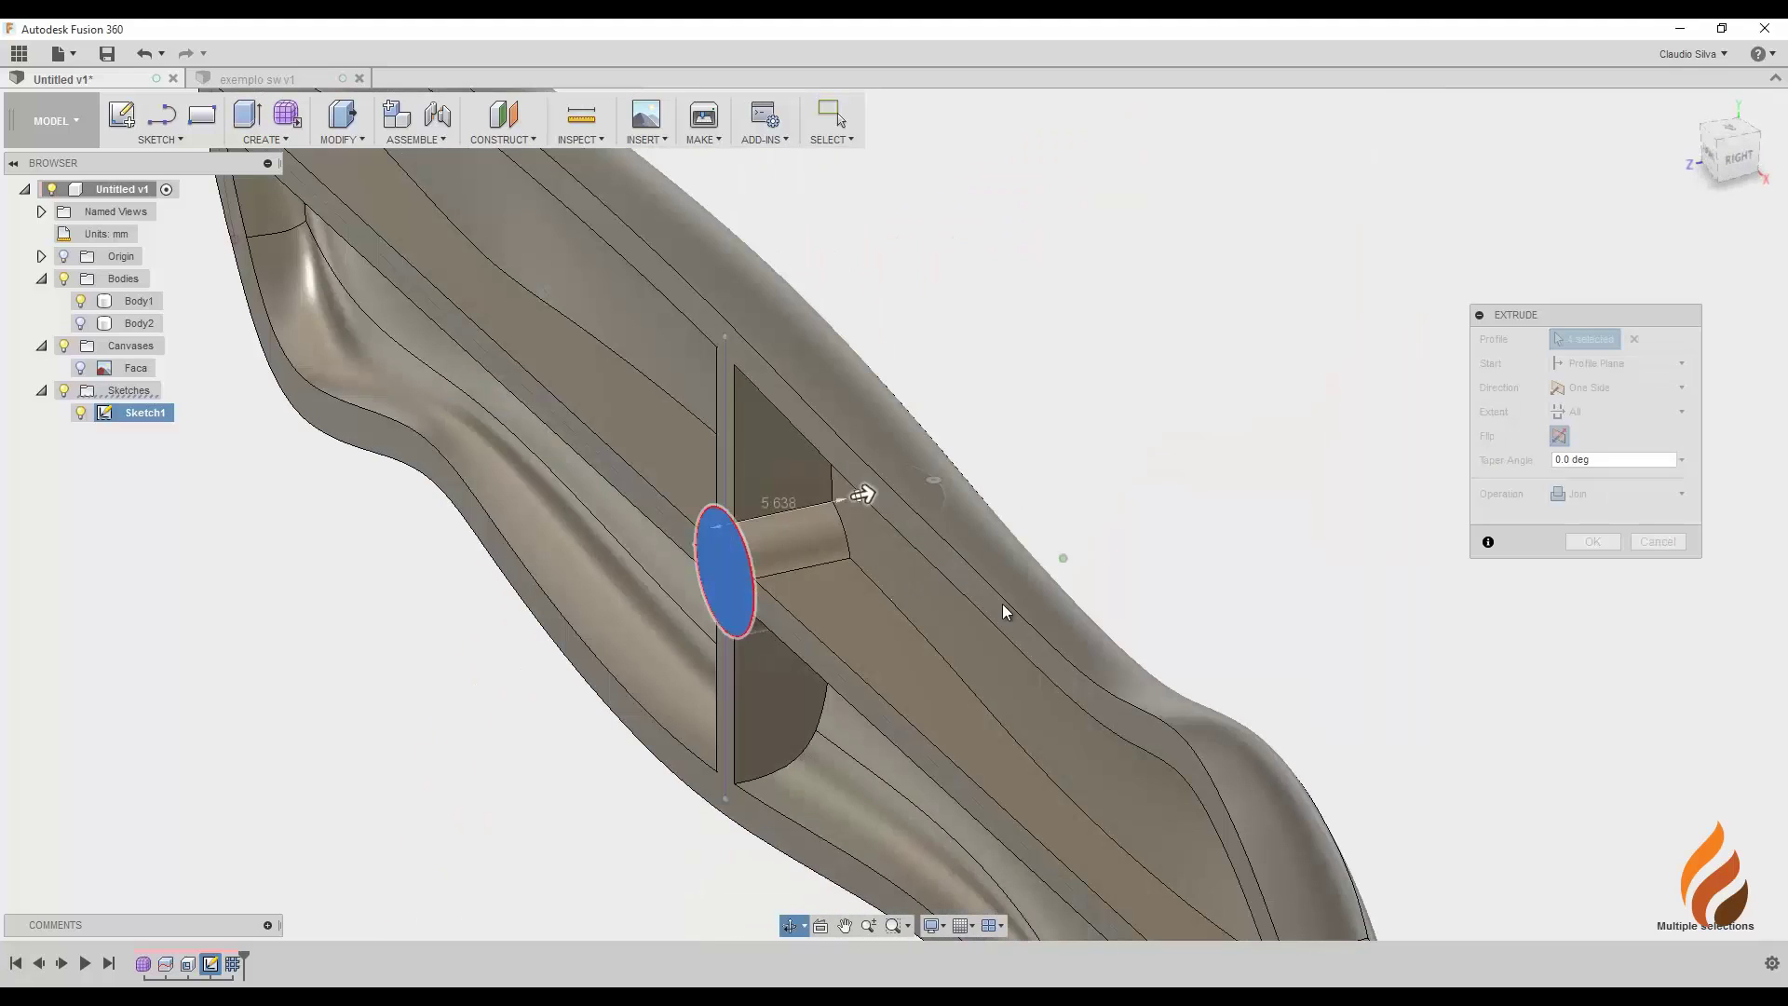
left_click(1593, 542)
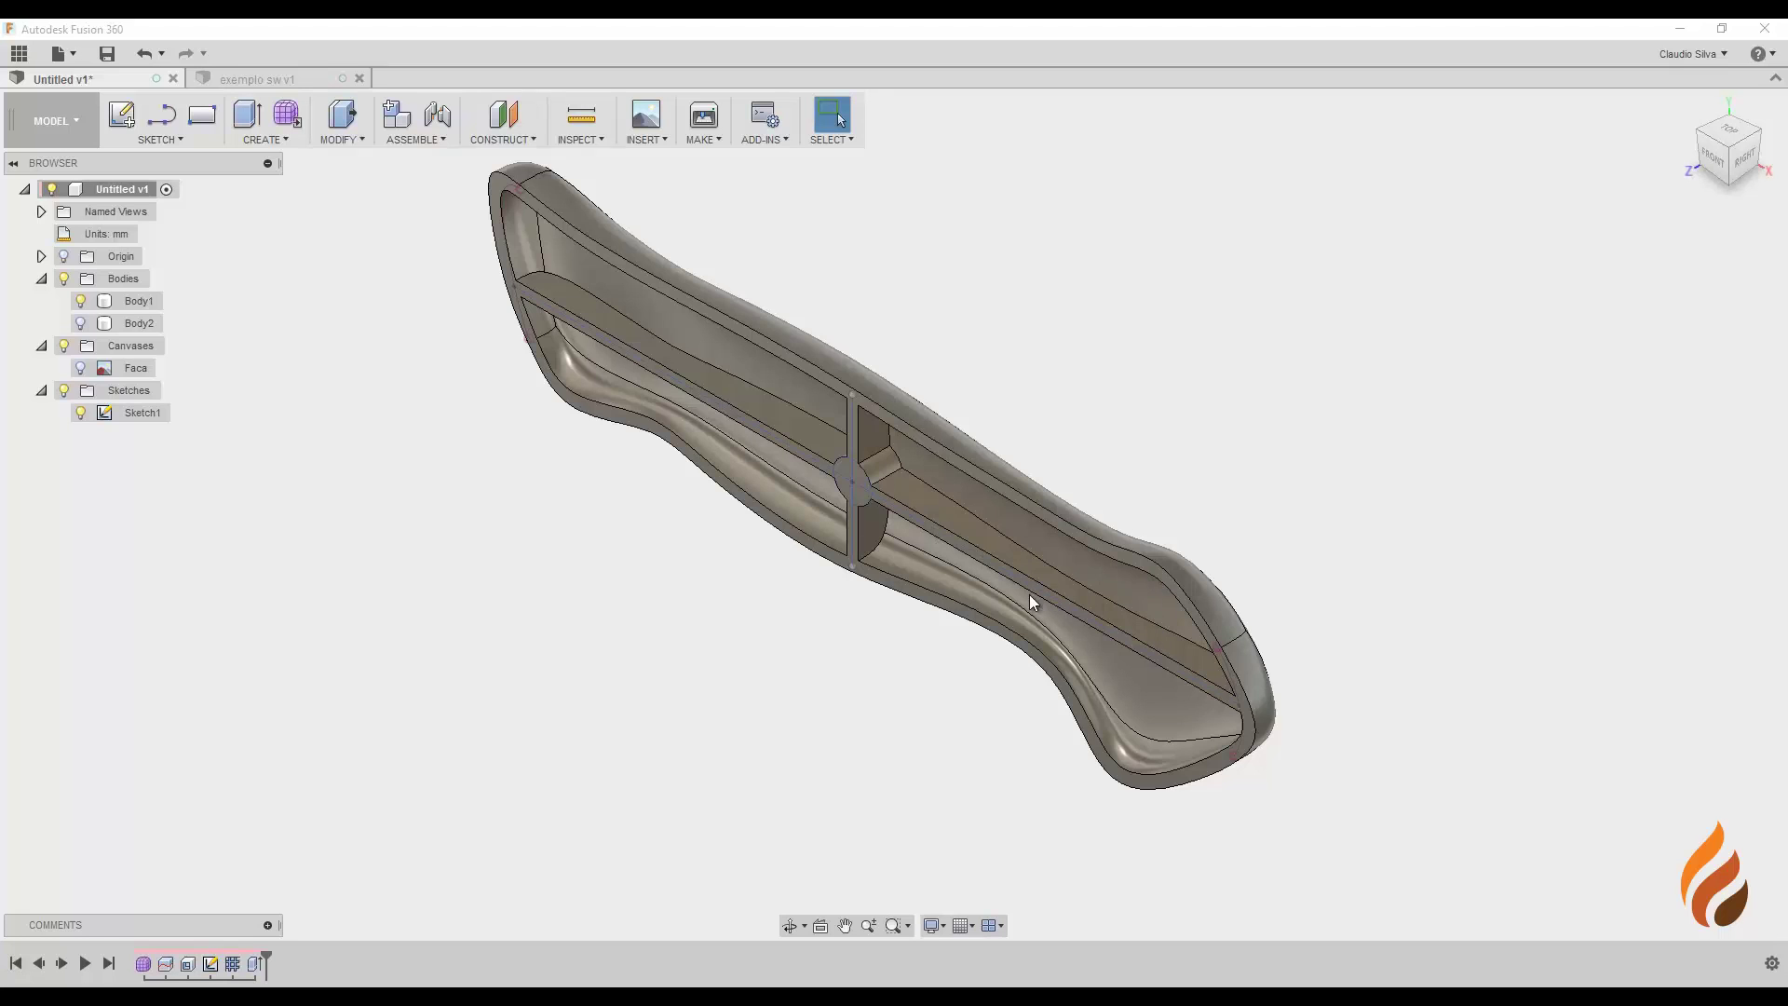
mouse_move(1030, 595)
middle_mouse_down("shift")
mouse_move(1011, 523)
mouse_move(962, 499)
mouse_move(1059, 483)
mouse_move(952, 544)
middle_mouse_up("shift")
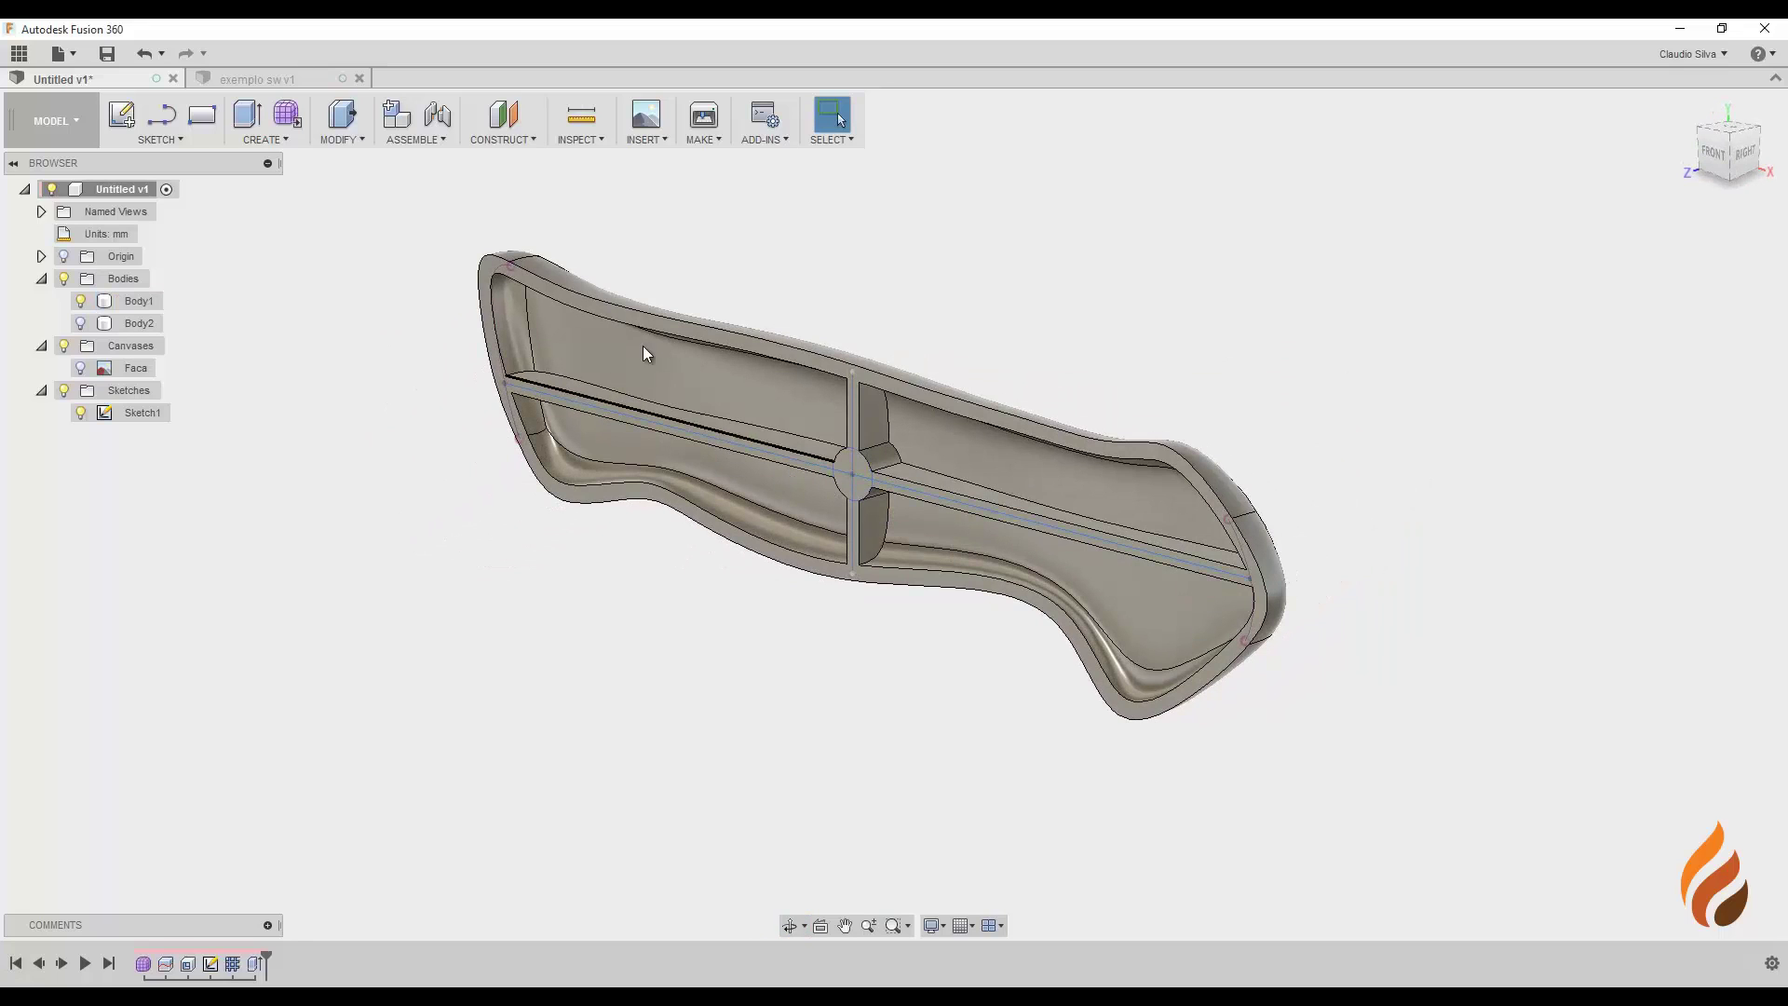
Step: Save the design as 'Faca' in Curso Fusion and view it in the Data Panel
left_click(108, 56)
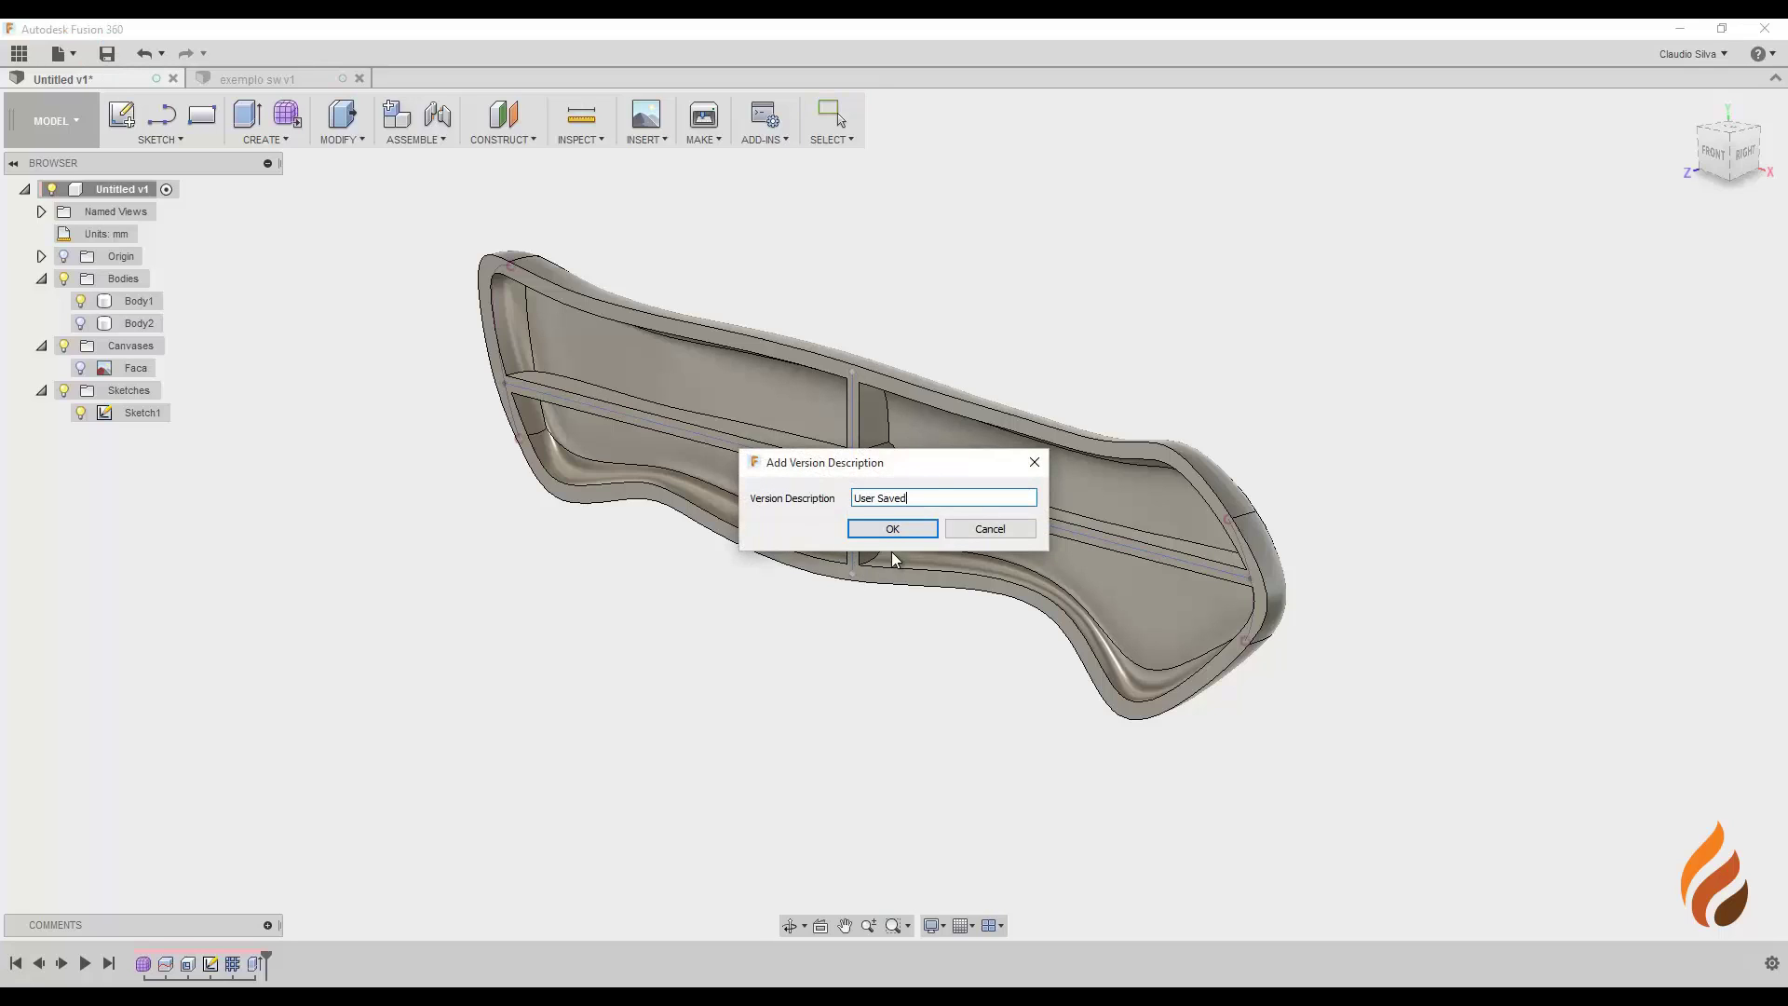
left_click(891, 529)
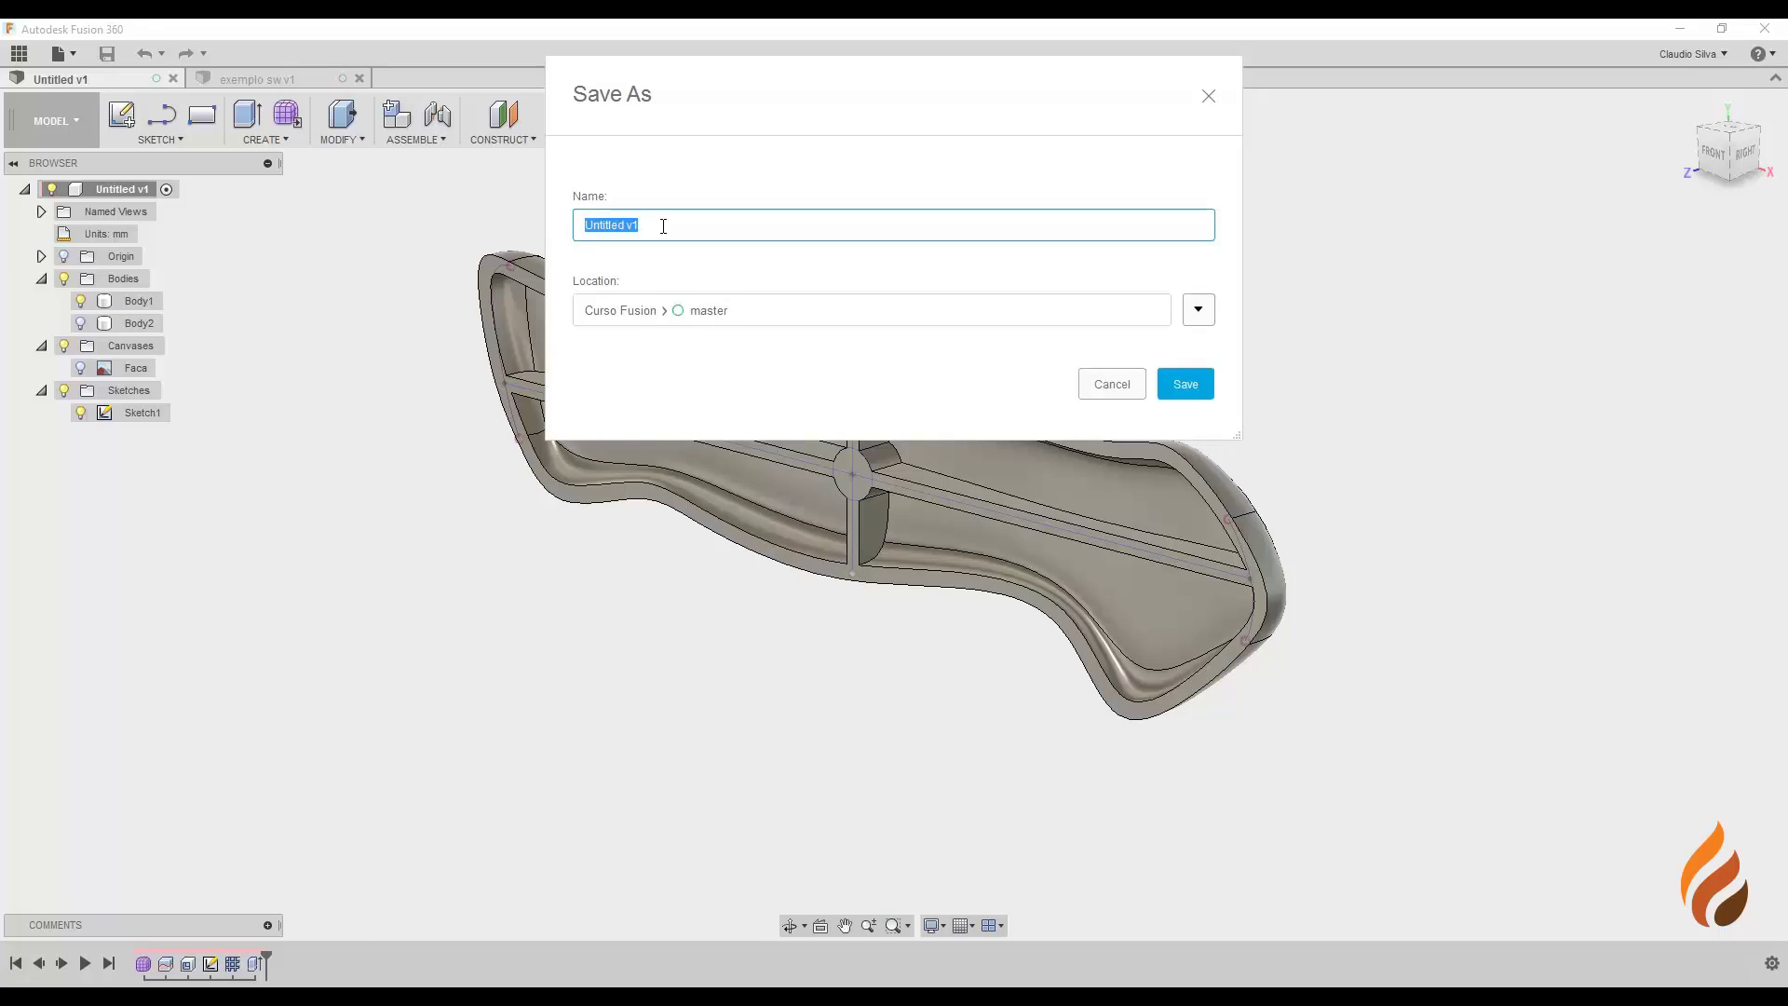
type("Faca")
left_click(1169, 393)
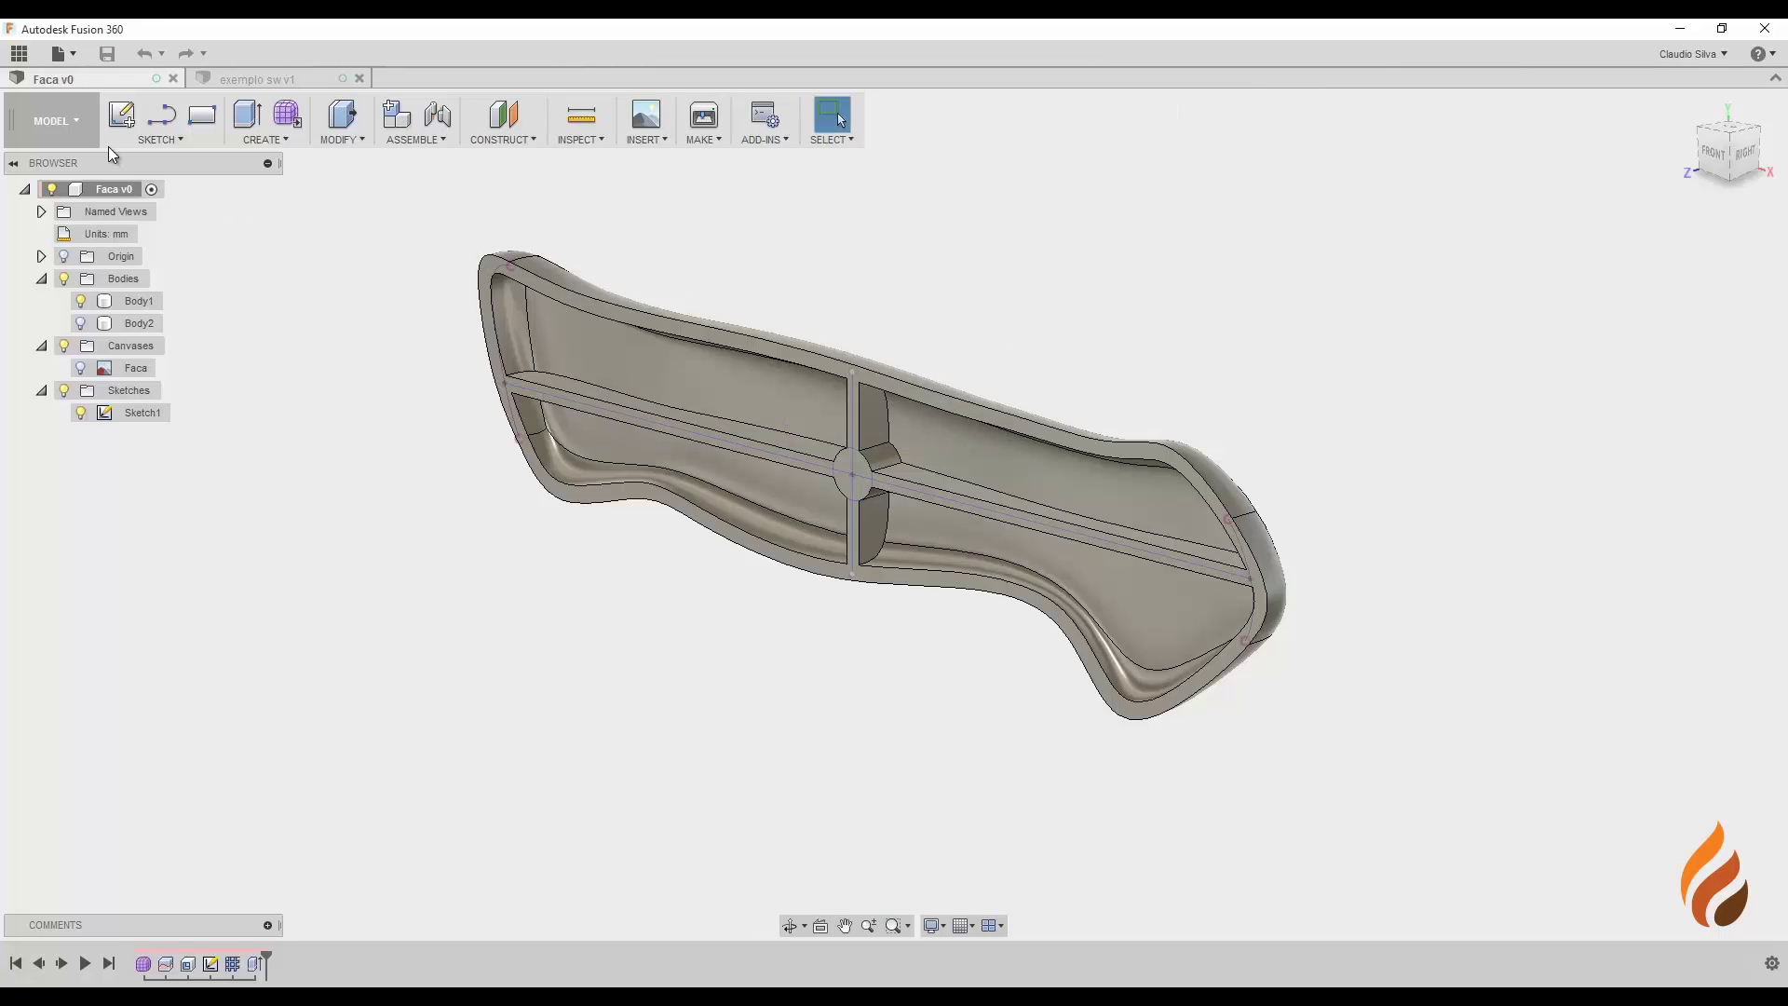
left_click(18, 53)
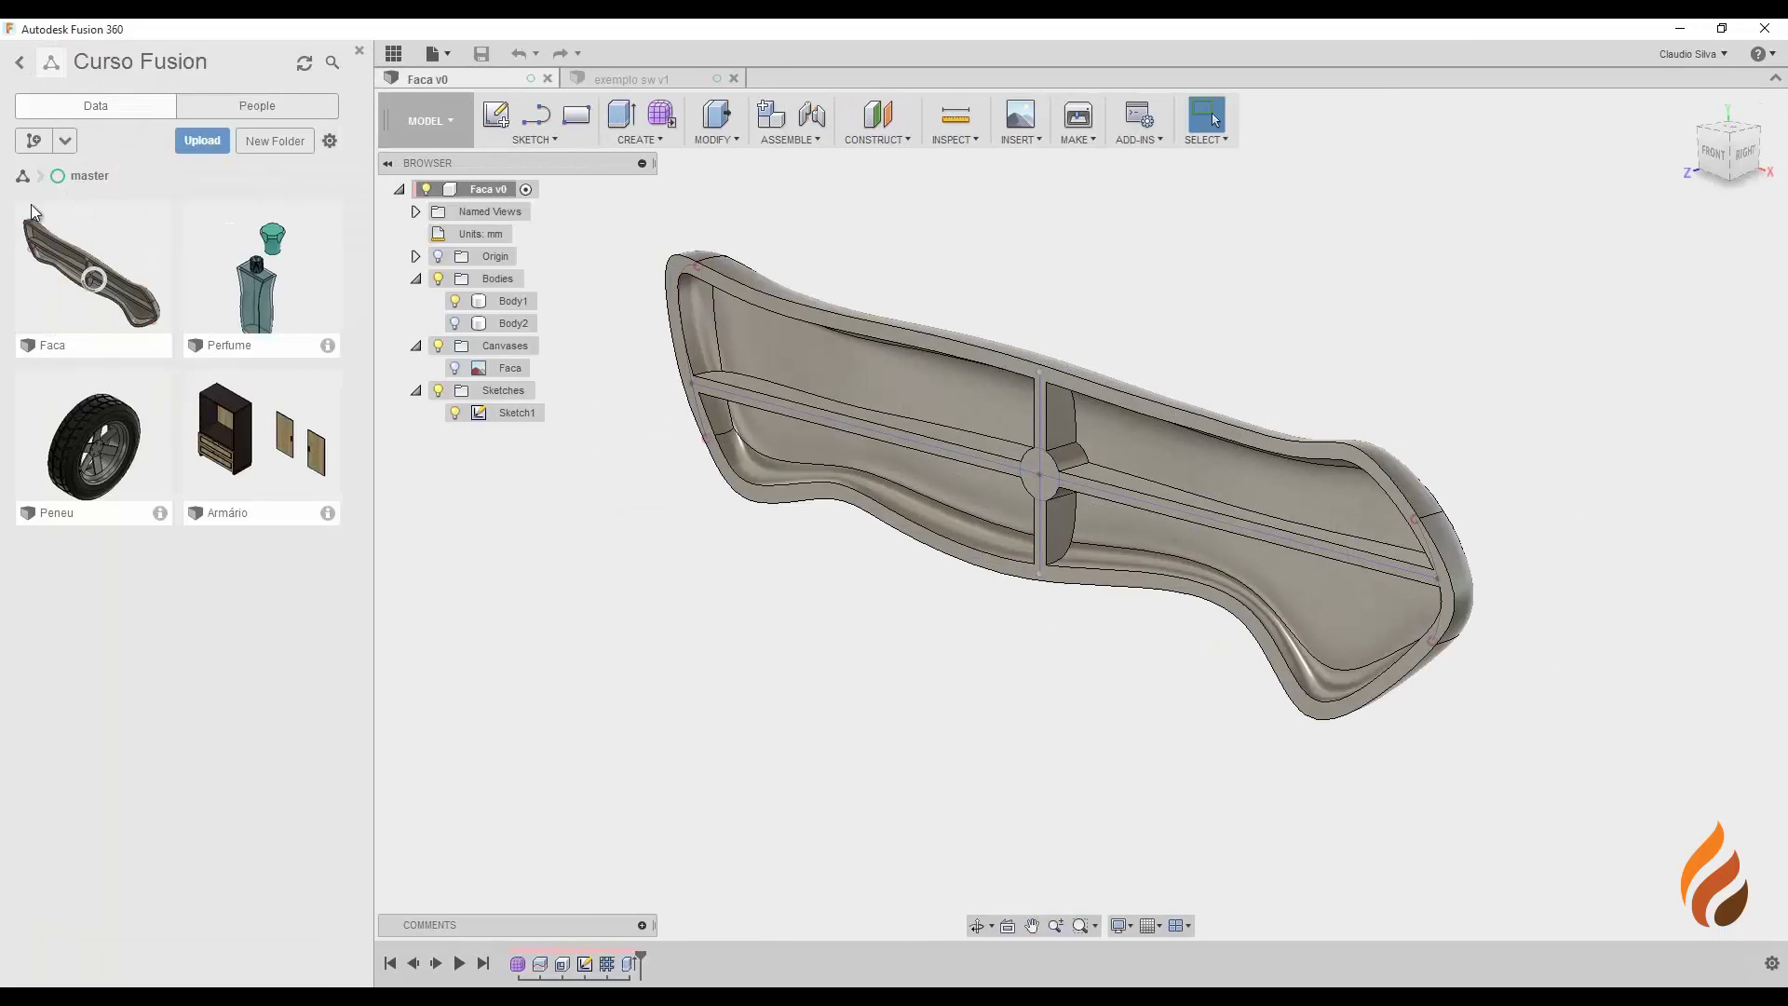